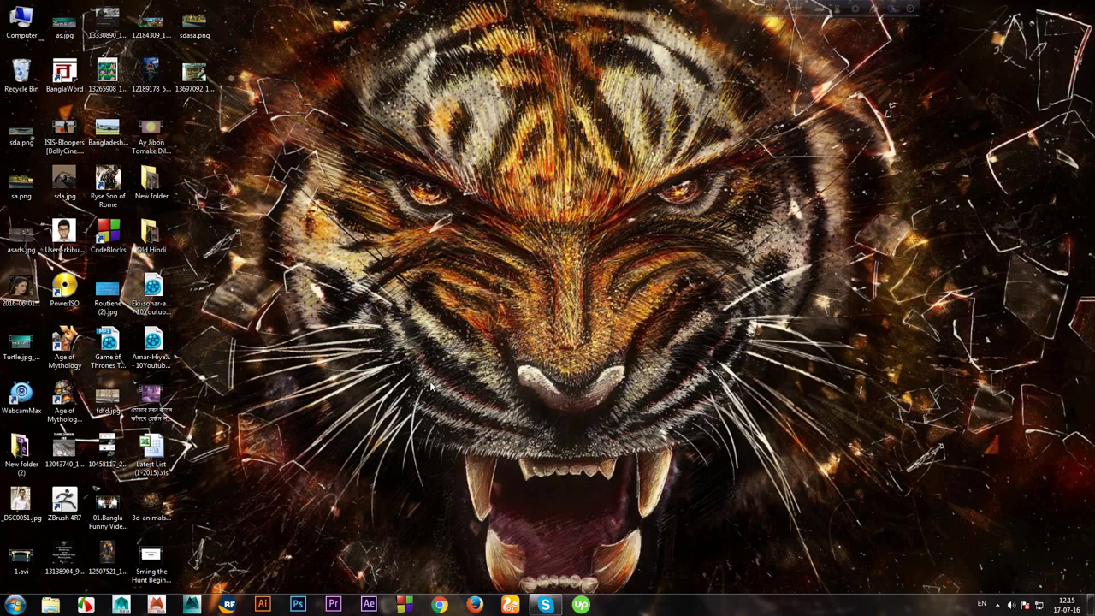
Launch Maya 2015 from its taskbar icon and wait for the scene with the small plane.
click(121, 604)
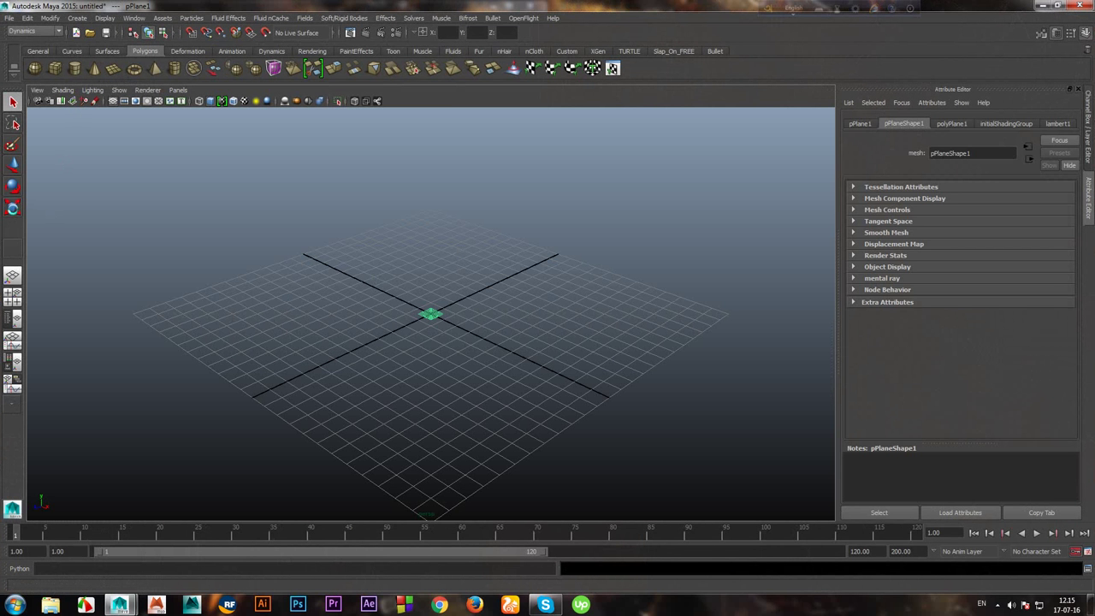
Scale pPlane1 up to about 106.6.
click(13, 207)
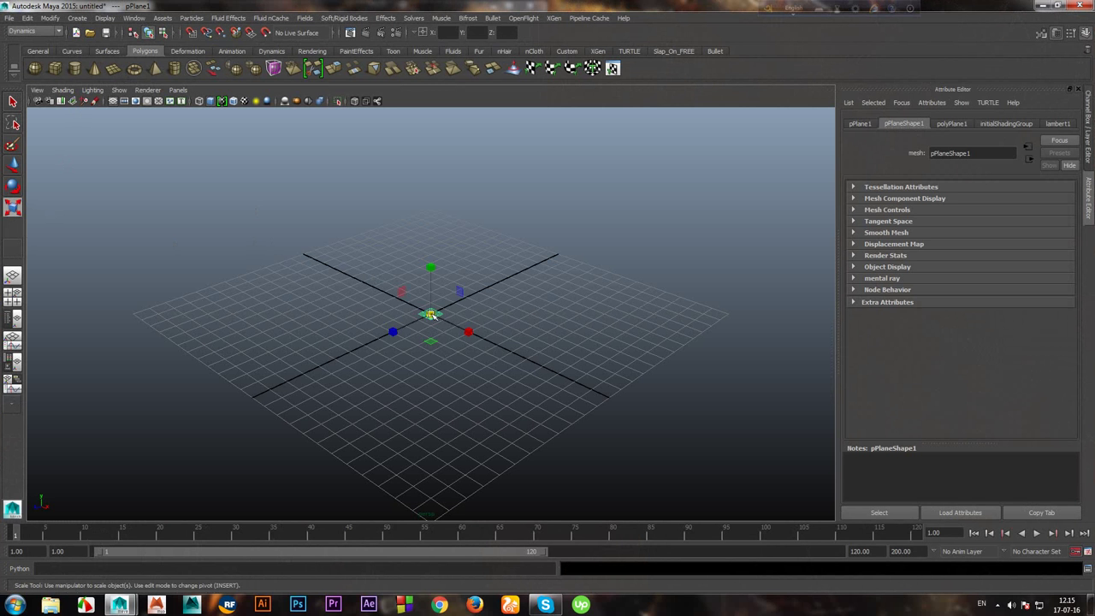
drag(430, 314, 650, 314)
middle_drag(697, 223, 429, 315)
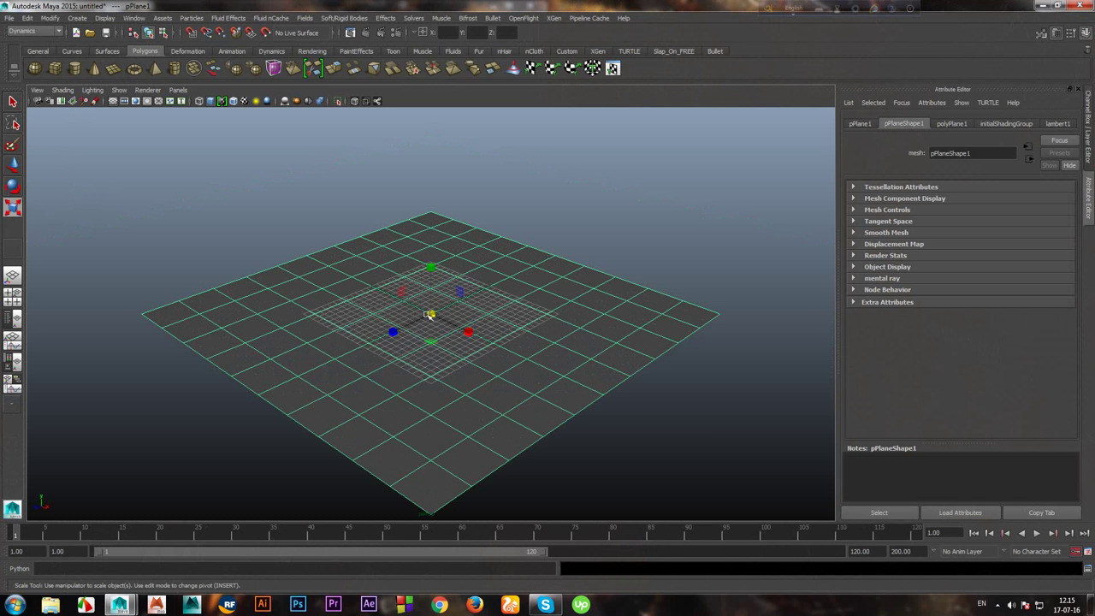
drag(429, 315, 648, 325)
Set polyPlane1's Subdivisions Width and Height to 1 in the Channel Box.
click(12, 164)
key(f)
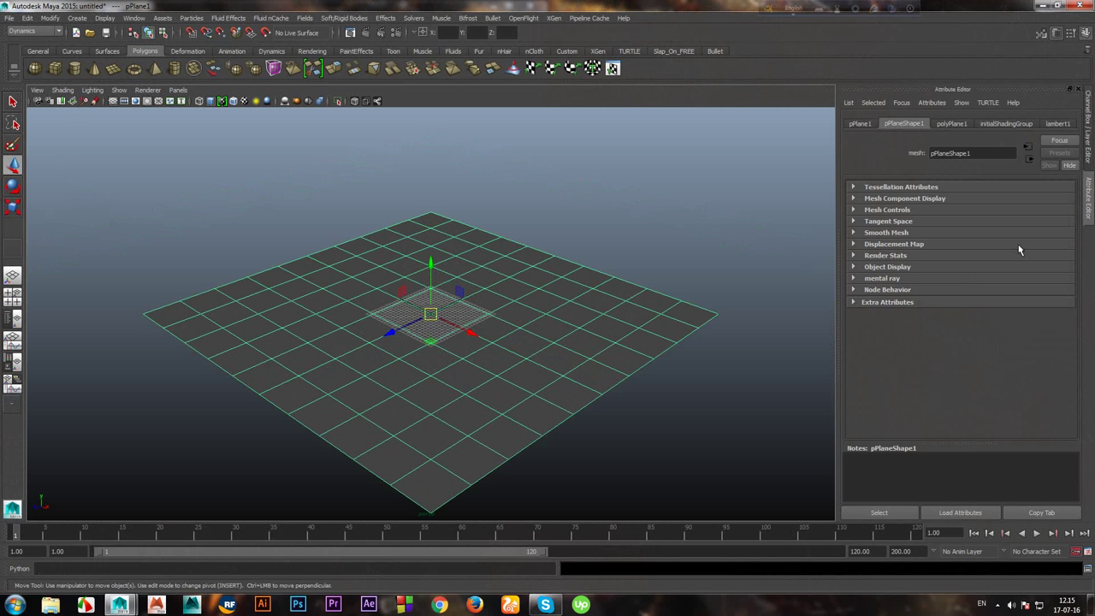
key(ctrl+a)
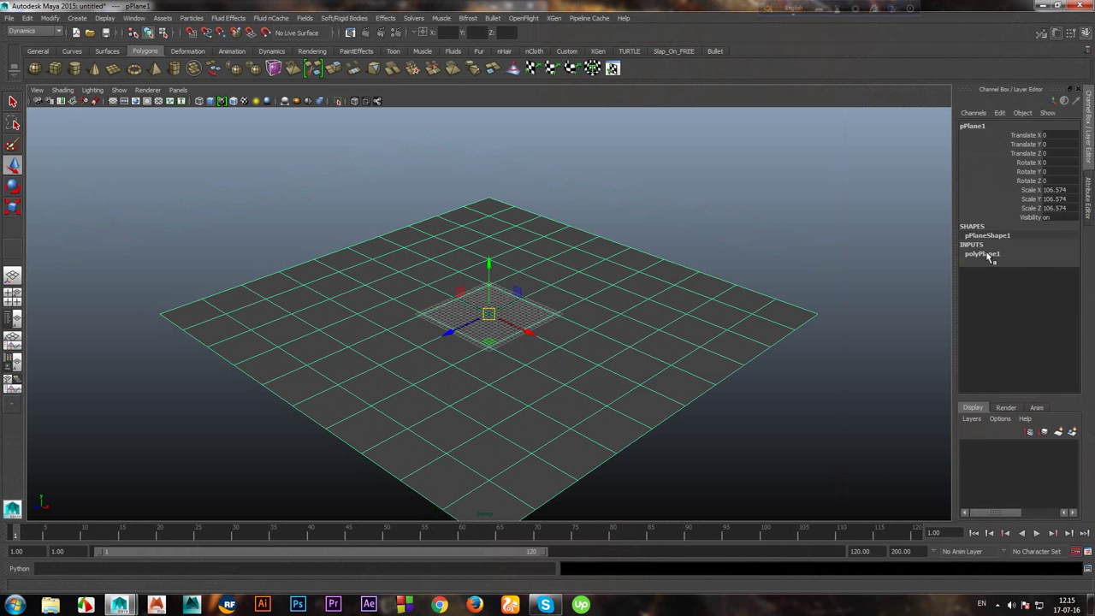
click(989, 254)
drag(1061, 281, 1061, 290)
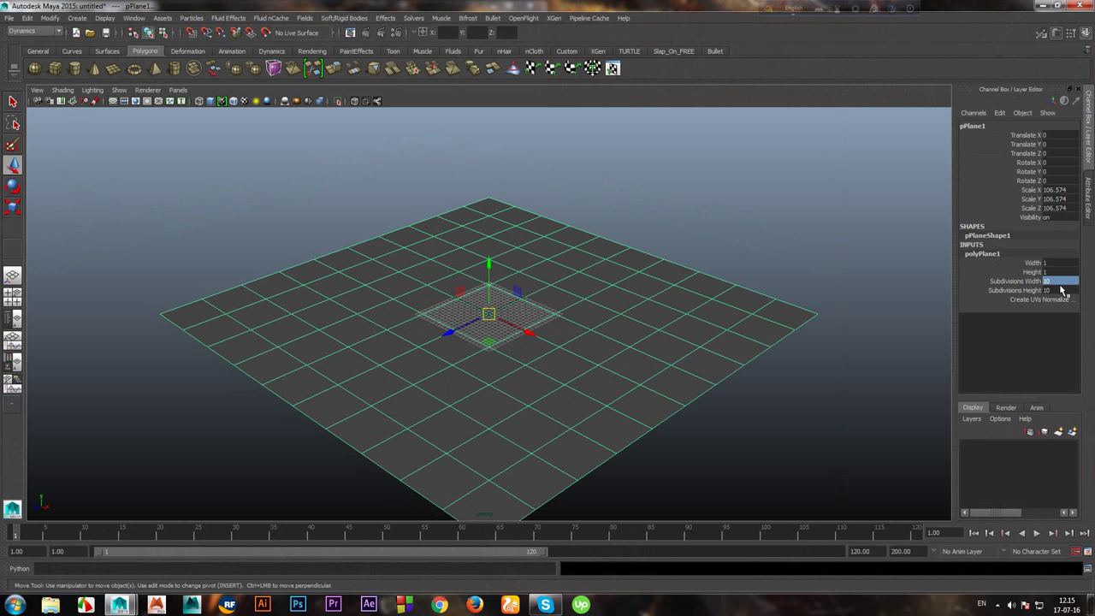
text(1)
key(Return)
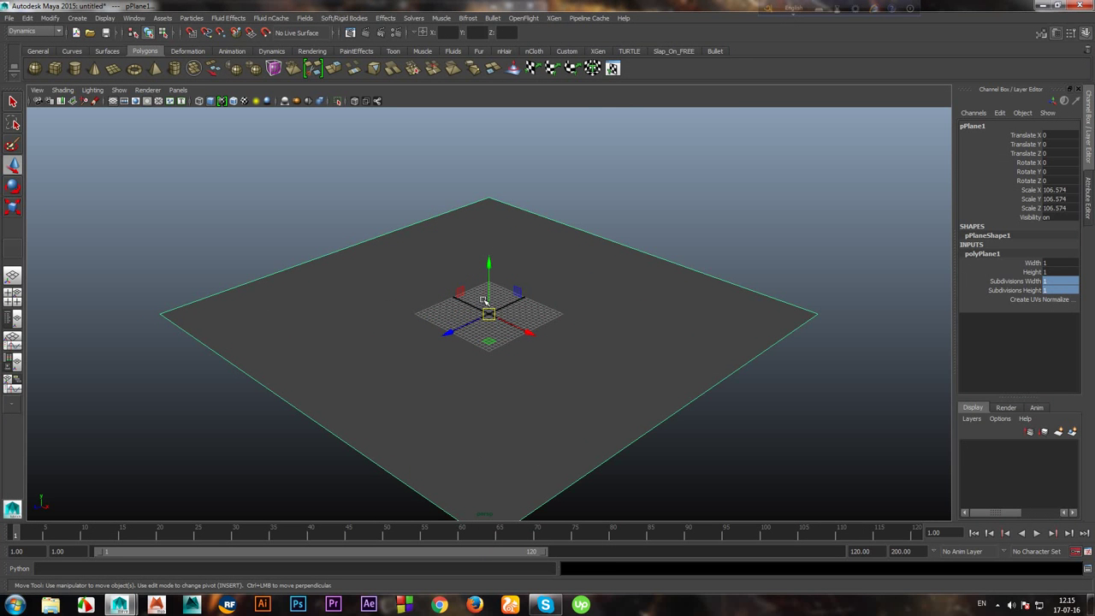
Duplicate the plane and raise the copy, pPlane2, to Translate Y 68.831.
key(ctrl+d)
drag(489, 263, 538, 19)
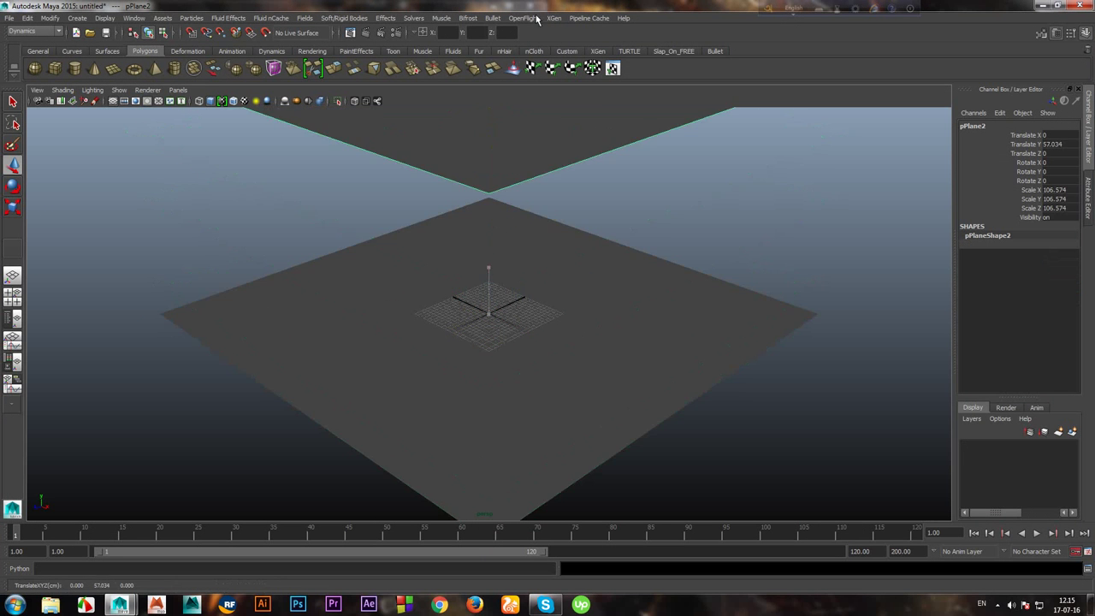
key(f)
drag(496, 186, 499, 175)
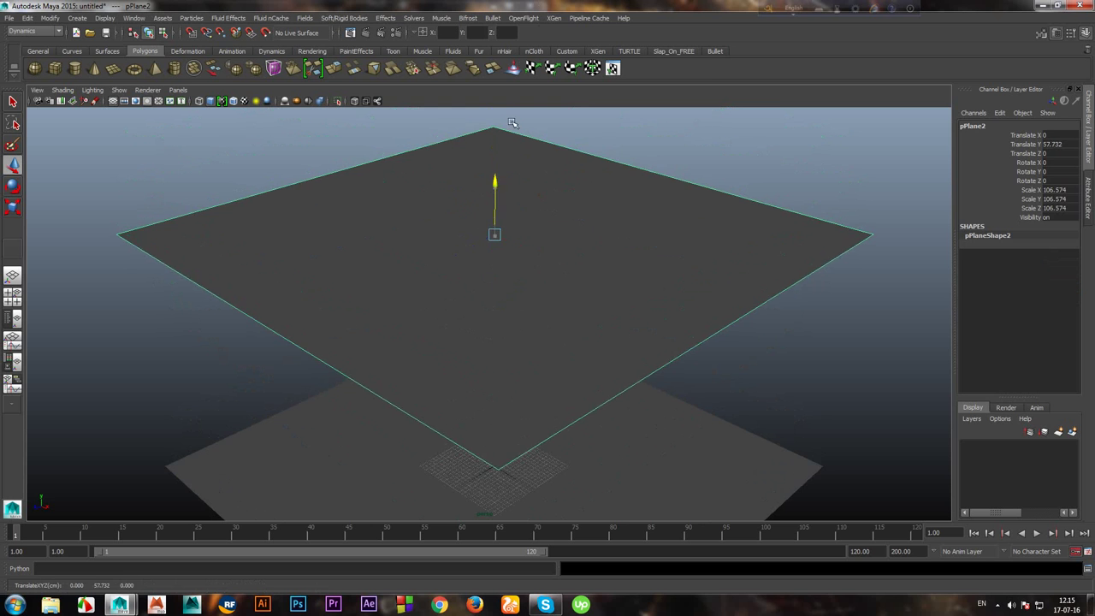
drag(512, 123, 513, 120)
scroll(824, 350, down, 3)
scroll(653, 384, down, 3)
alt+drag(653, 385, 562, 200)
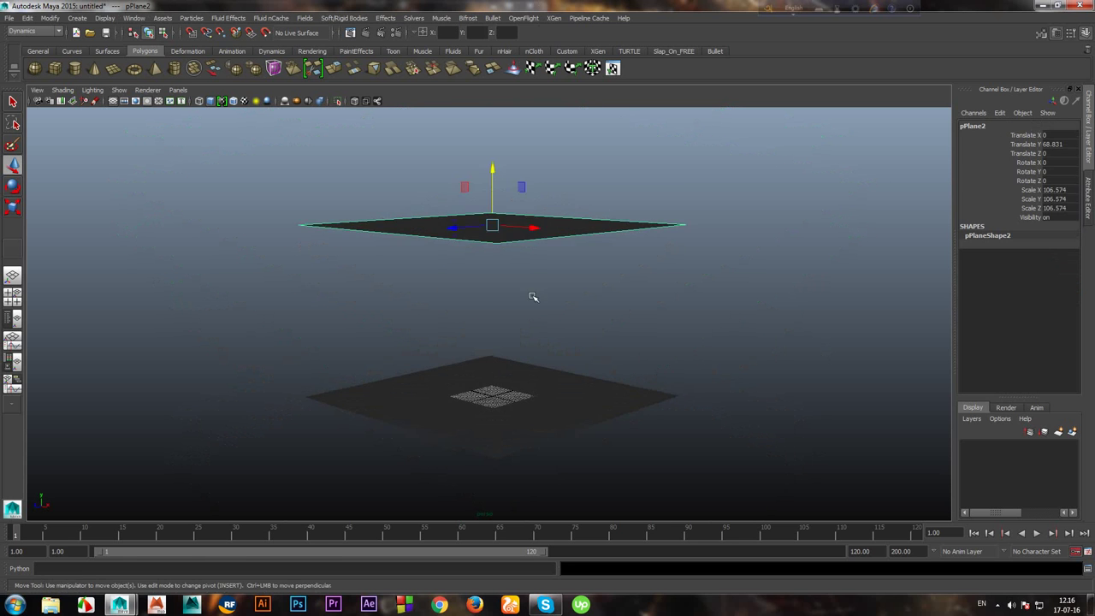
scroll(532, 297, up, 2)
click(590, 362)
click(538, 225)
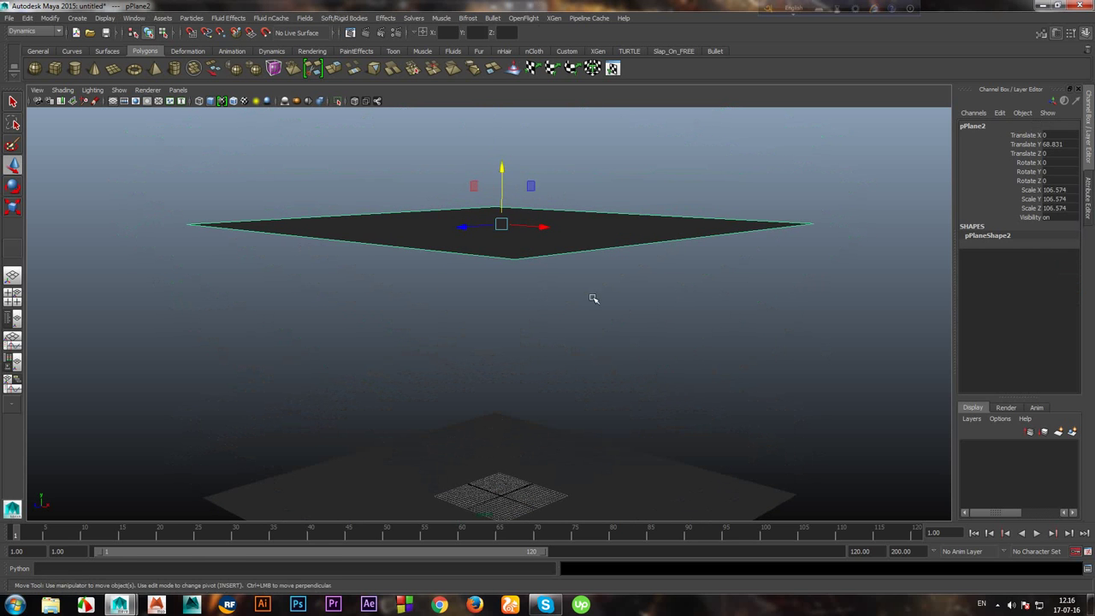
alt+drag(594, 299, 538, 347)
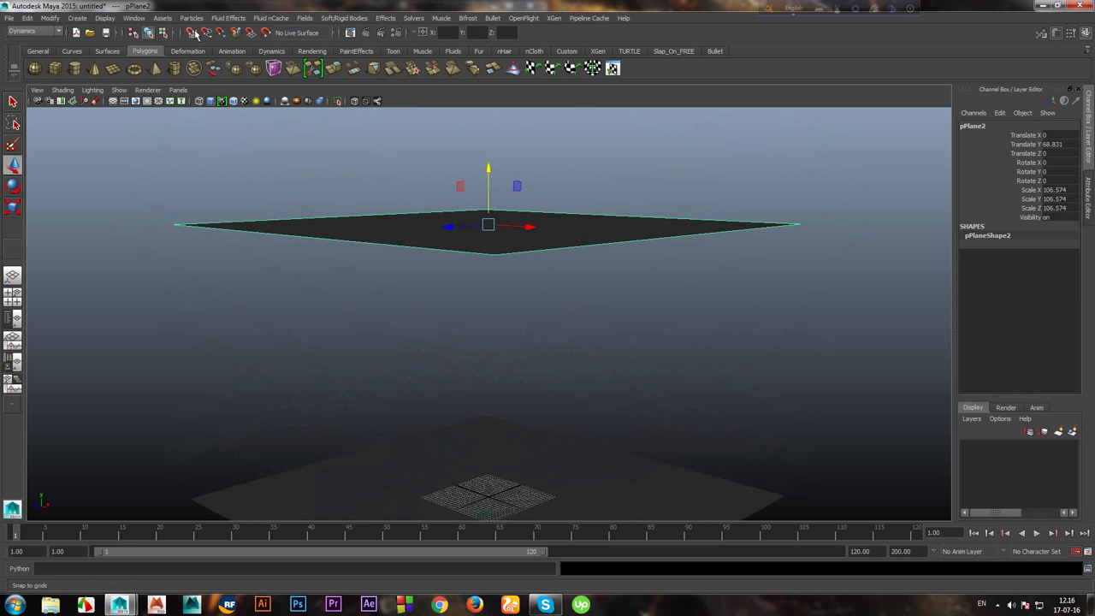
Switch to the Dynamics menu set and reset the Emit from Object options to defaults.
click(35, 31)
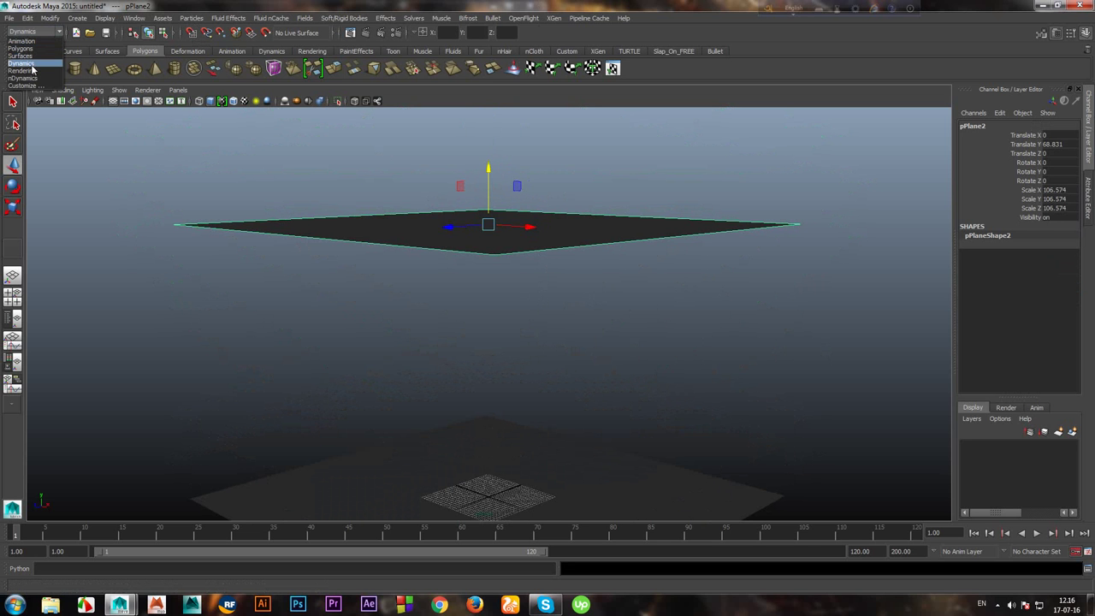
click(32, 65)
click(191, 18)
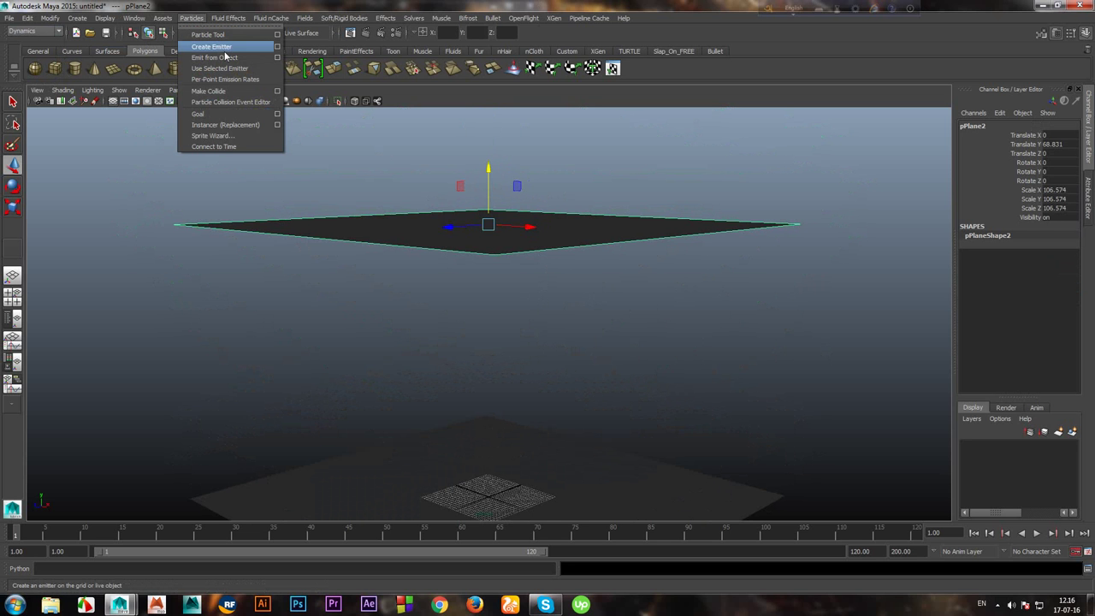
click(277, 59)
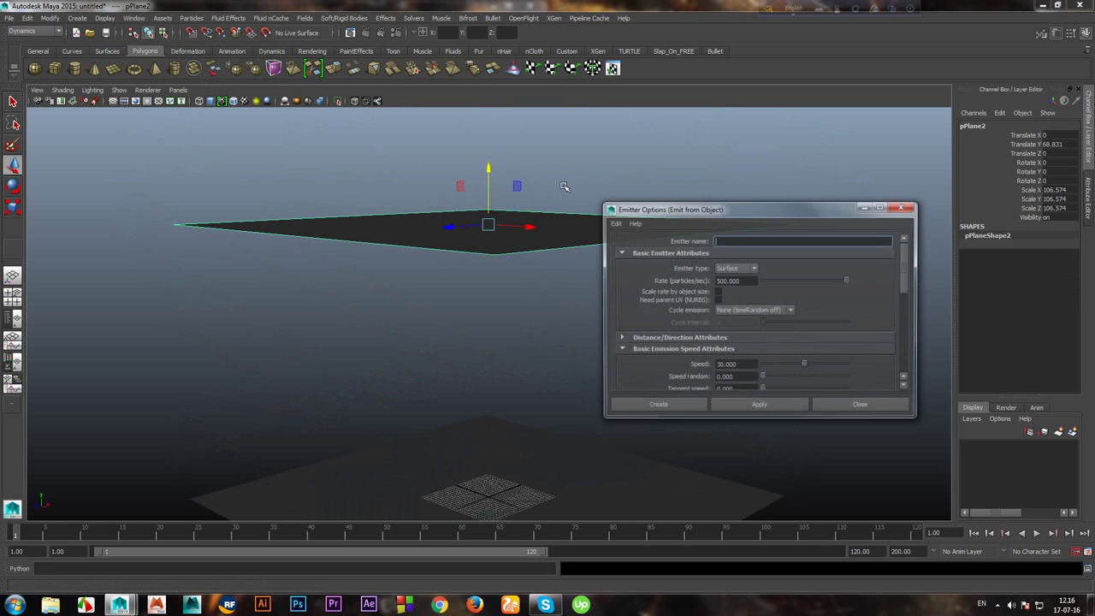
drag(784, 214, 801, 202)
click(631, 211)
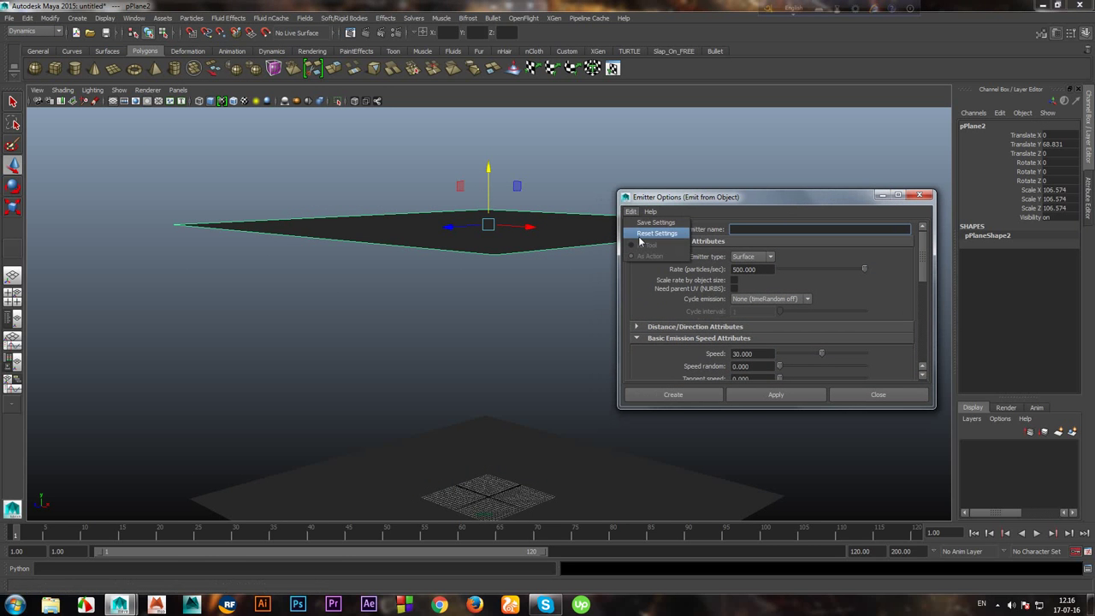
click(656, 233)
alt+middle_drag(466, 339, 514, 337)
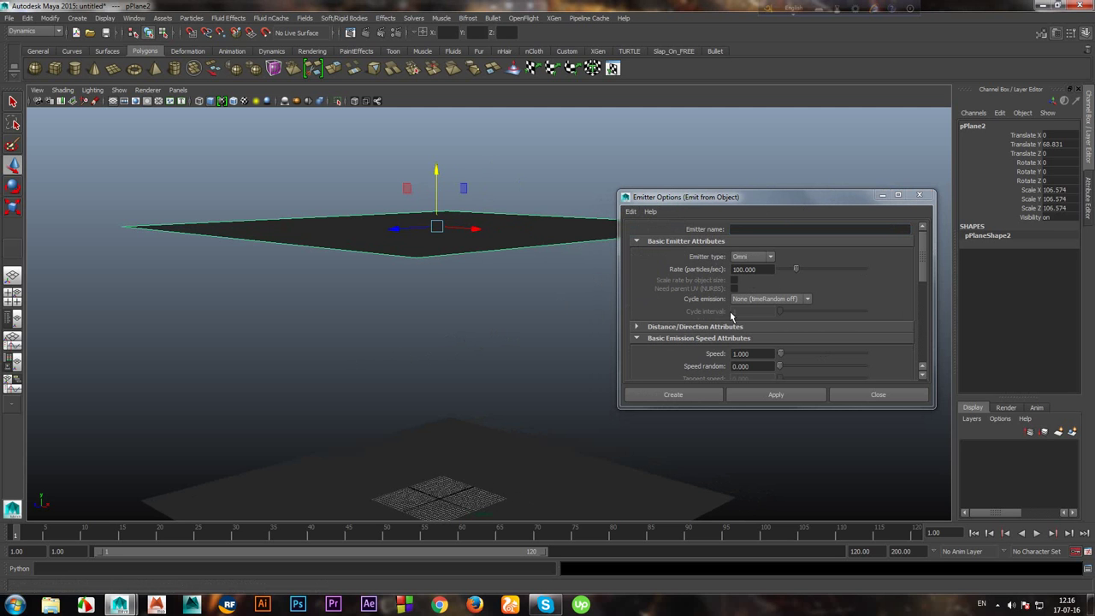
Create a Surface emitter on pPlane2 with rate 500 and speed 30.
click(768, 258)
click(759, 277)
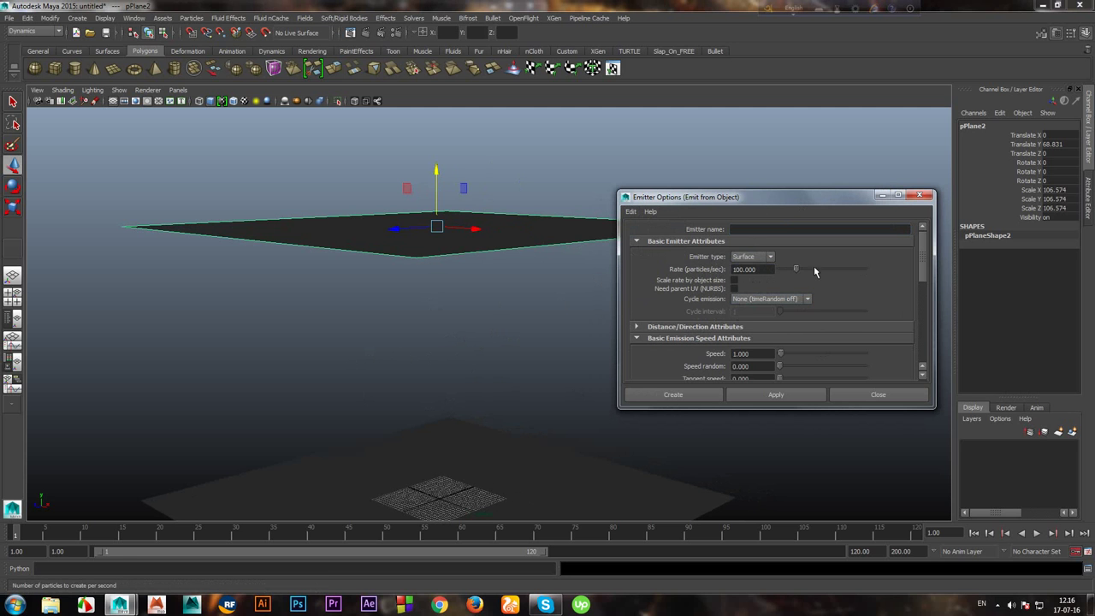
drag(821, 271, 842, 270)
drag(840, 270, 865, 270)
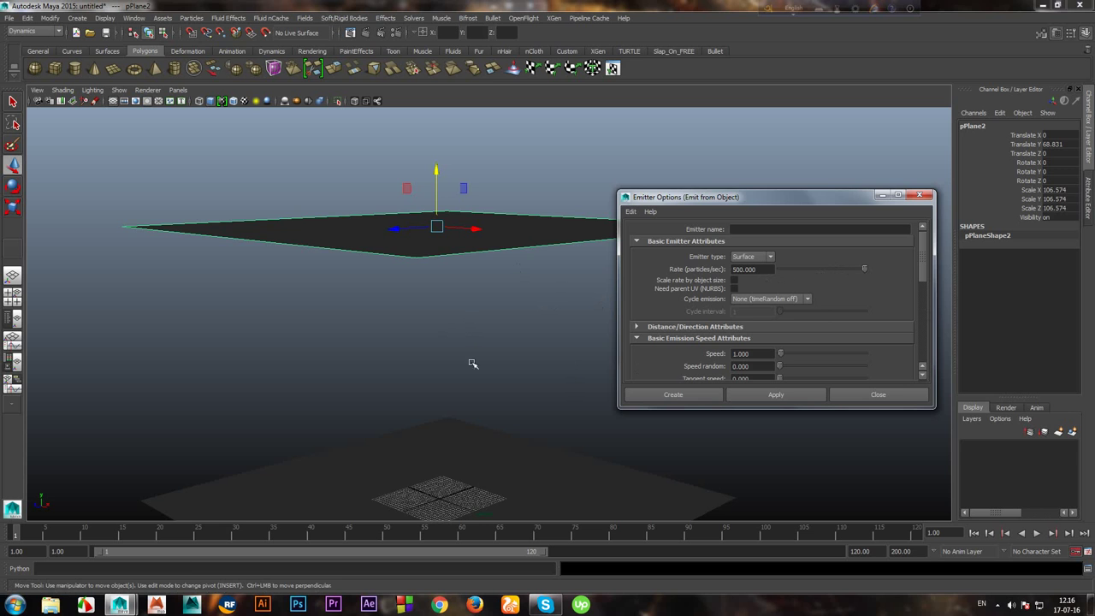
mouse_move(476, 360)
alt+mouse_down()
mouse_move(479, 339)
mouse_move(496, 359)
alt+mouse_up()
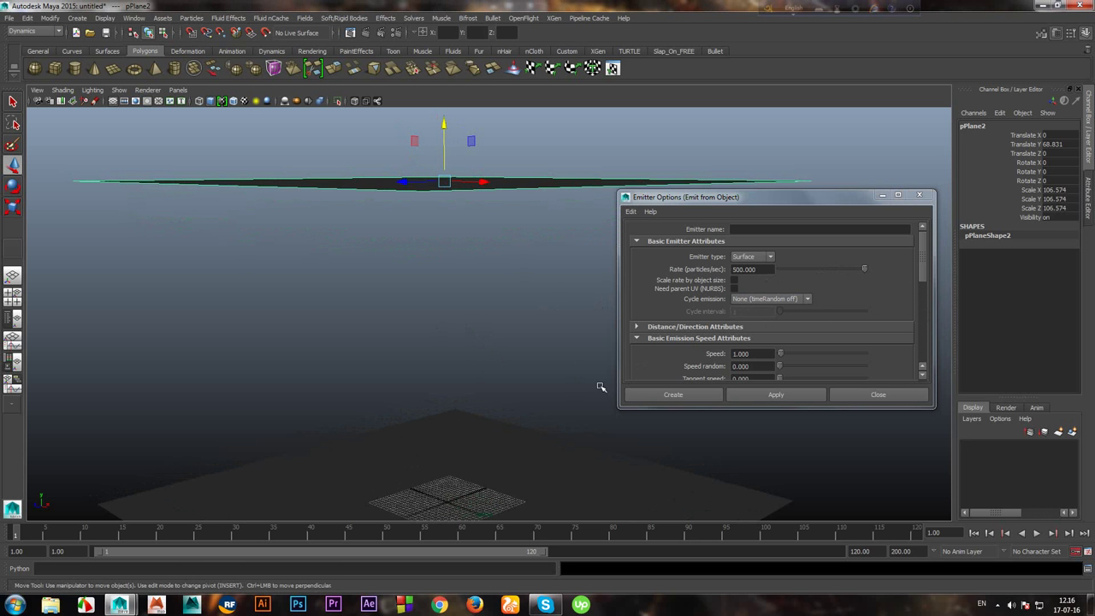
alt+drag(493, 403, 499, 384)
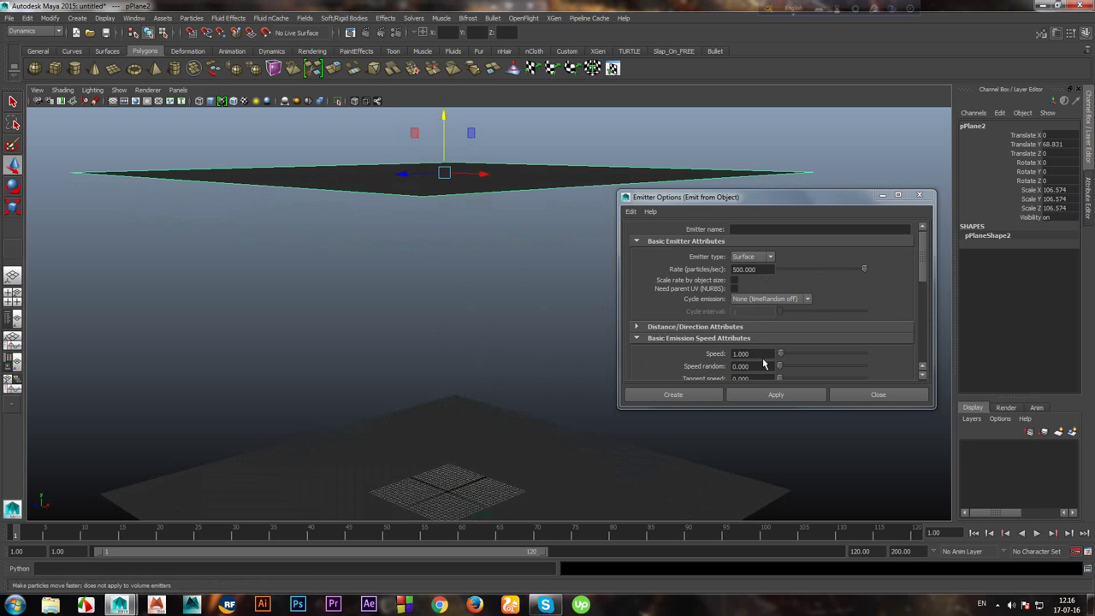
double_click(769, 355)
text(30)
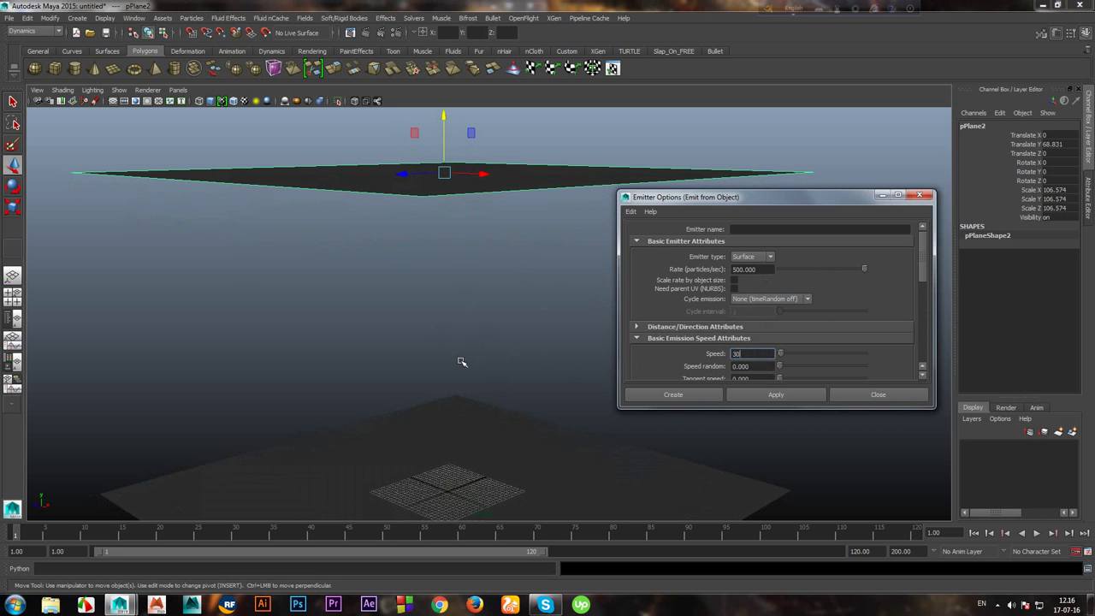
key(Return)
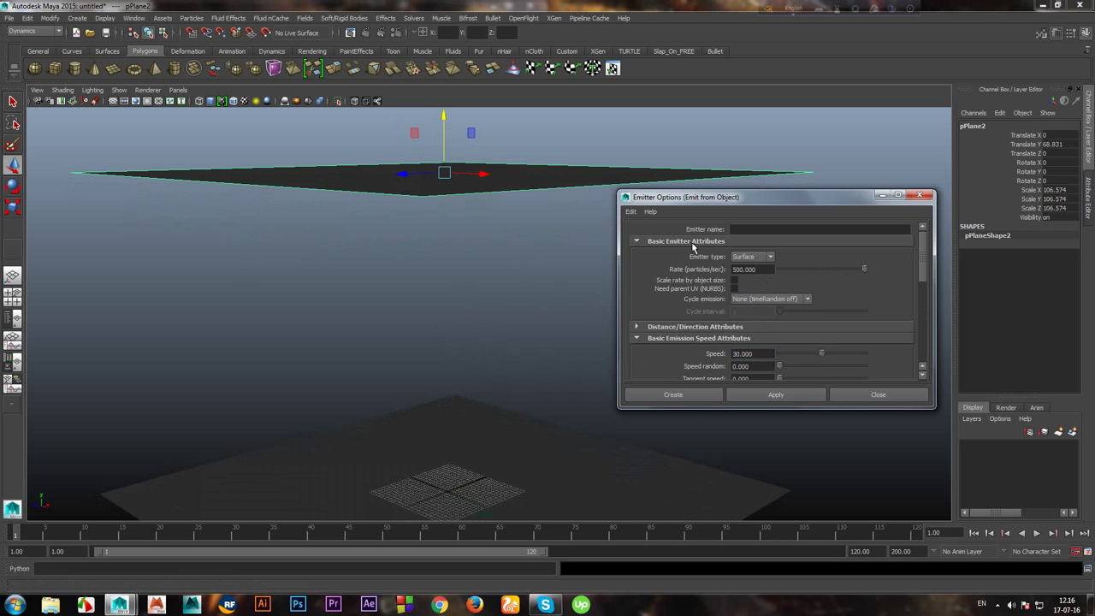
scroll(770, 304, down, 2)
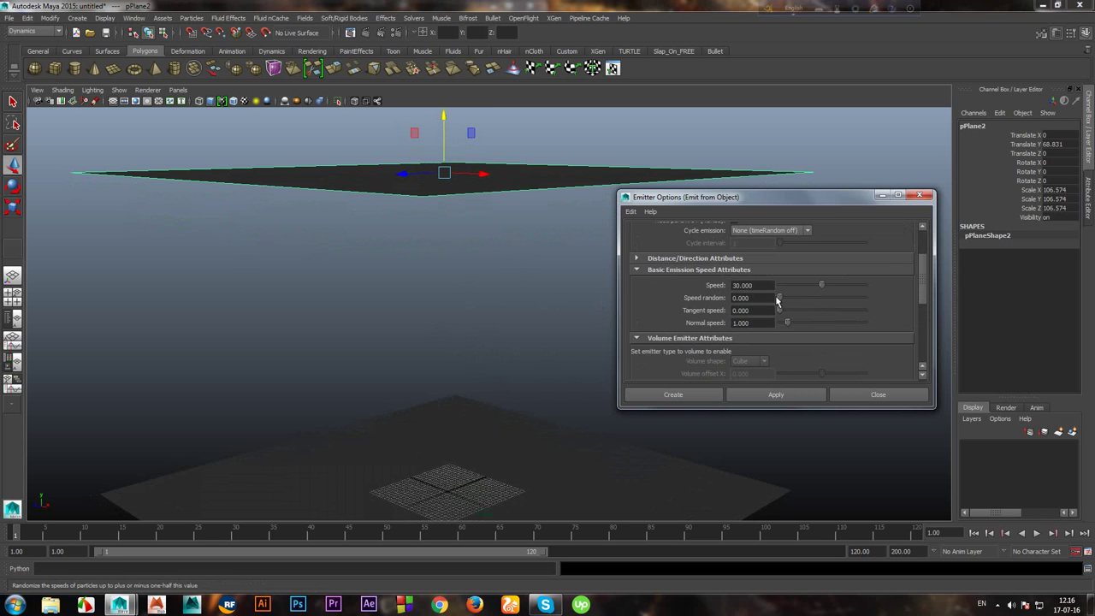
scroll(783, 291, up, 2)
click(673, 393)
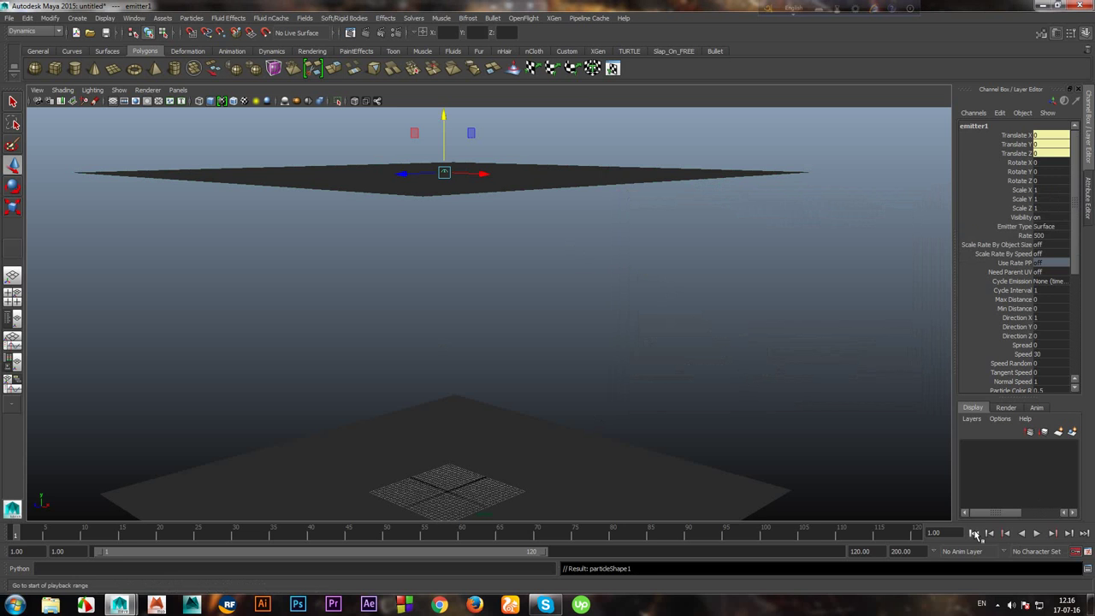
click(1036, 533)
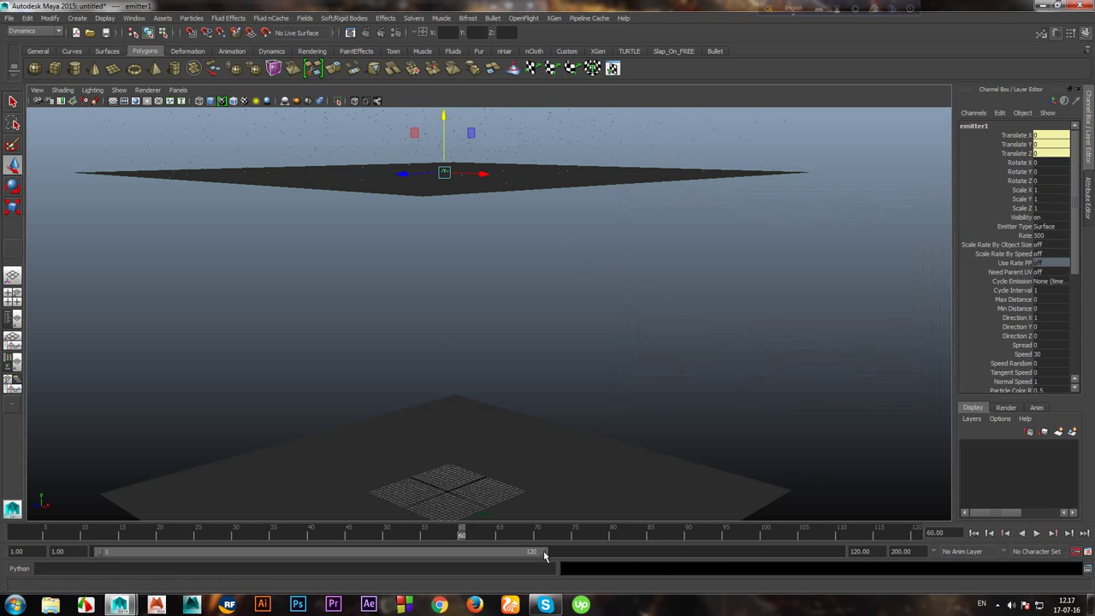
drag(545, 554, 872, 561)
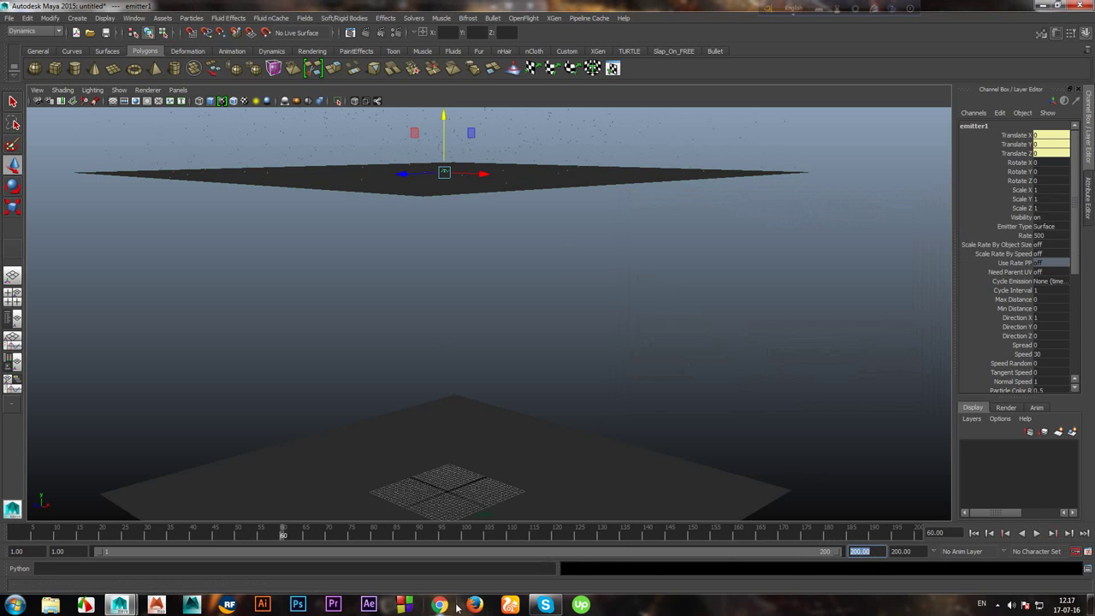
text(1000)
key(Return)
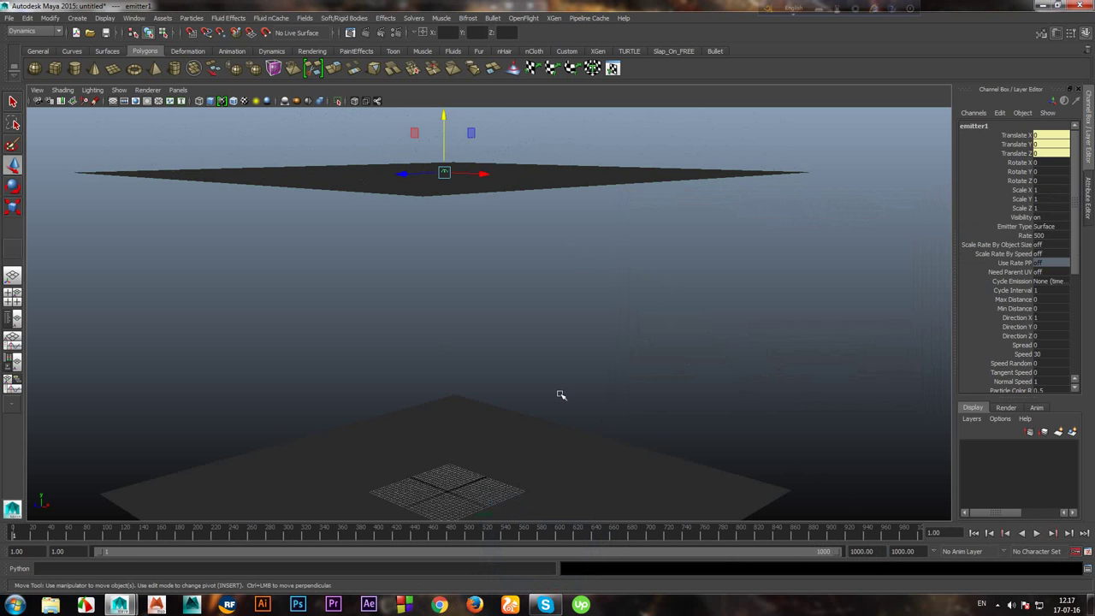
key(alt+shift+v)
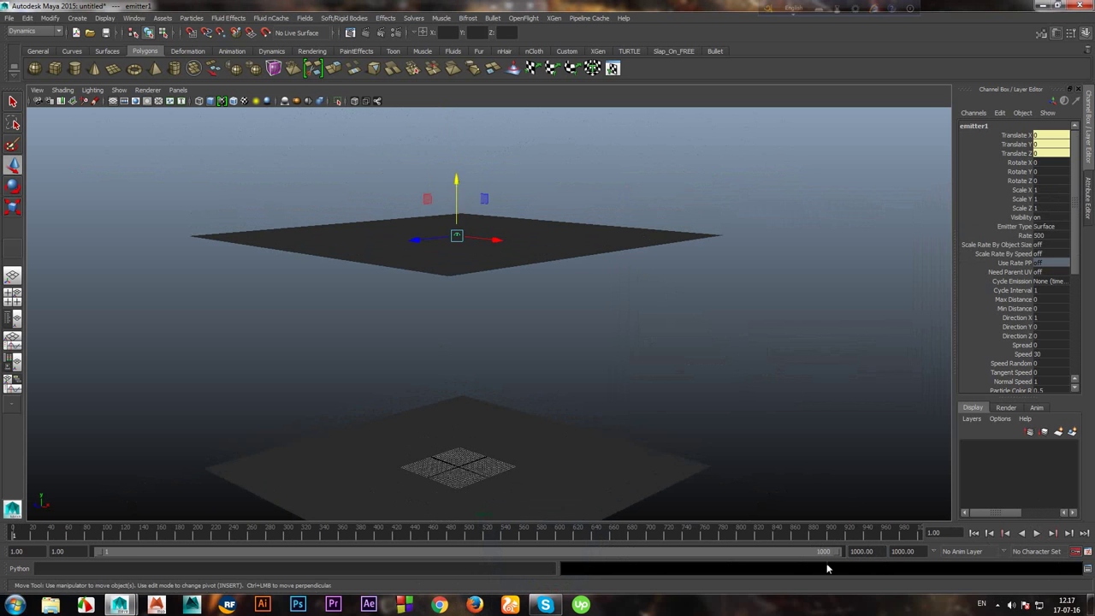
click(1033, 533)
mouse_move(753, 465)
alt+mouse_down()
mouse_move(623, 349)
mouse_move(572, 399)
mouse_move(694, 296)
alt+mouse_up()
click(562, 404)
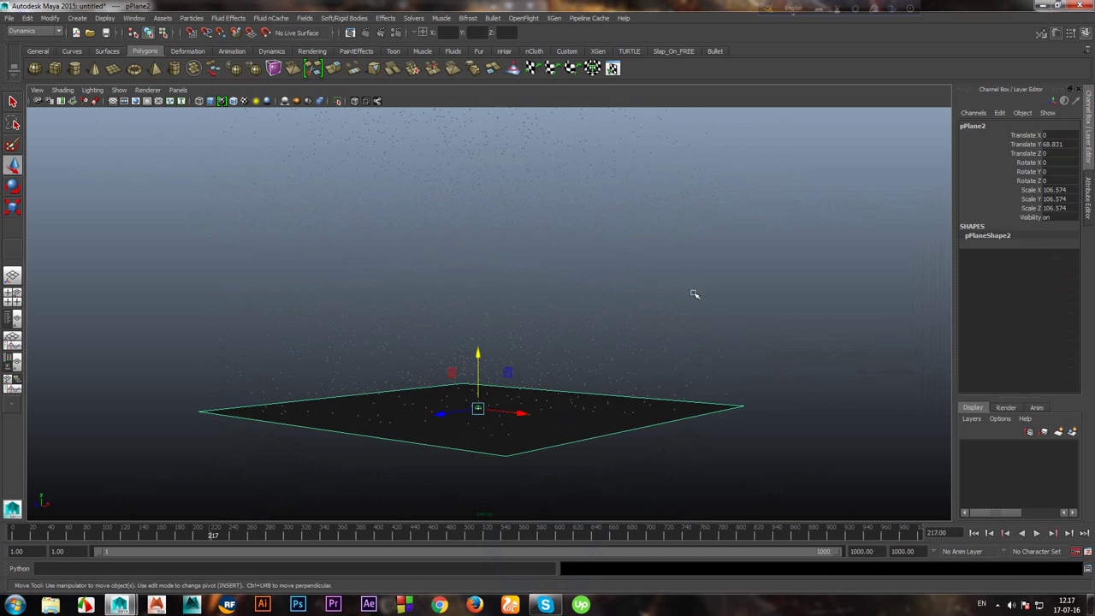
click(585, 297)
alt+right_drag(584, 297, 604, 323)
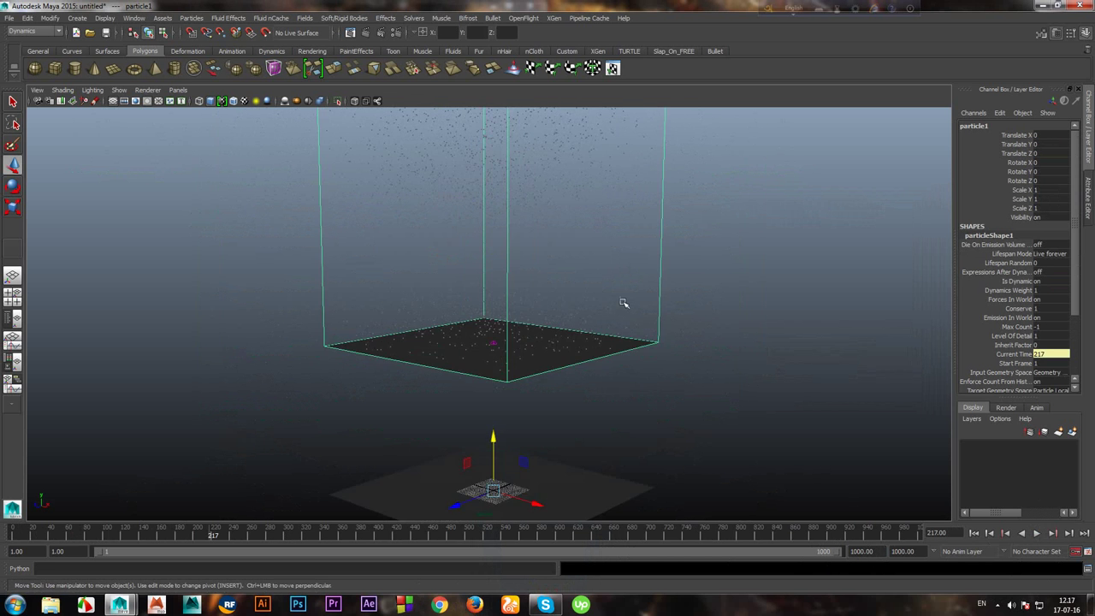
alt+middle_drag(677, 323, 670, 334)
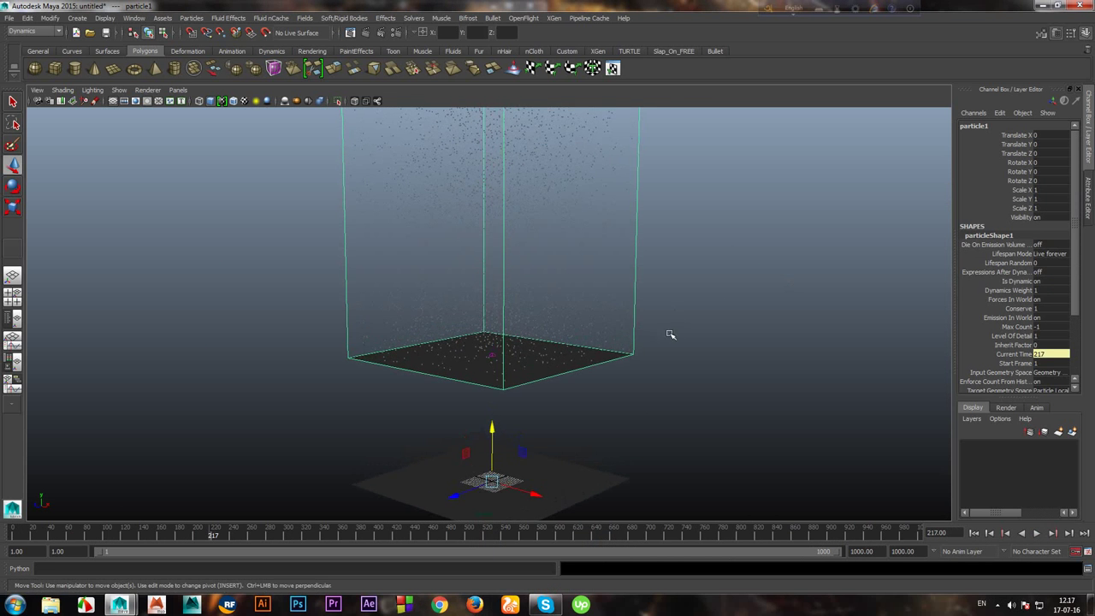
click(545, 351)
click(12, 189)
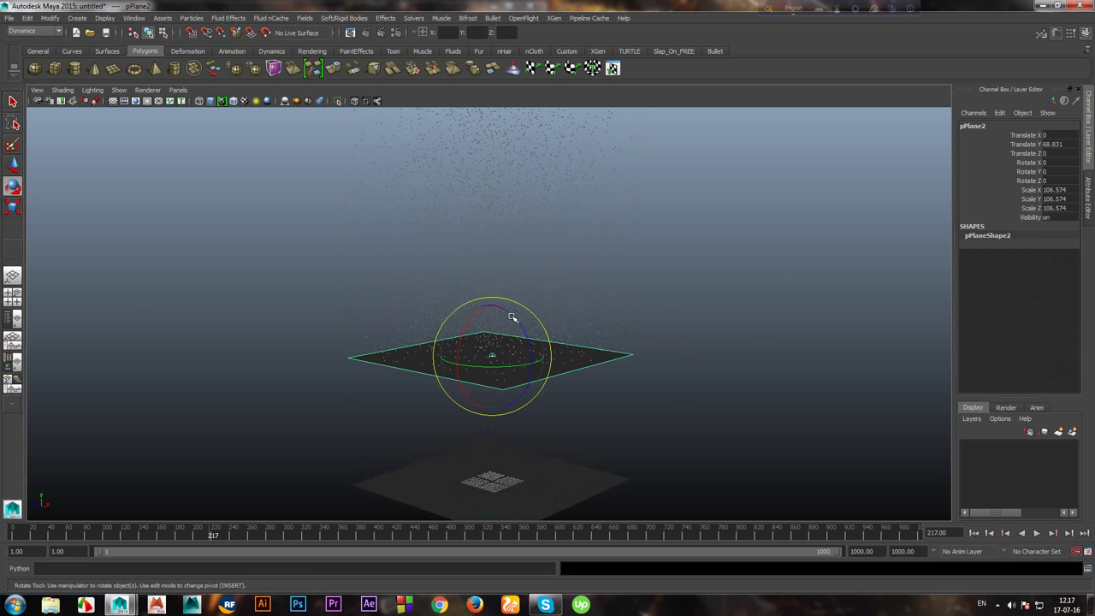
drag(513, 318, 635, 341)
key(ctrl+z)
key(ctrl+z)
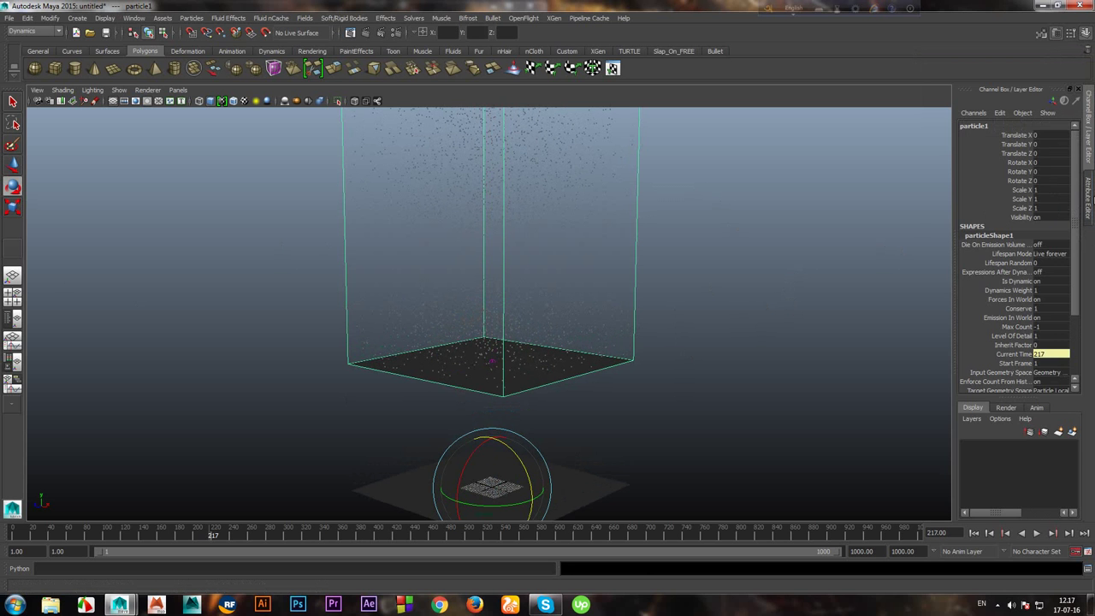
Set emitter1's Speed to -30 in the Attribute Editor and rewind to frame 1.
click(1090, 197)
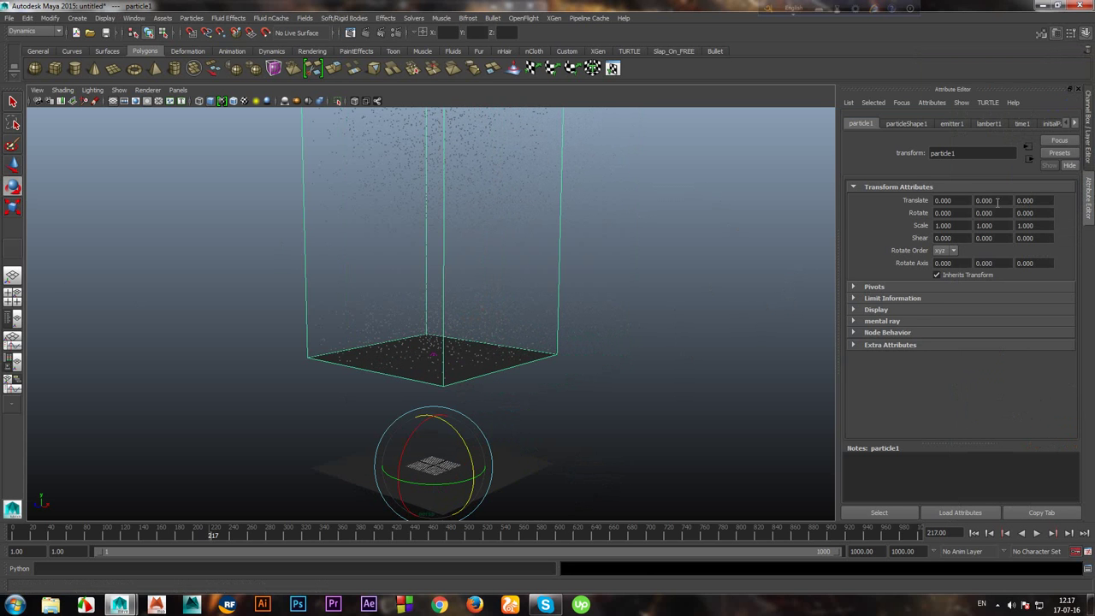
click(905, 124)
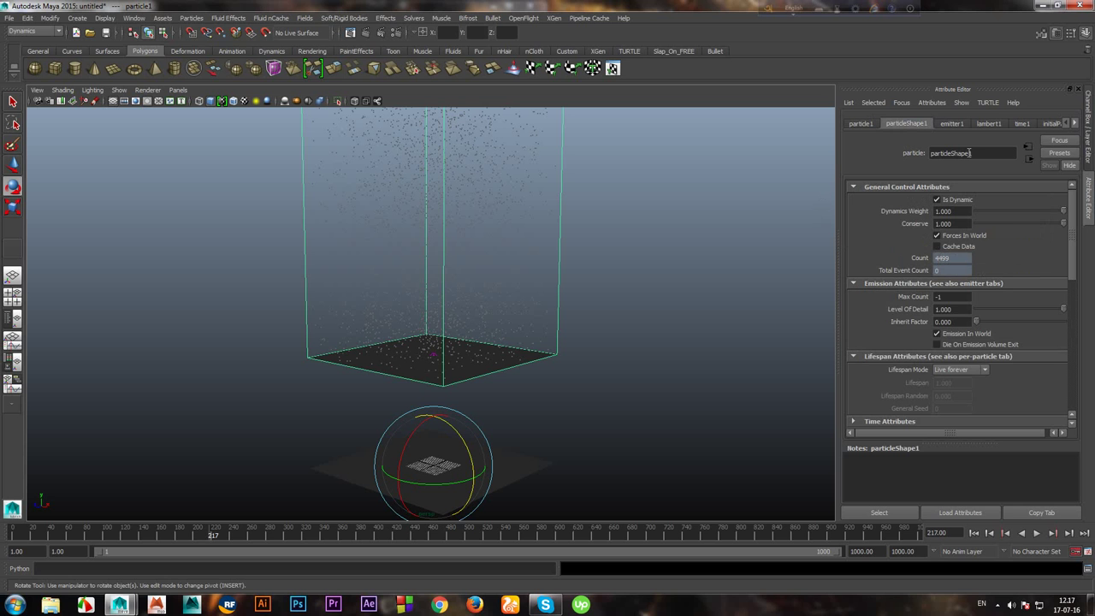
click(951, 125)
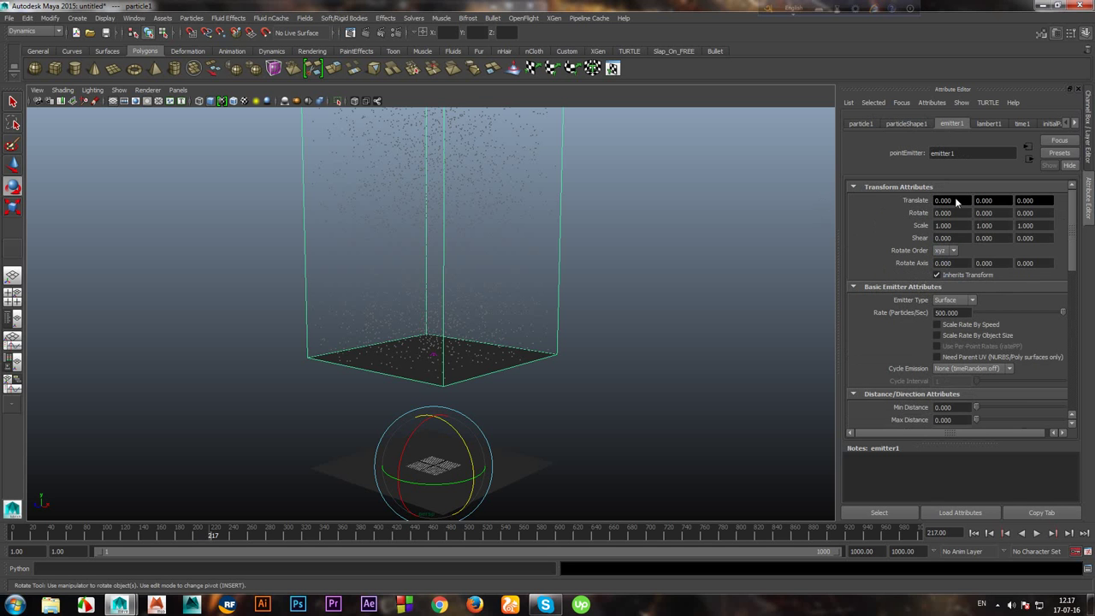
scroll(920, 261, down, 2)
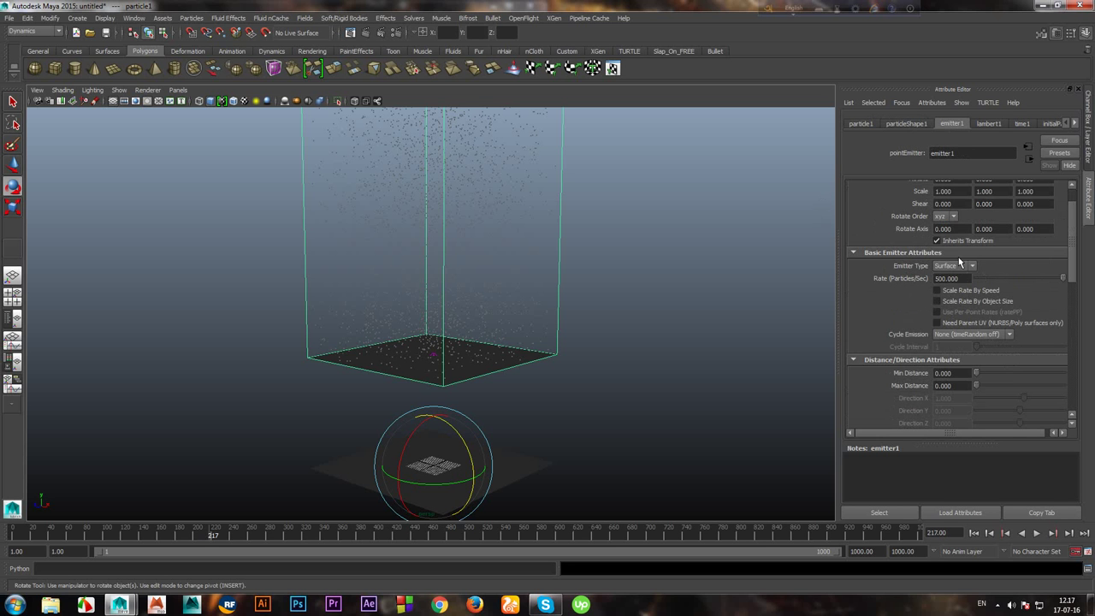
scroll(930, 282, down, 6)
scroll(930, 282, down, 2)
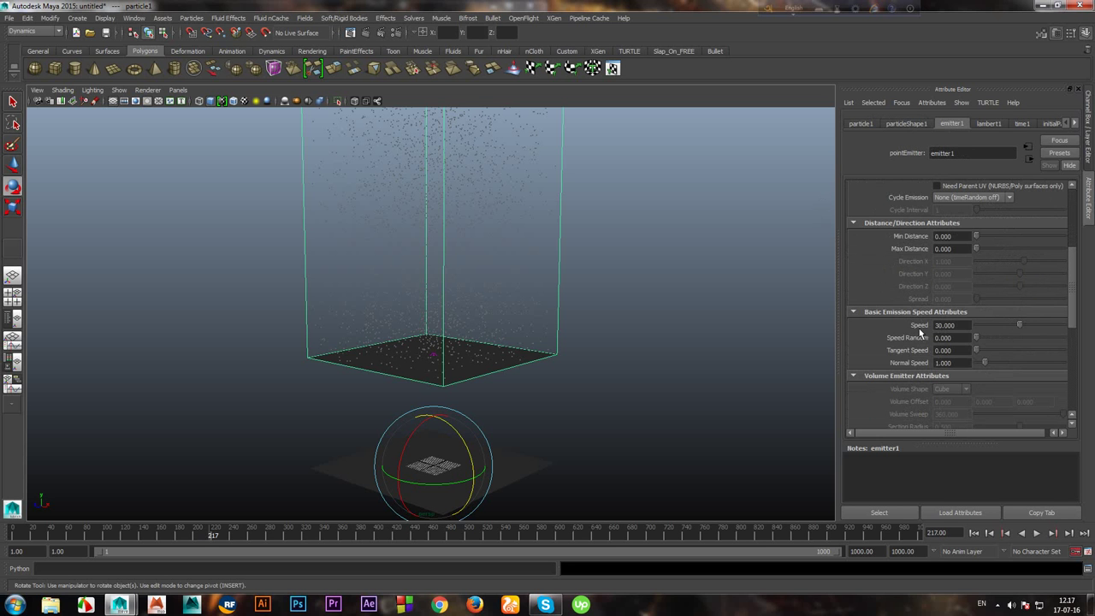
click(937, 325)
key(Return)
click(687, 311)
Play the simulation from the start and stop at frame 511.
click(974, 533)
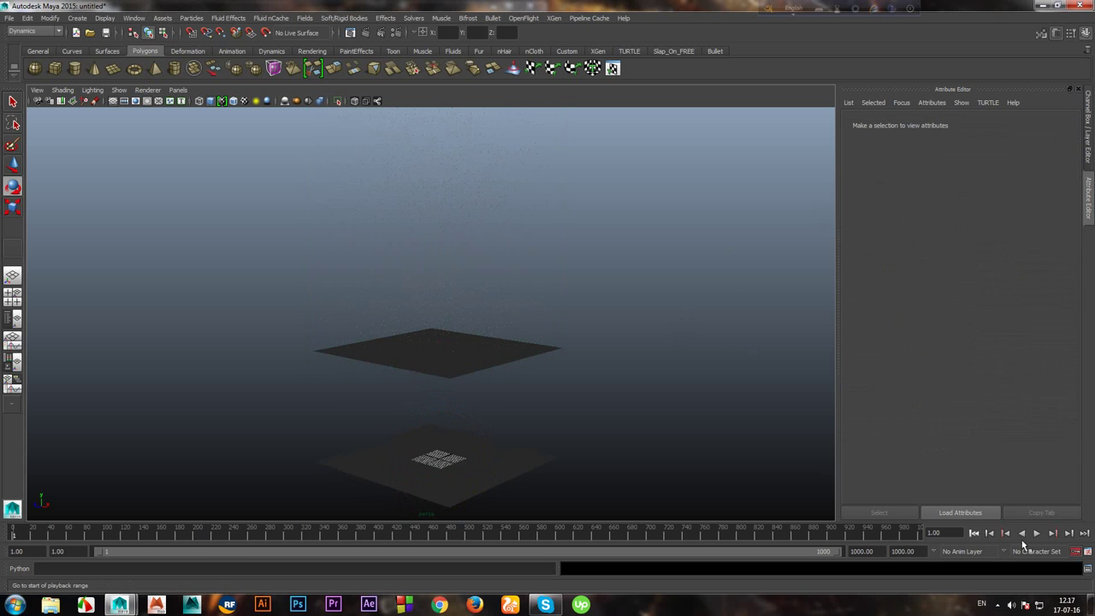
click(1037, 535)
alt+middle_drag(550, 366, 567, 264)
mouse_move(567, 265)
alt+right_down()
mouse_move(580, 354)
mouse_move(587, 342)
alt+right_up()
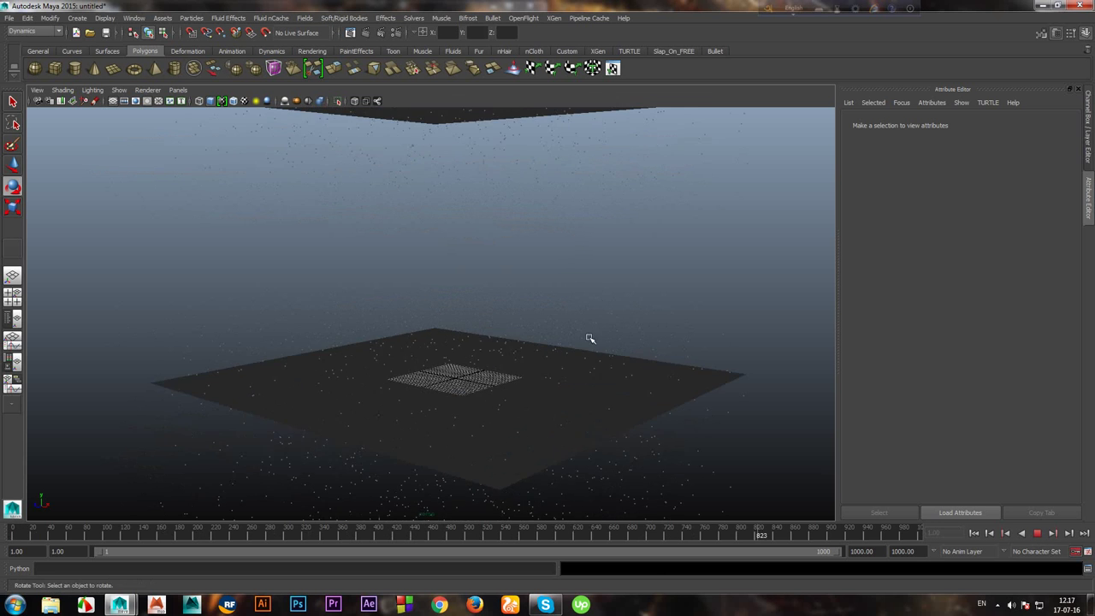
alt+drag(587, 342, 611, 354)
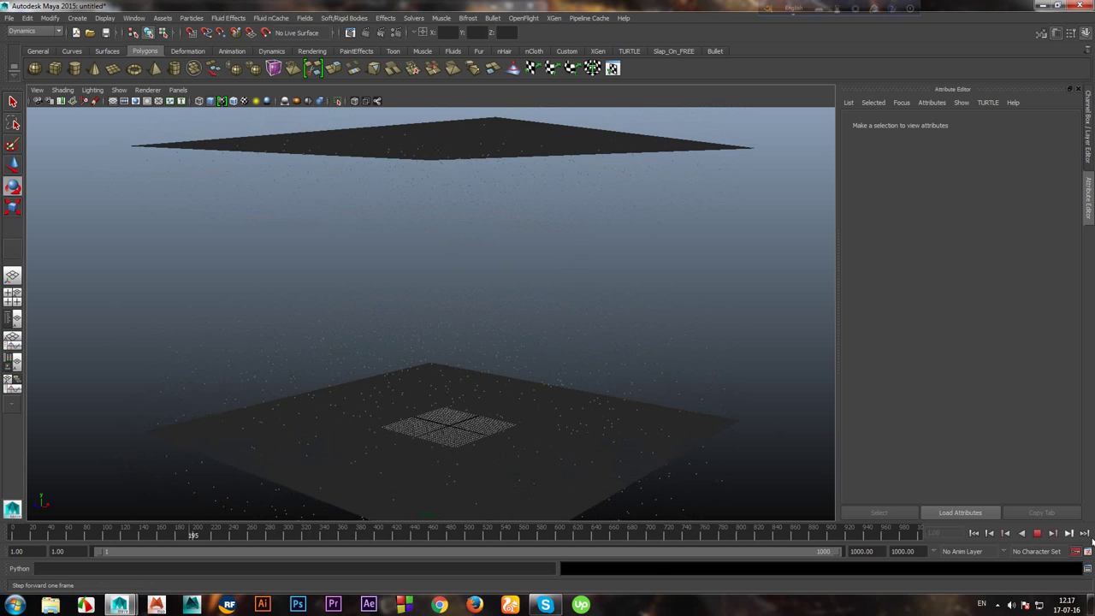
click(1038, 535)
mouse_move(662, 415)
alt+mouse_down()
mouse_move(638, 425)
mouse_move(674, 320)
alt+mouse_up()
Select the lower plane pPlane1 with the Move tool and zoom in to inspect it.
click(528, 339)
alt+drag(528, 340, 602, 423)
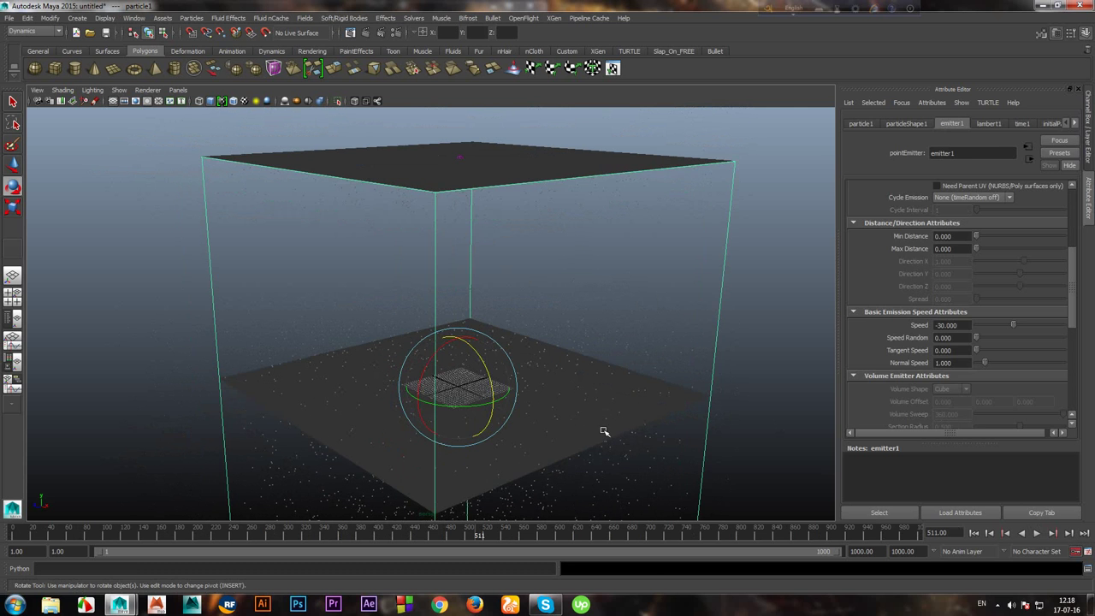
click(507, 416)
click(12, 166)
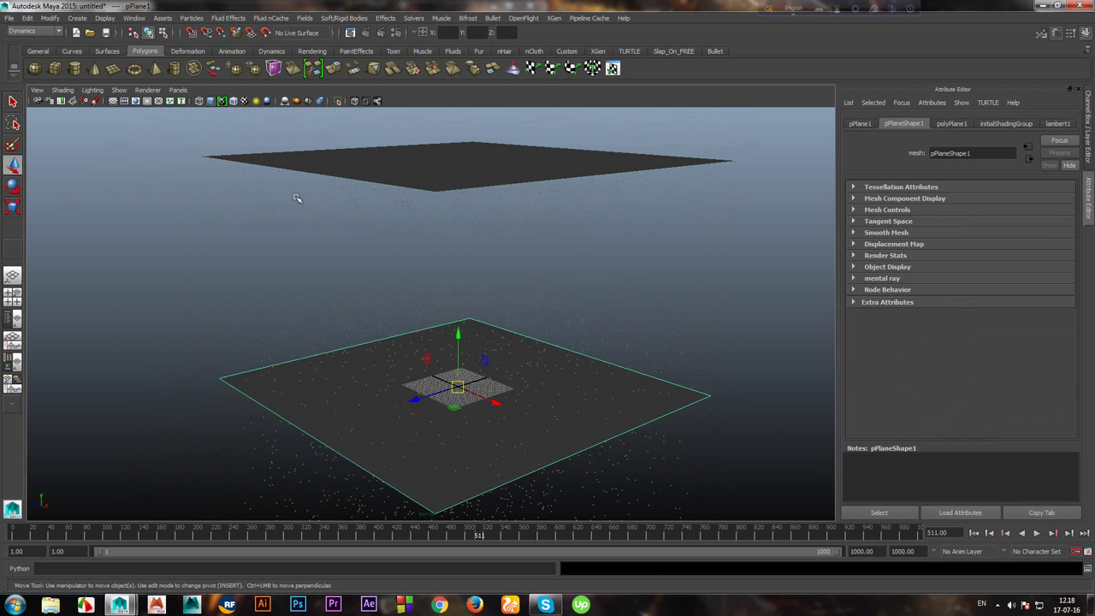
scroll(559, 388, up, 3)
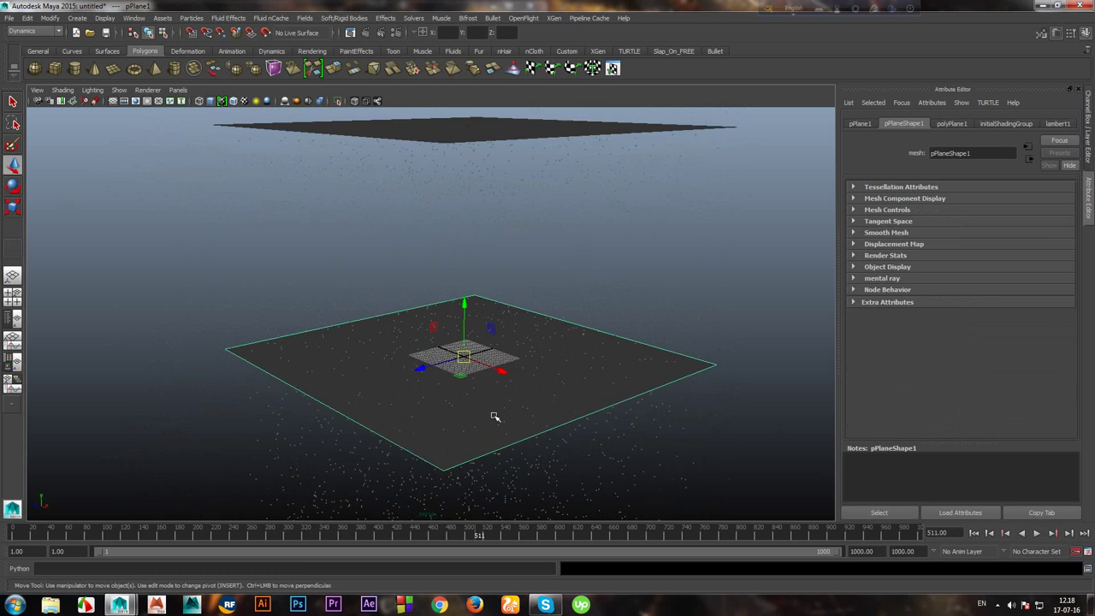
scroll(496, 415, up, 3)
mouse_move(567, 405)
alt+mouse_down()
mouse_move(536, 384)
mouse_move(553, 389)
alt+mouse_up()
scroll(552, 389, up, 2)
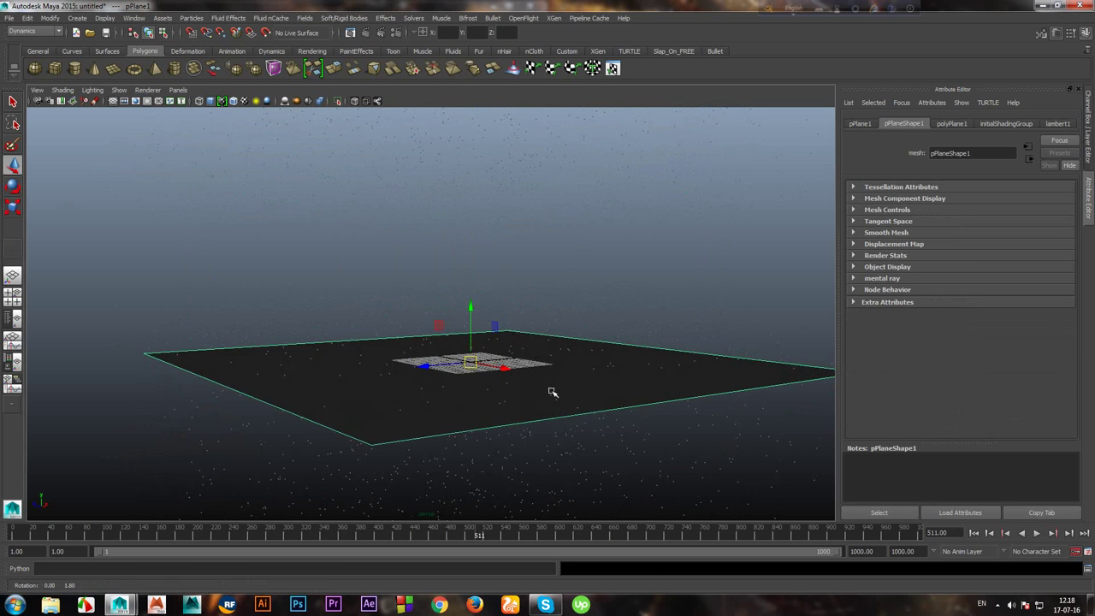
scroll(553, 388, up, 2)
click(555, 379)
scroll(543, 397, down, 3)
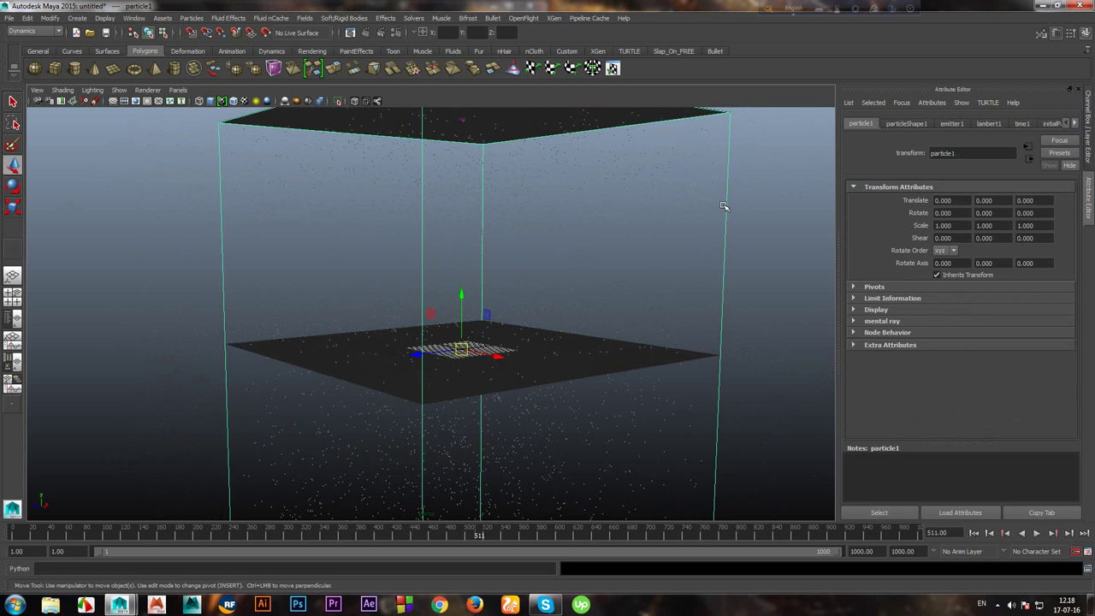
Switch to the Persp/Outliner layout and select particle1 together with pPlane1.
click(734, 228)
click(369, 201)
alt+drag(418, 382, 419, 386)
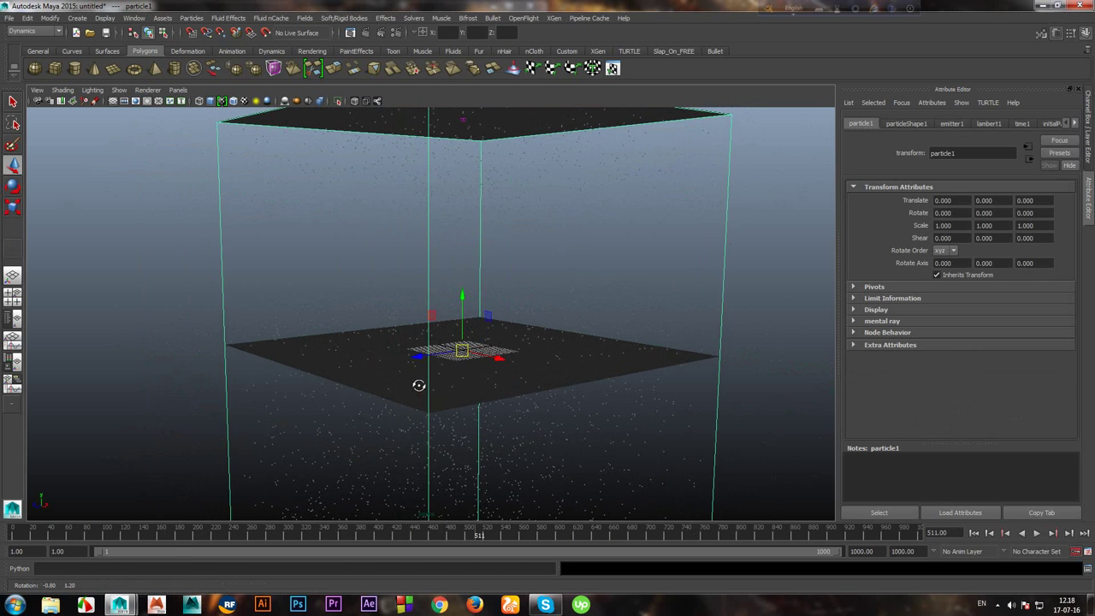
click(12, 321)
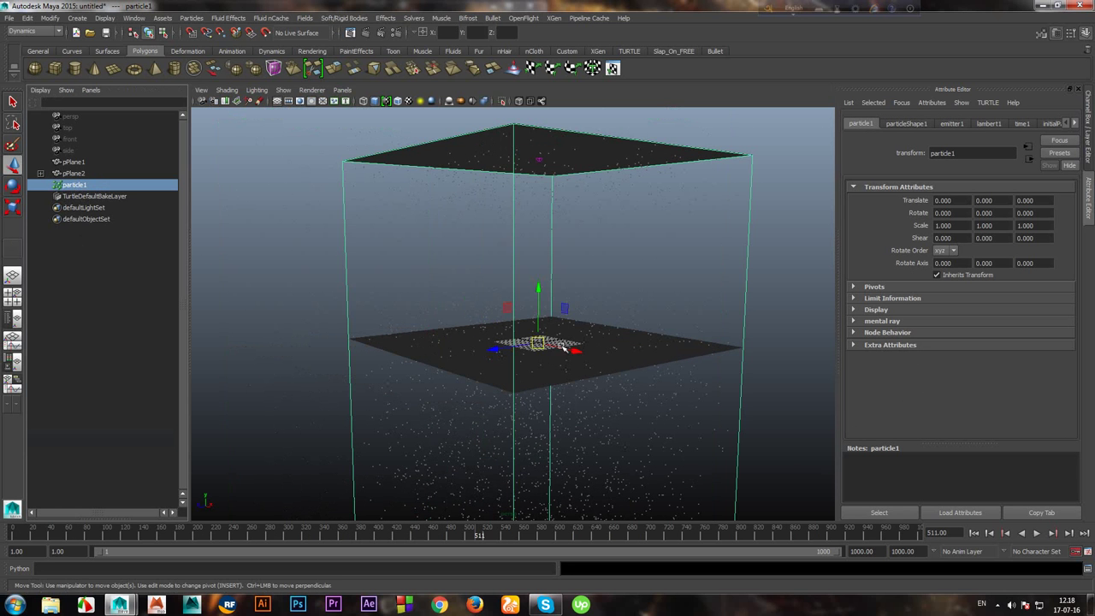
alt+drag(403, 374, 412, 369)
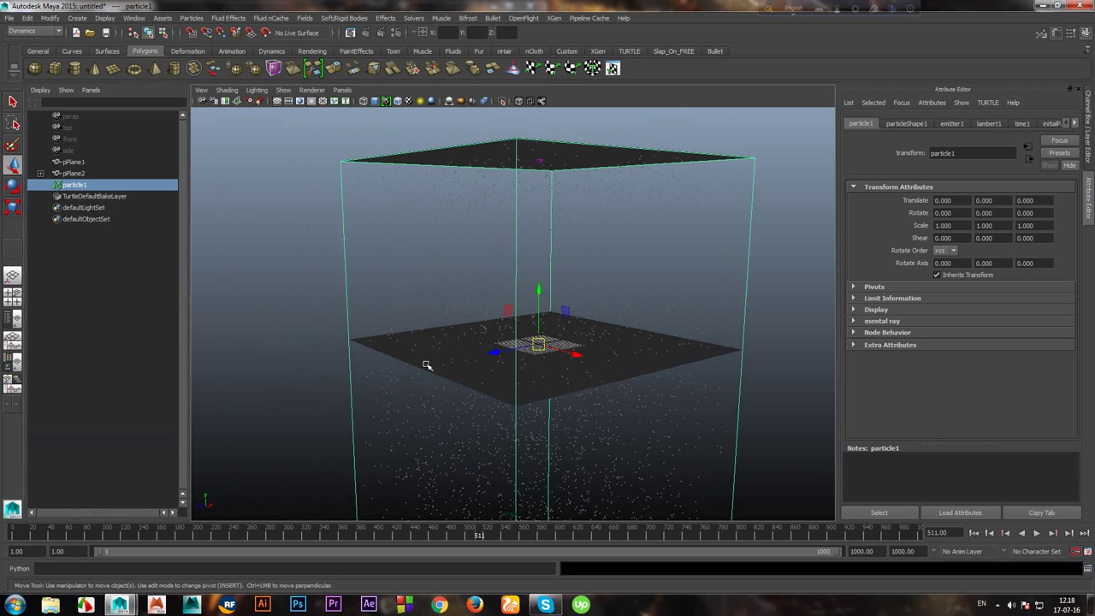
shift+click(427, 365)
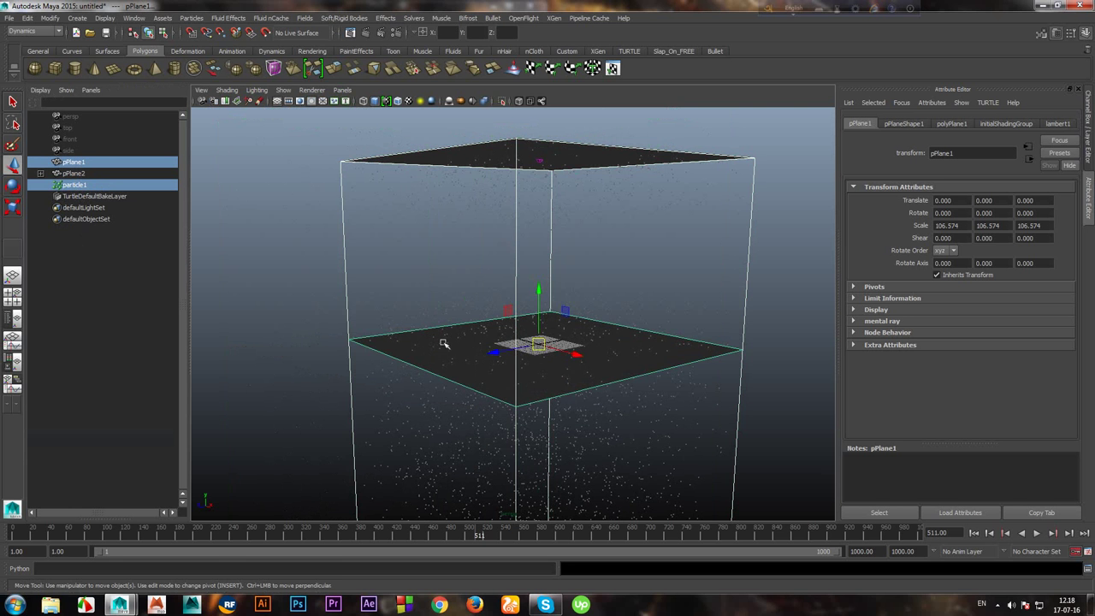
alt+drag(598, 316, 568, 330)
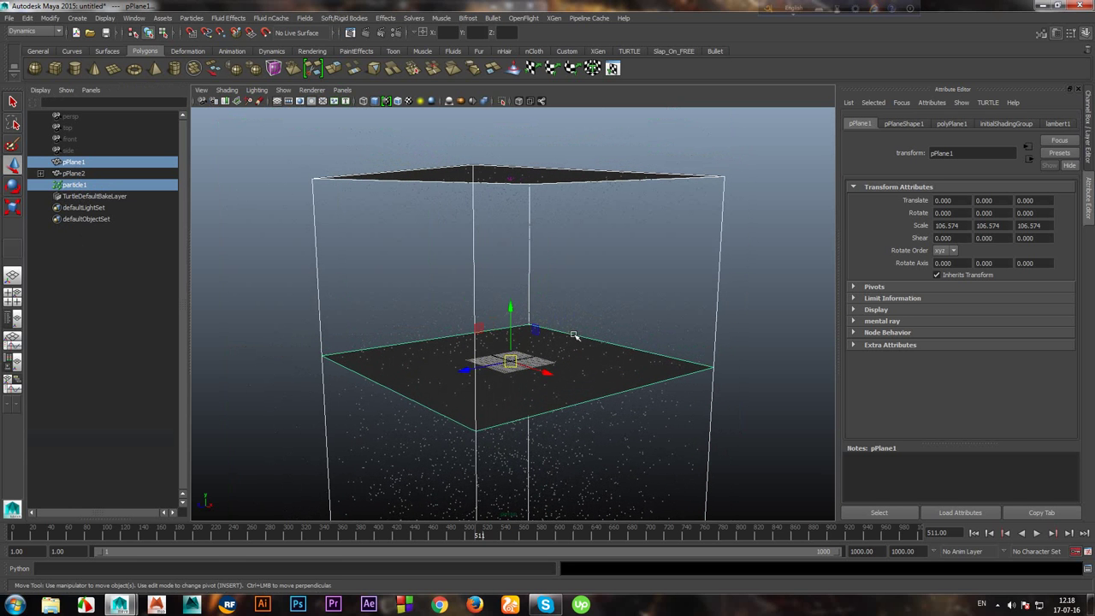
Apply Make Collide with reset settings and Resilience 0.01 to particle1 and pPlane1.
click(192, 19)
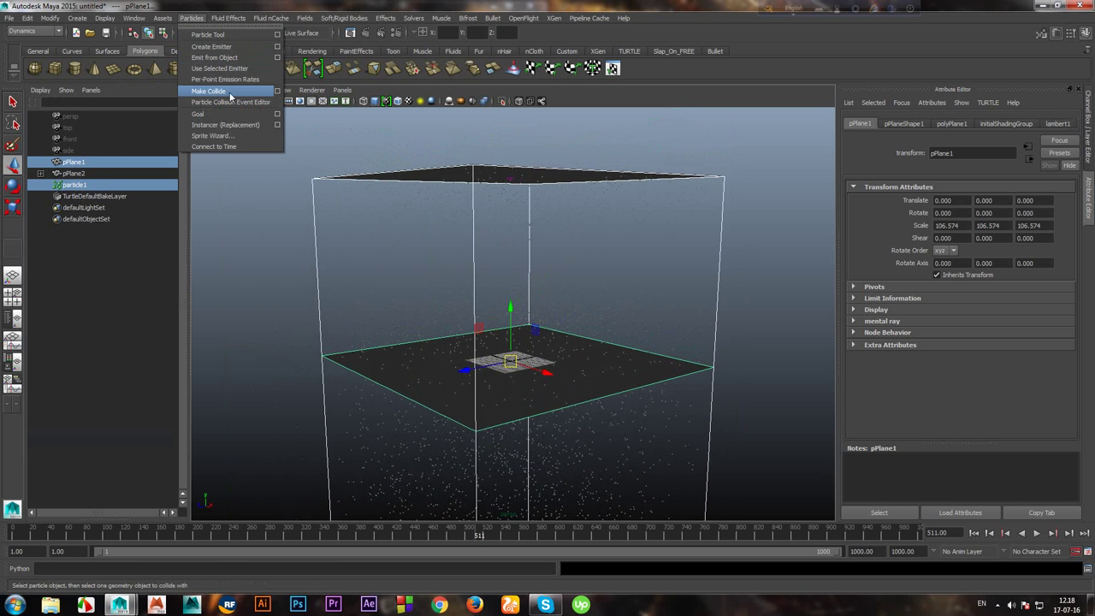
click(277, 91)
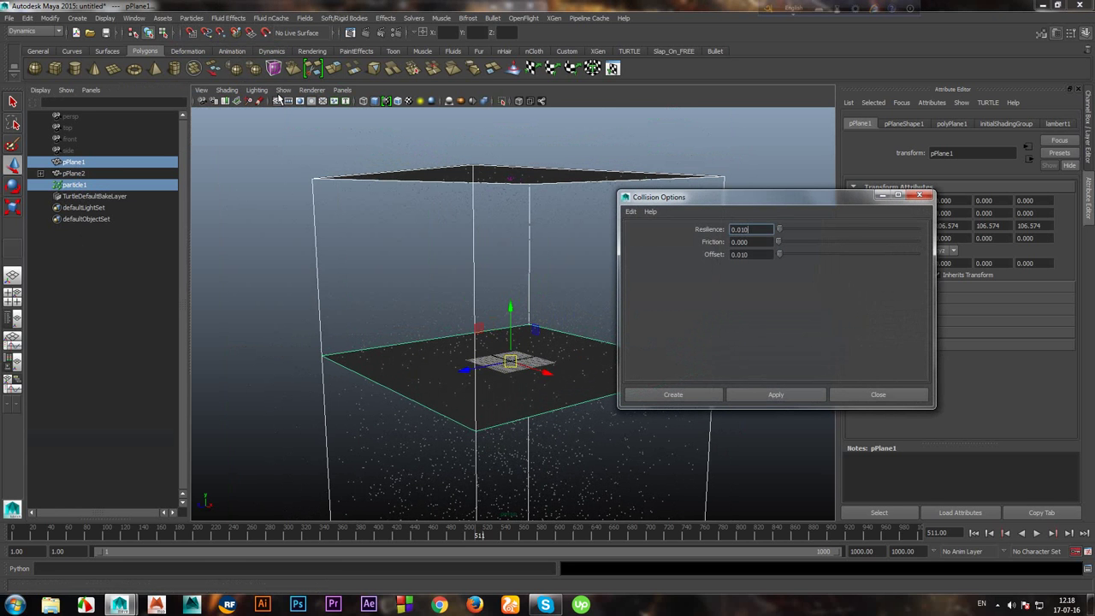
click(633, 215)
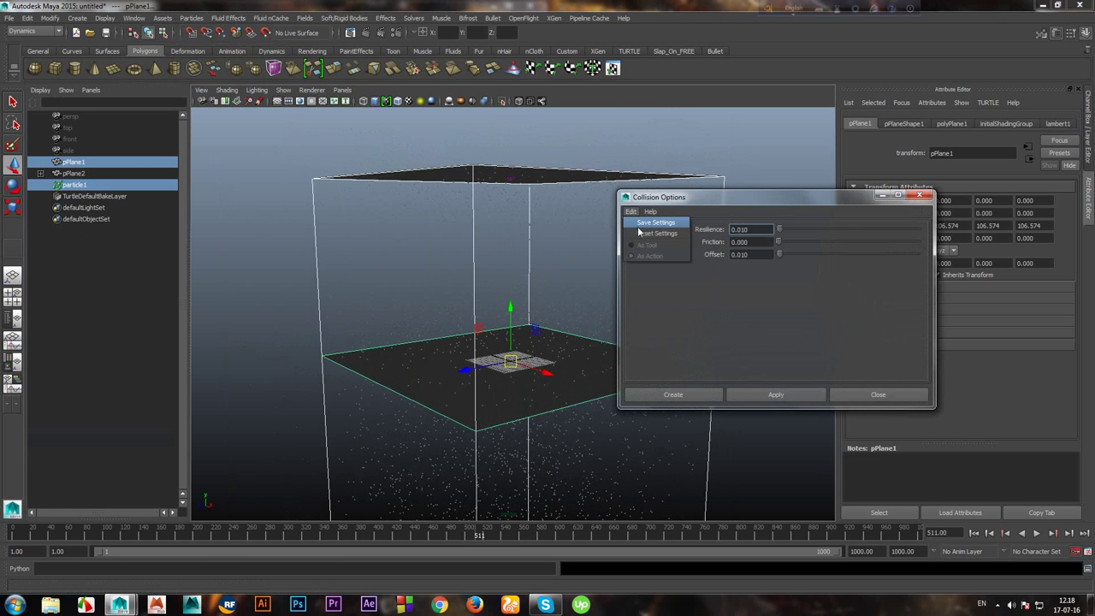
click(650, 240)
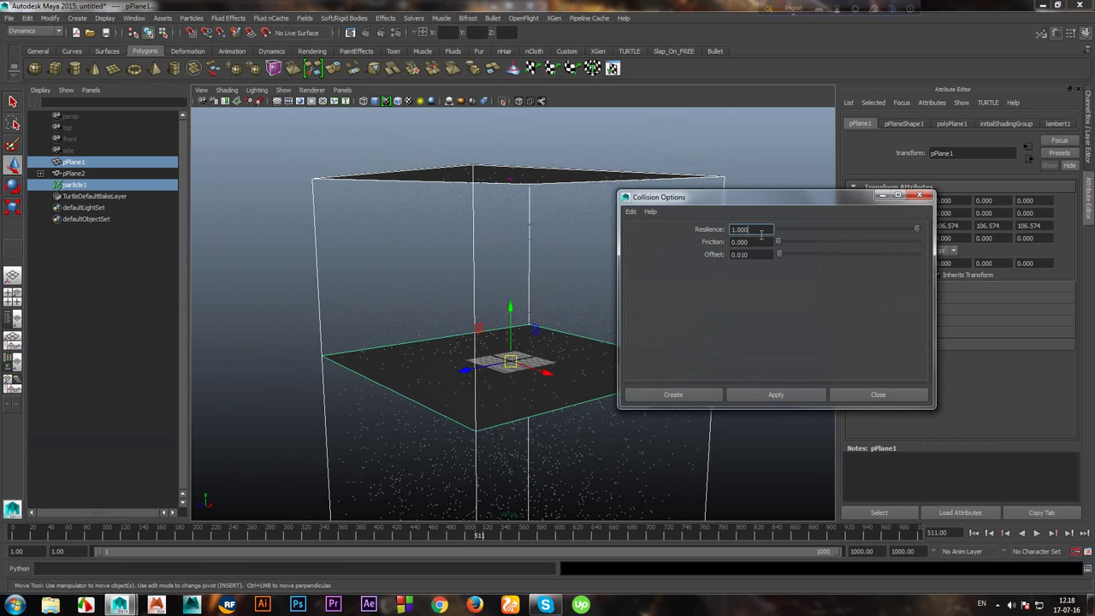
drag(764, 230, 664, 271)
text(0.01)
key(Return)
click(676, 395)
Deselect all, play to about frame 775, then undo to restore the selection.
scroll(745, 359, up, 3)
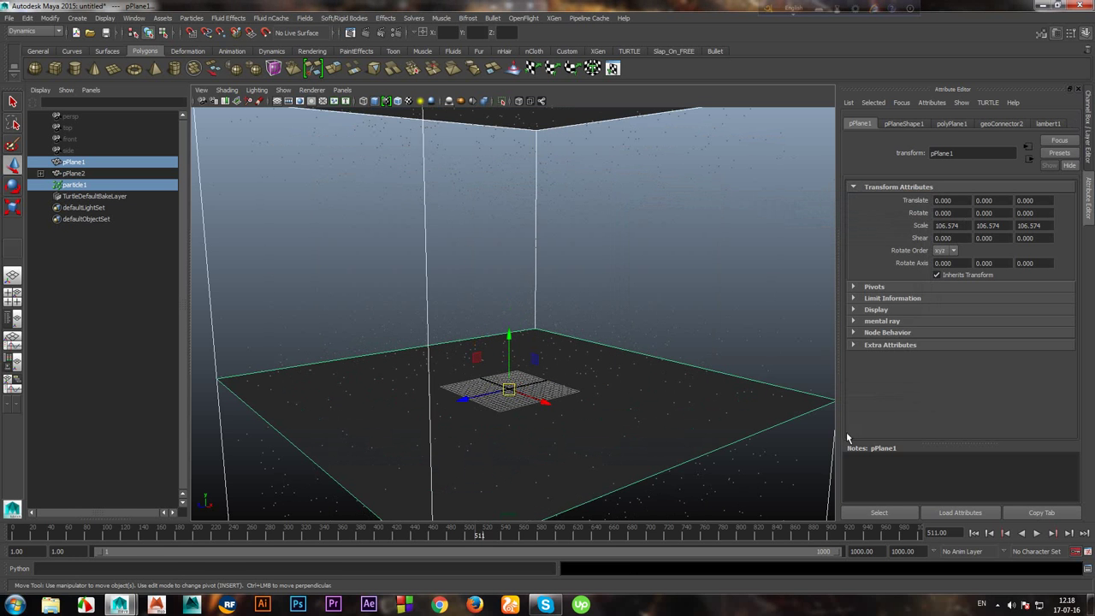
click(746, 360)
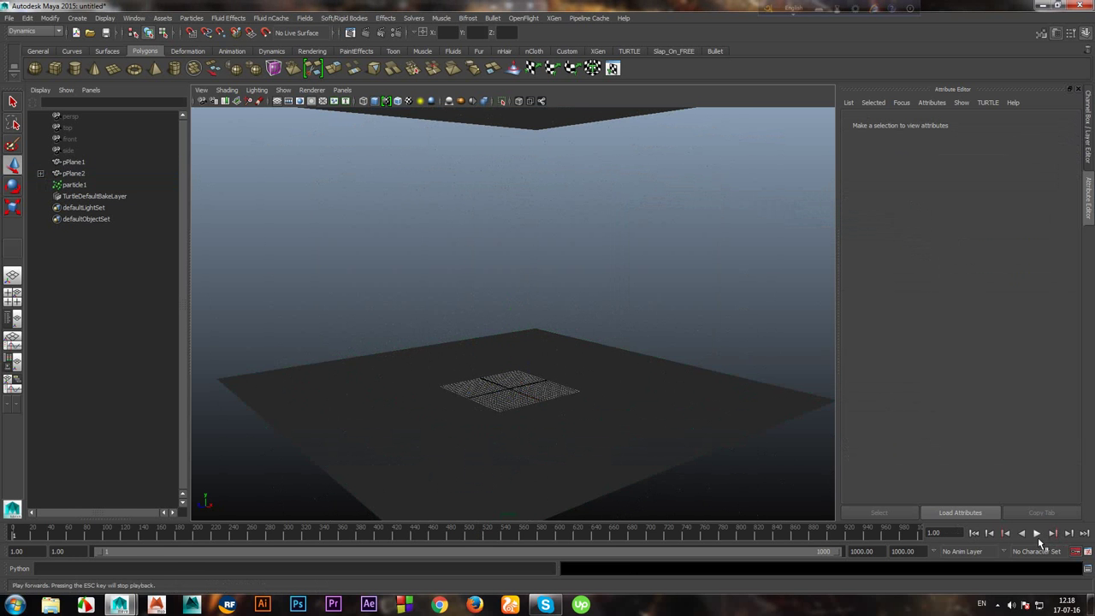
click(1037, 532)
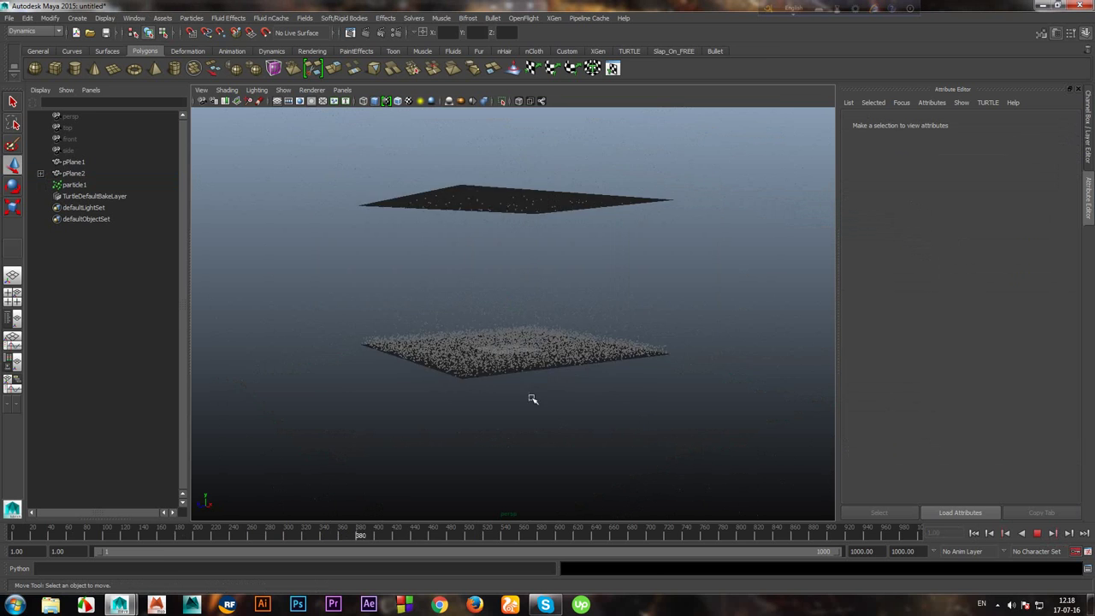
click(1037, 533)
mouse_move(574, 403)
alt+mouse_down()
mouse_move(592, 401)
mouse_move(570, 408)
alt+mouse_up()
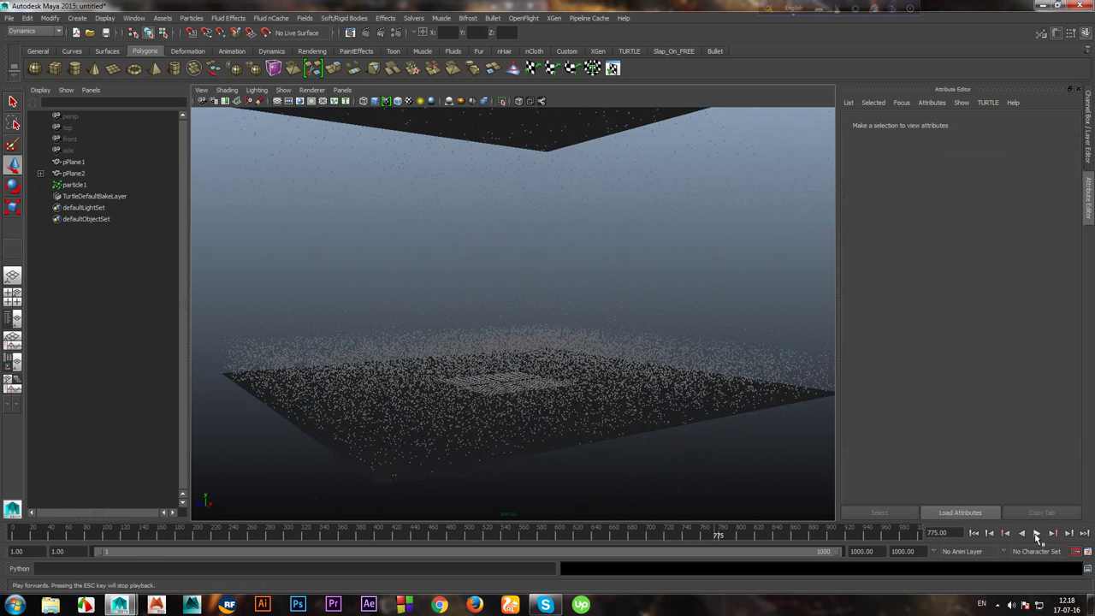
key(ctrl+z)
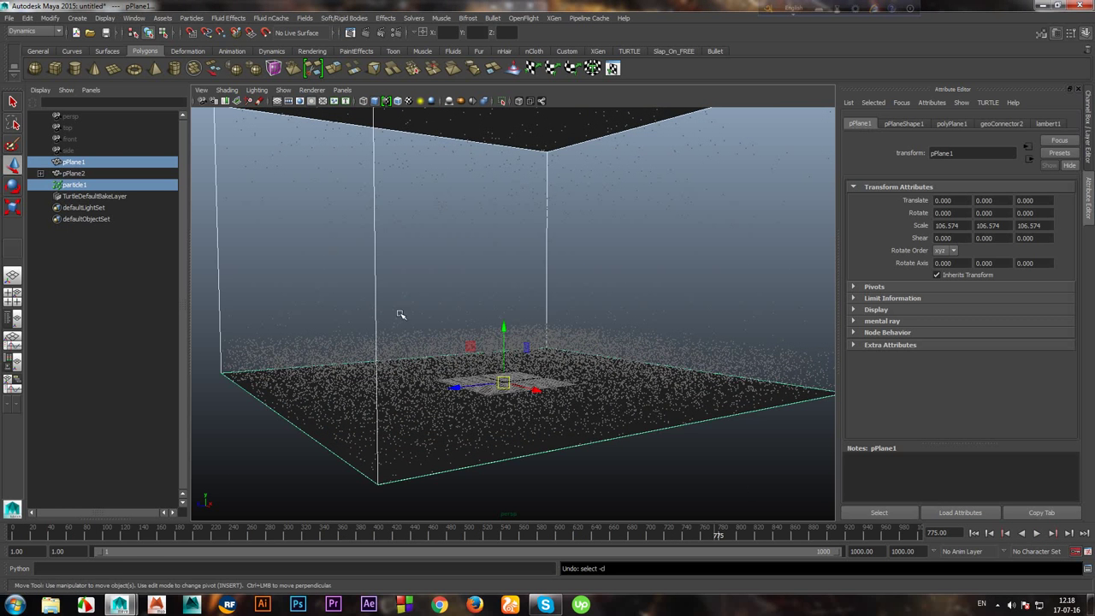
Add another Make Collide on pPlane1 with Resilience 0.001, then deselect the plane.
scroll(518, 318, up, 2)
click(192, 18)
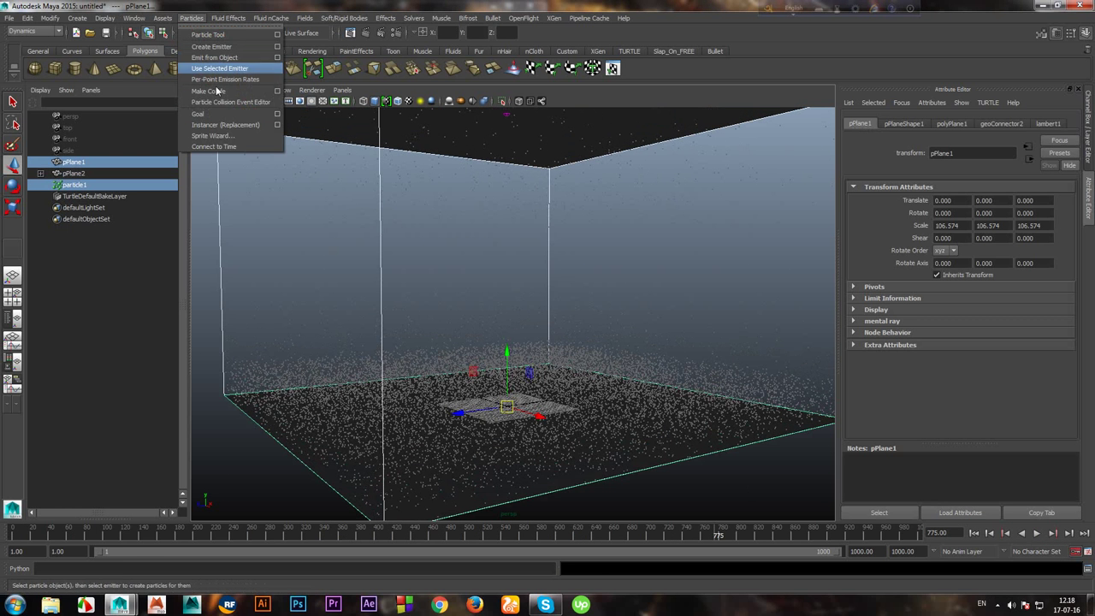
click(276, 91)
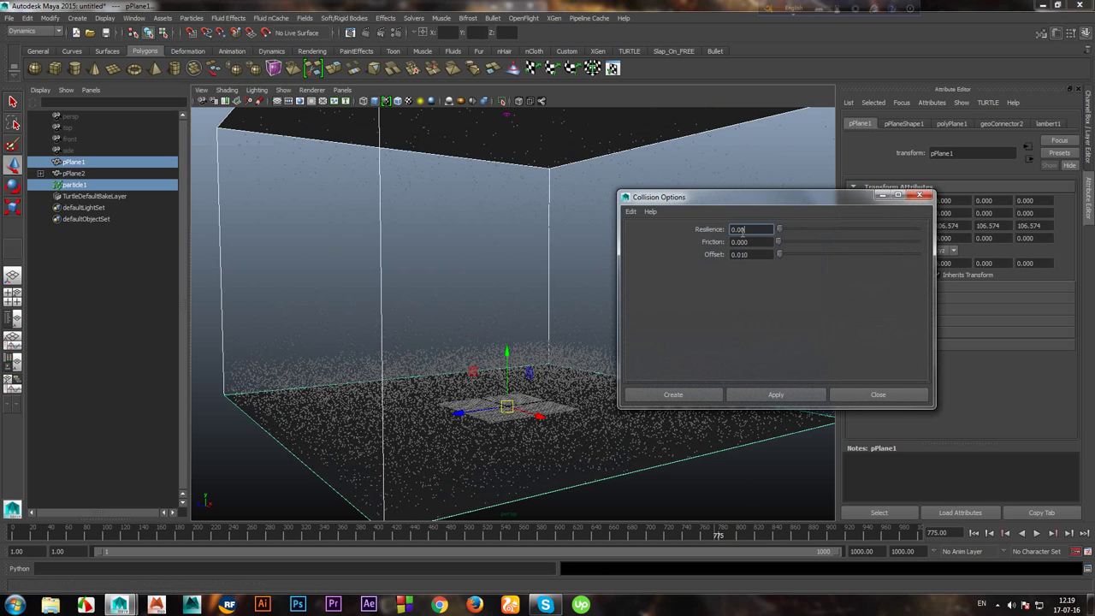
key(Return)
double_click(744, 229)
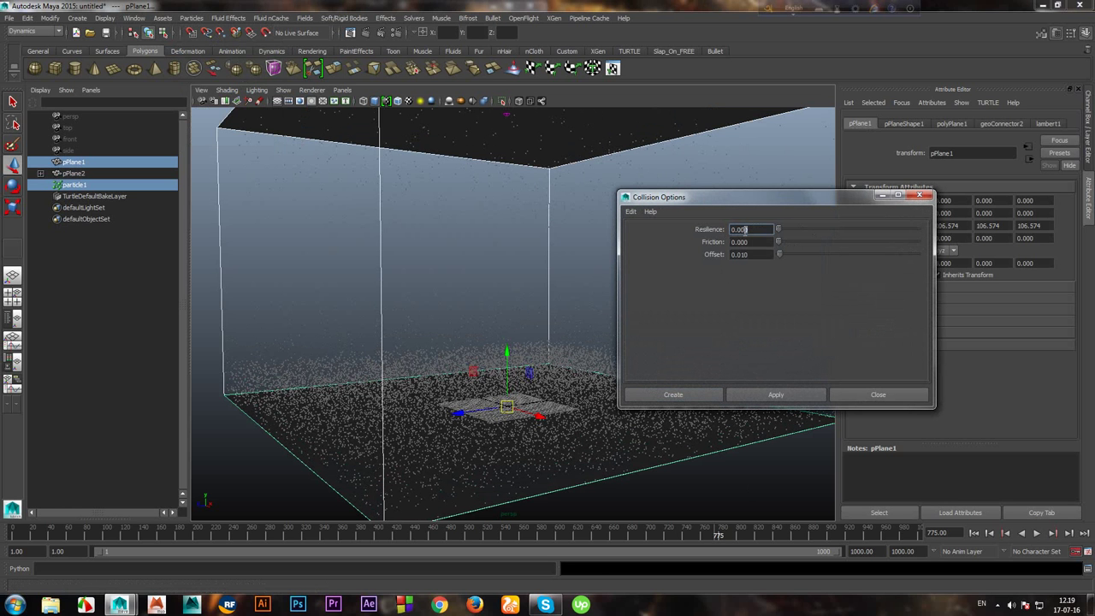
double_click(766, 231)
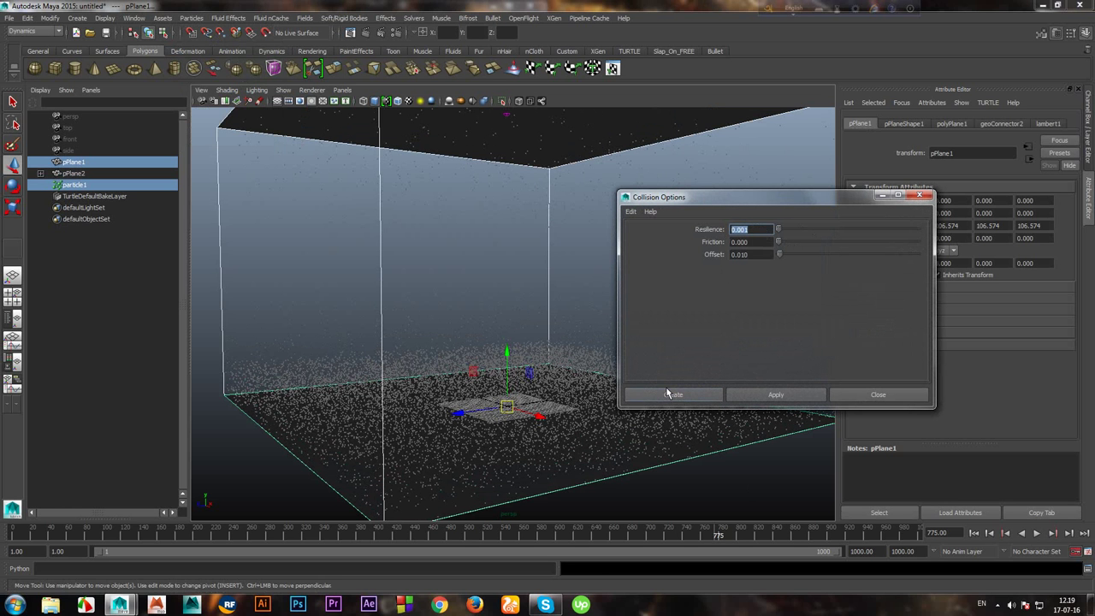
click(630, 395)
click(762, 476)
Rewind and replay the simulation to about frame 241, then select particle1.
click(975, 534)
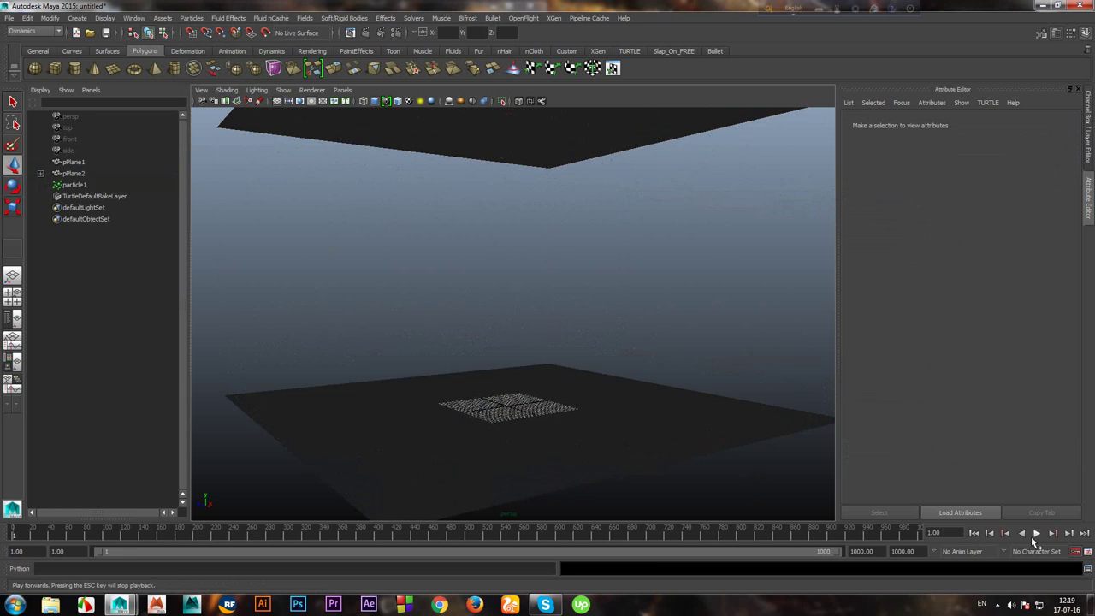
click(1033, 534)
mouse_move(727, 413)
alt+mouse_down()
mouse_move(648, 415)
mouse_move(648, 403)
mouse_move(648, 420)
mouse_move(622, 430)
mouse_move(653, 434)
alt+mouse_up()
key(Escape)
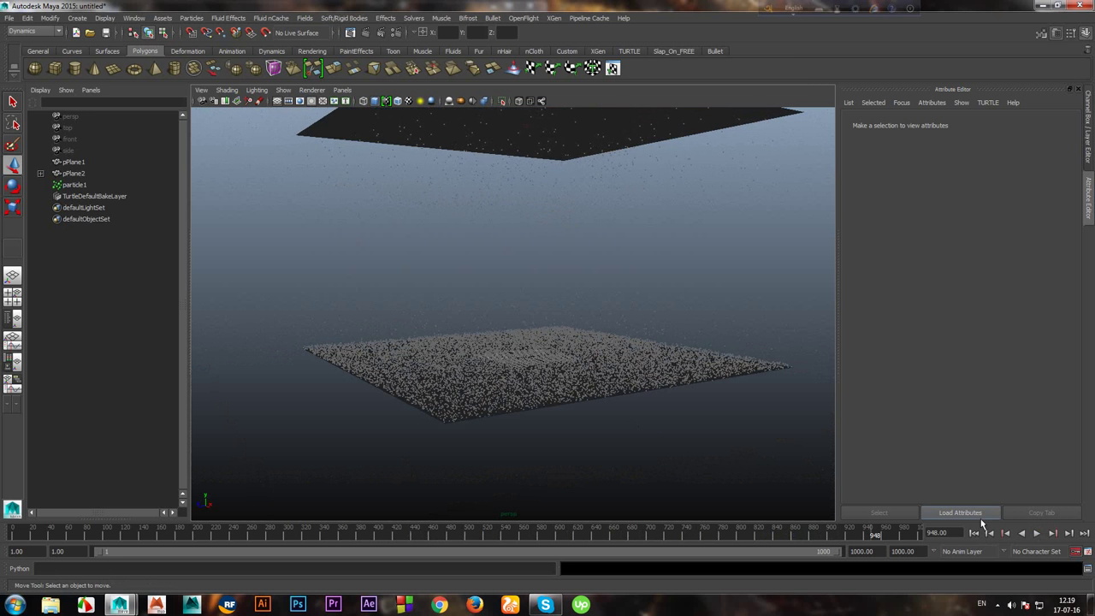
click(973, 533)
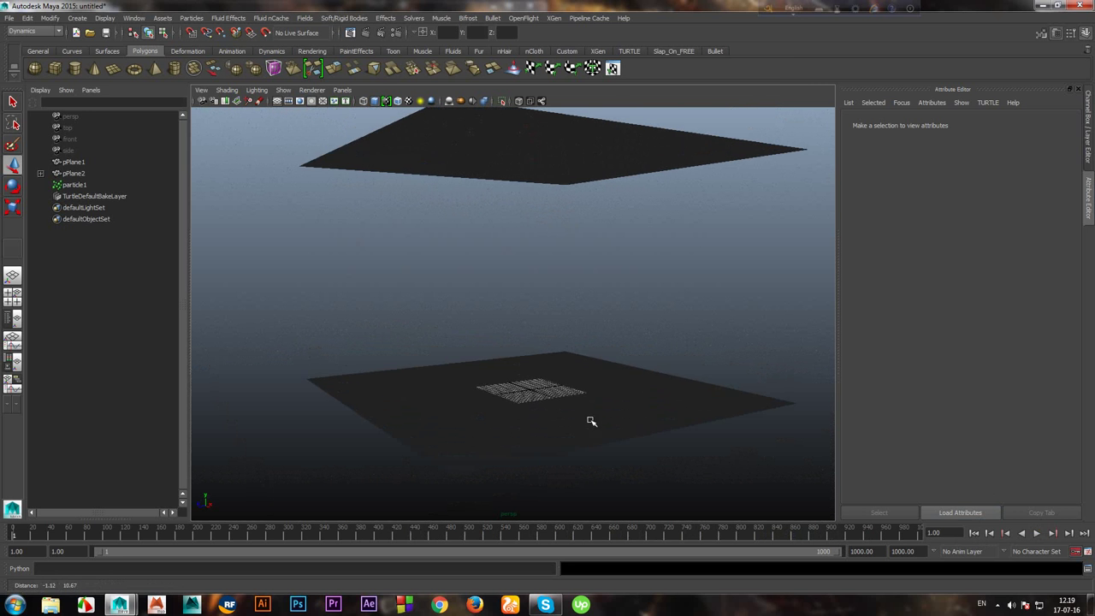
click(1036, 533)
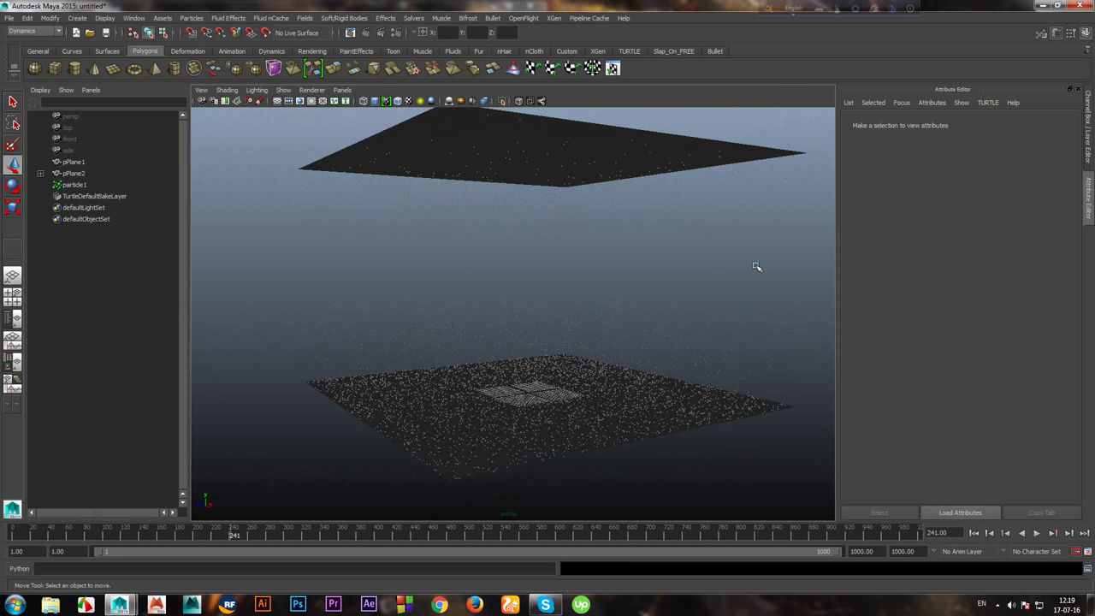
drag(756, 267, 379, 299)
mouse_move(379, 299)
alt+middle_down()
mouse_move(422, 345)
mouse_move(578, 346)
alt+middle_up()
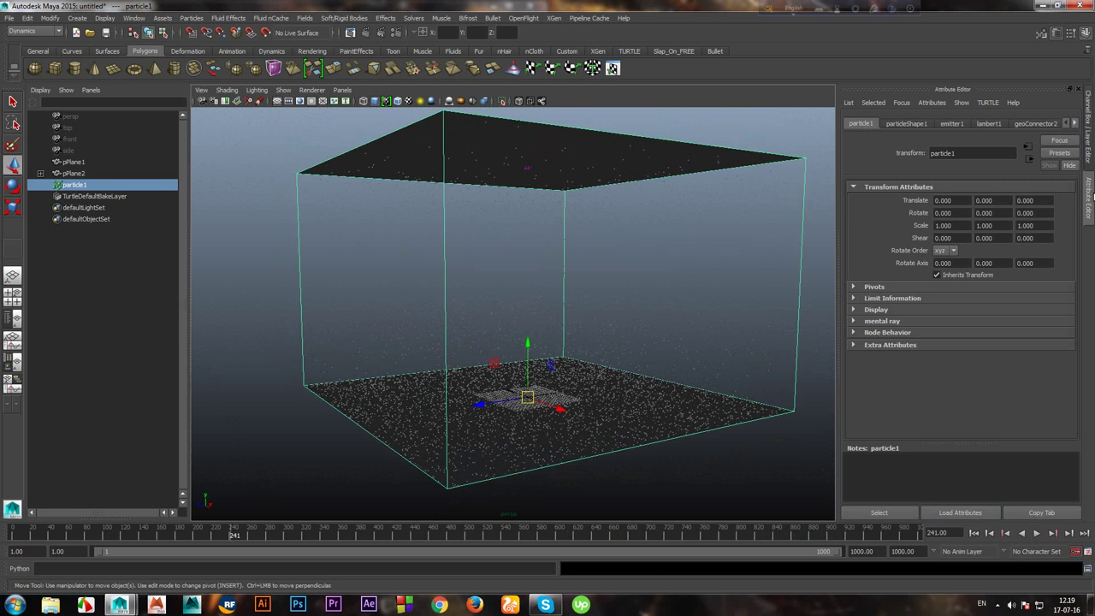
Zoom the viewport in and out, then undo a stray click in the scene.
scroll(514, 342, up, 3)
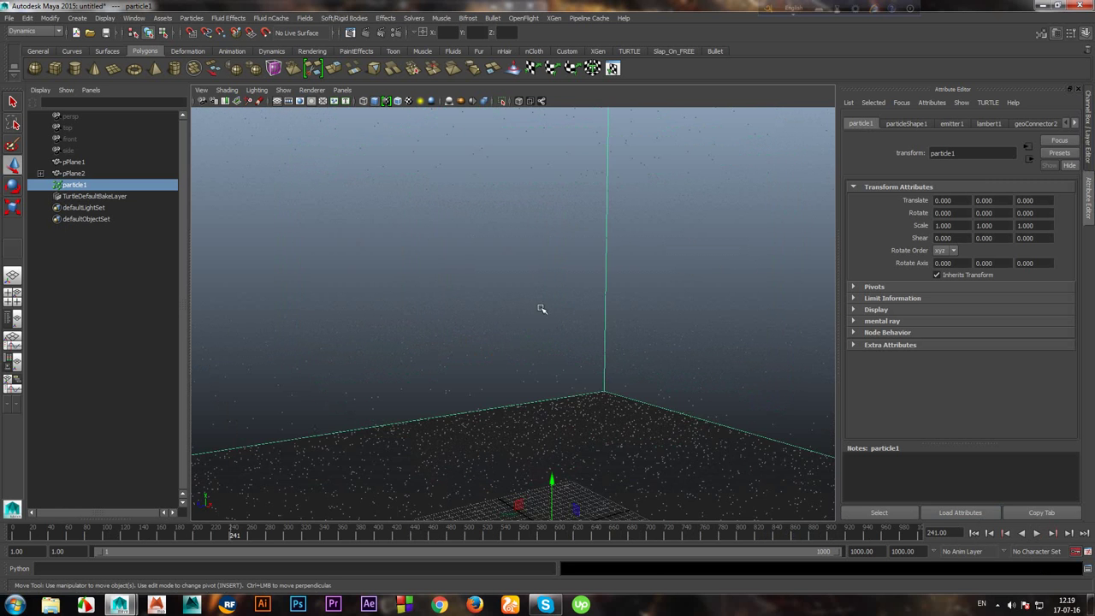
scroll(539, 274, down, 1)
scroll(541, 342, up, 1)
scroll(573, 409, down, 2)
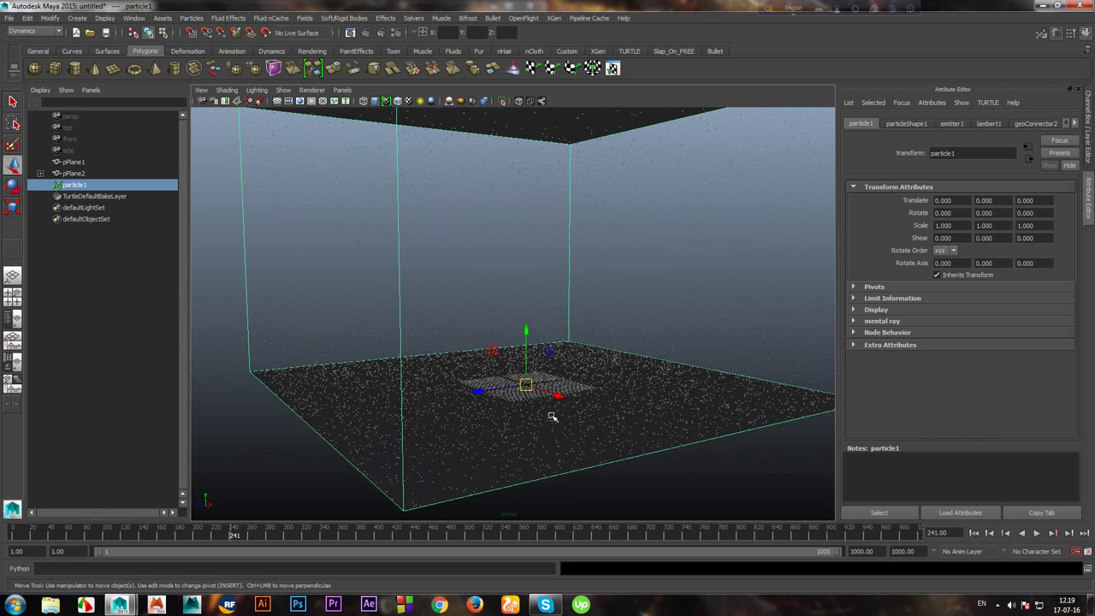
scroll(522, 325, up, 1)
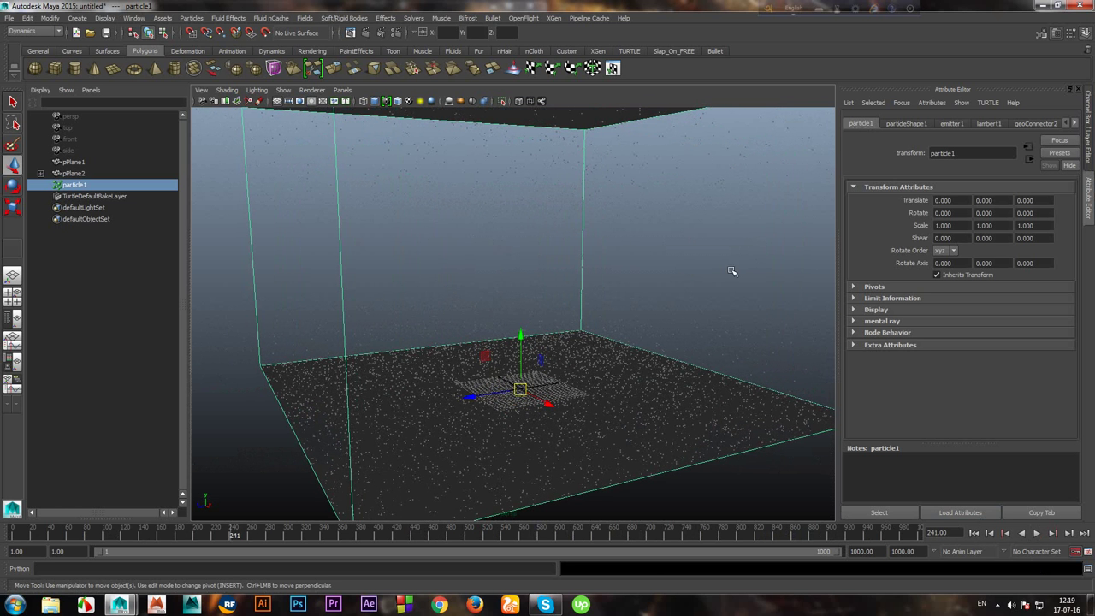
click(653, 225)
key(ctrl+z)
Show particleShape1's Render Attributes and open its Particle Render Type list, currently Points.
click(918, 125)
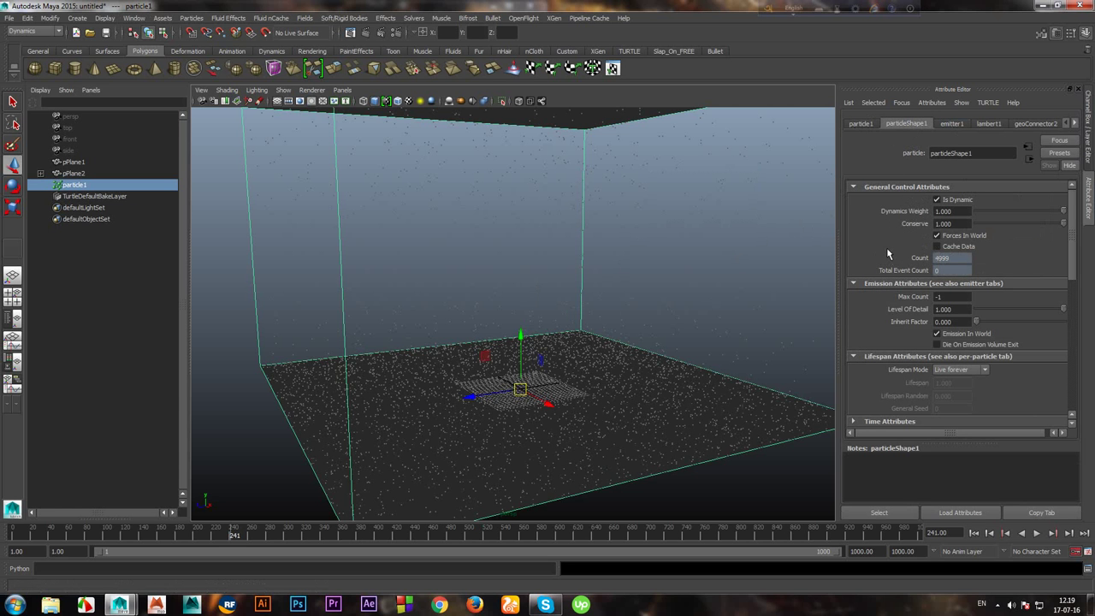
scroll(888, 254, down, 2)
scroll(887, 254, down, 1)
scroll(887, 254, down, 1)
scroll(887, 254, down, 1)
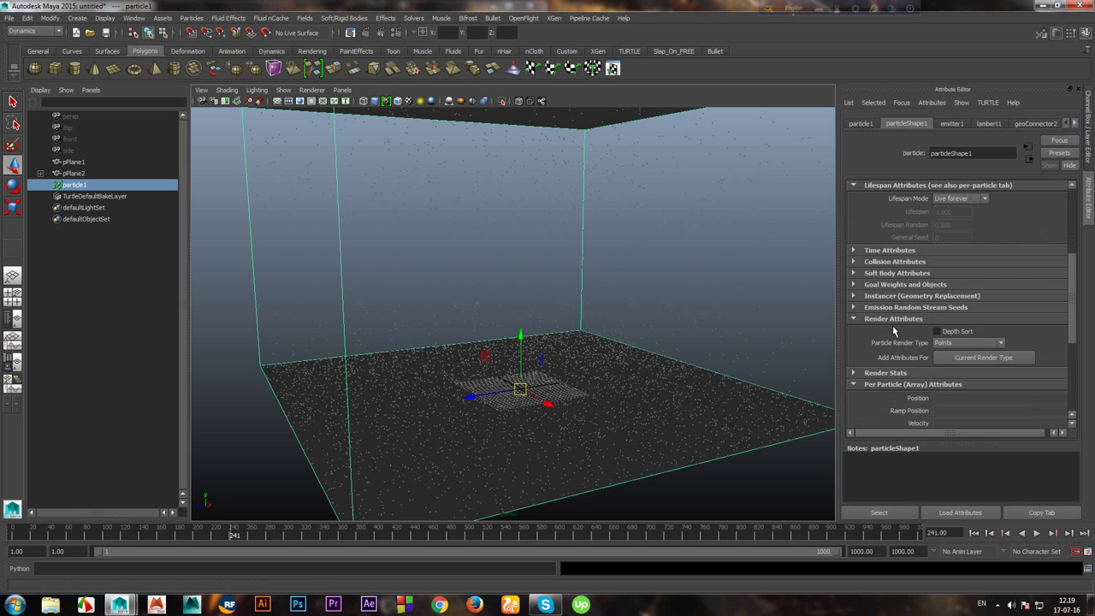
scroll(892, 325, down, 1)
click(1001, 308)
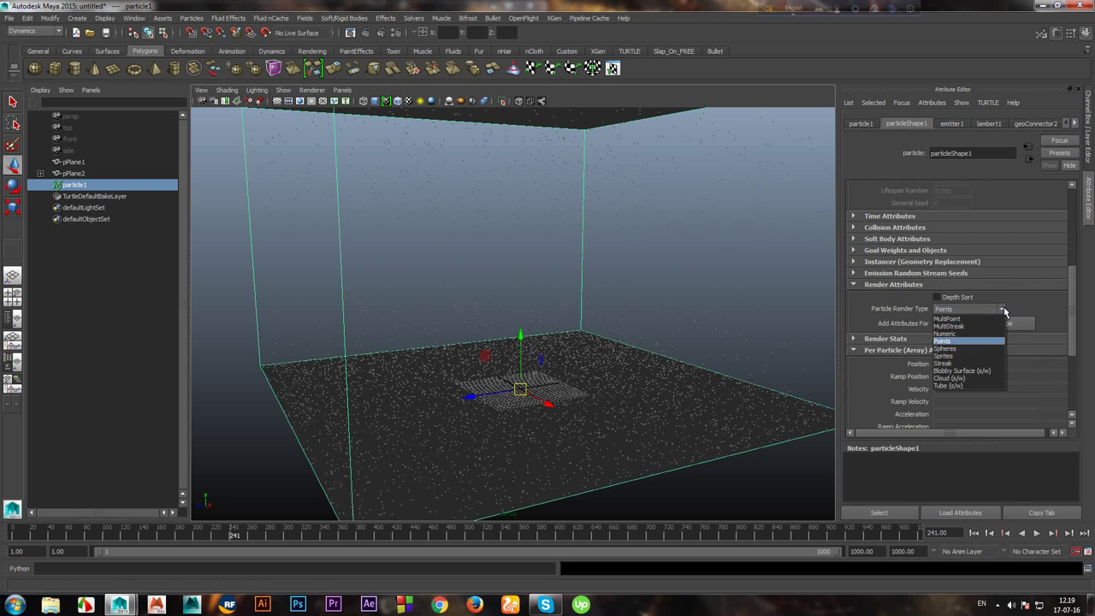
Switch the particle render type to Streak and preview the falling streaks from a lower angle.
click(971, 363)
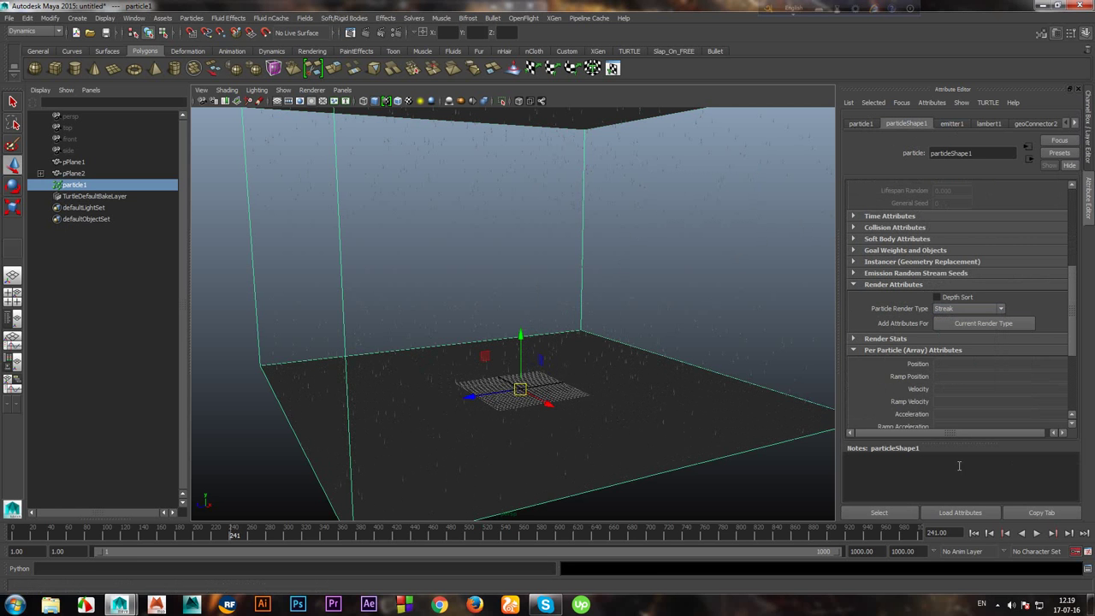
click(973, 533)
click(1037, 533)
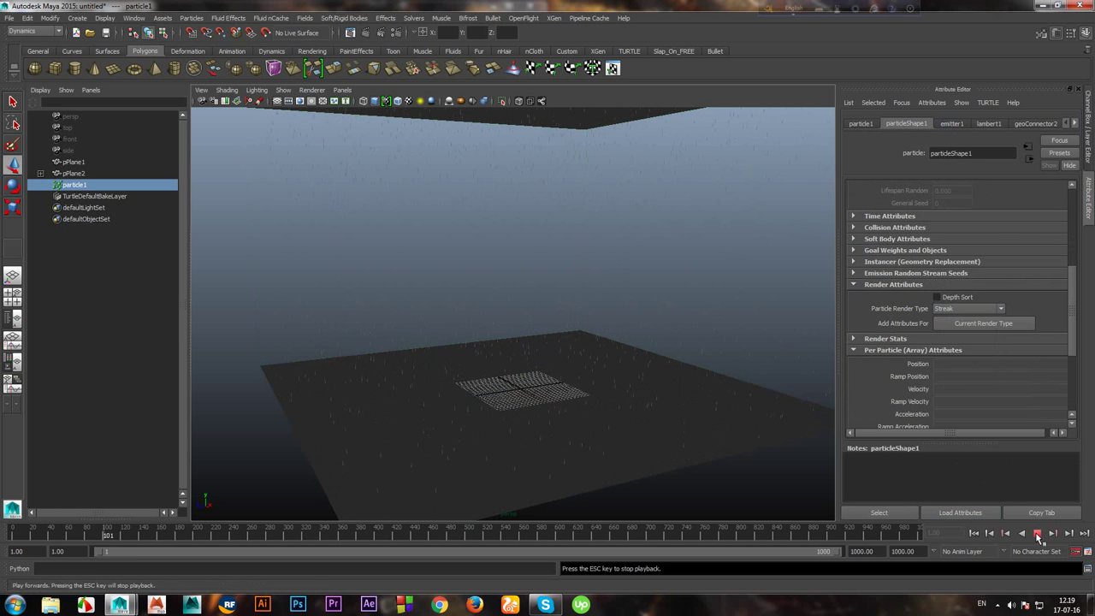
mouse_move(631, 379)
alt+mouse_down()
mouse_move(655, 265)
mouse_move(653, 308)
alt+mouse_up()
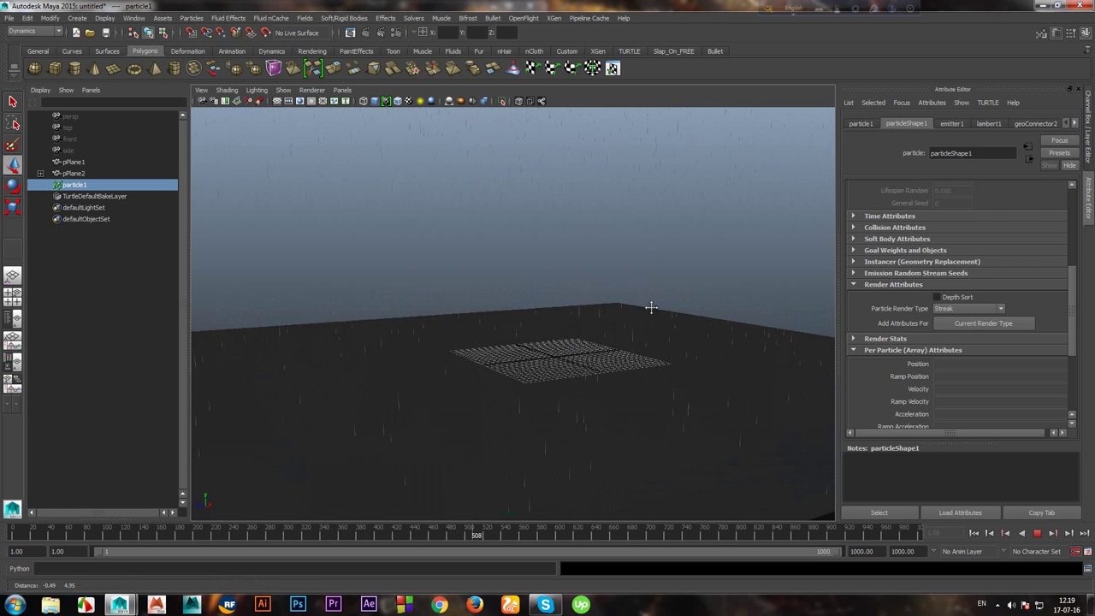
click(1038, 533)
alt+drag(586, 360, 592, 354)
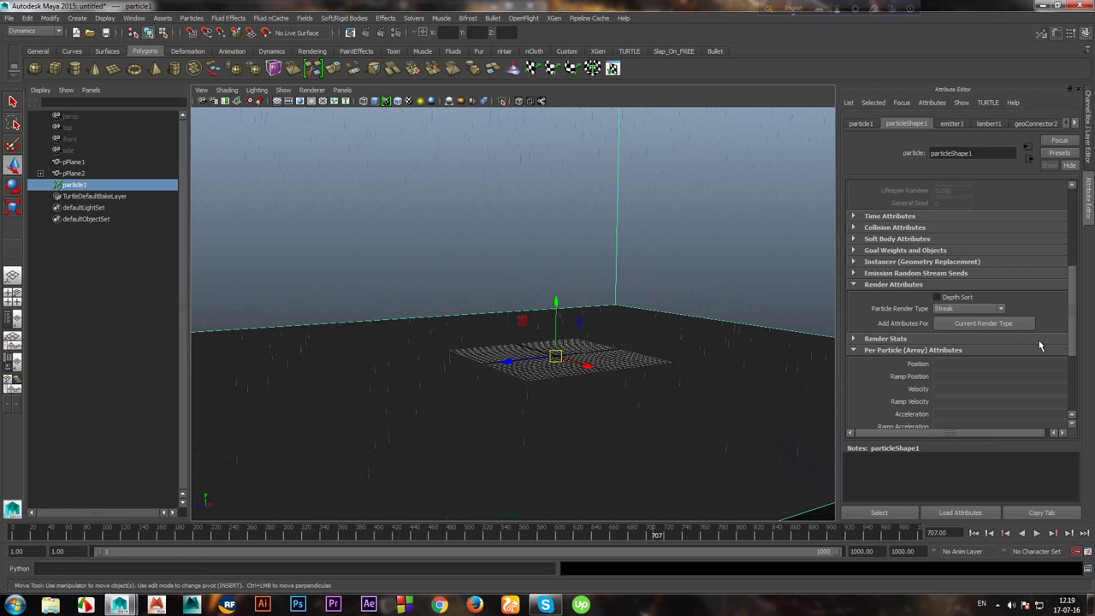
Add the streak render attributes and set Tail Size to 0.800.
click(998, 324)
scroll(979, 363, down, 1)
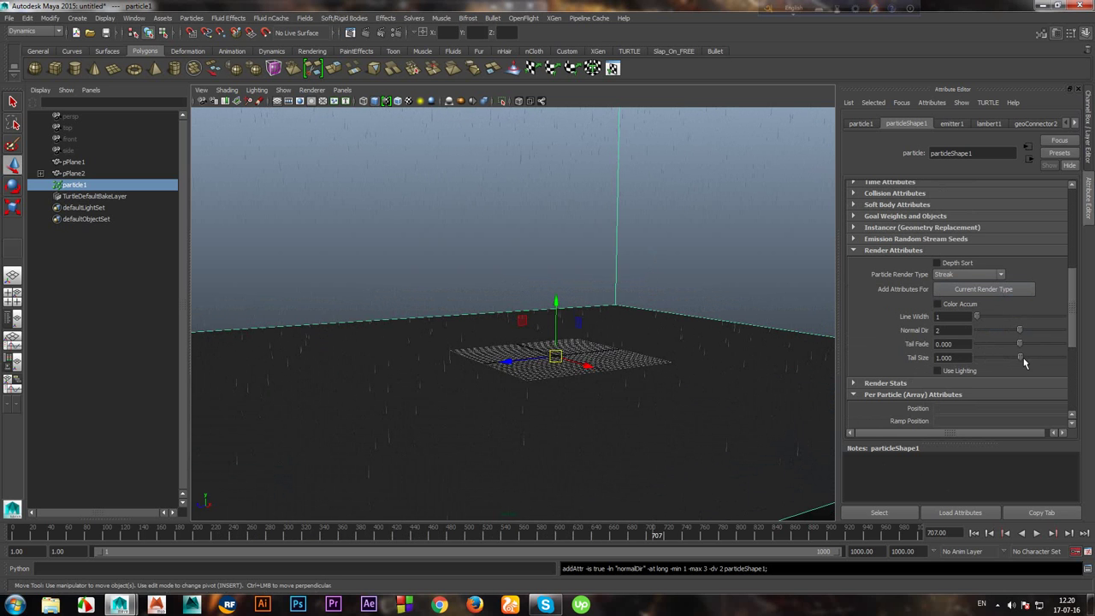
drag(1027, 356, 1022, 358)
key(Return)
Replay the streak rain from the first frame and stop at frame 191.
scroll(685, 359, down, 3)
scroll(693, 355, down, 3)
scroll(672, 368, down, 3)
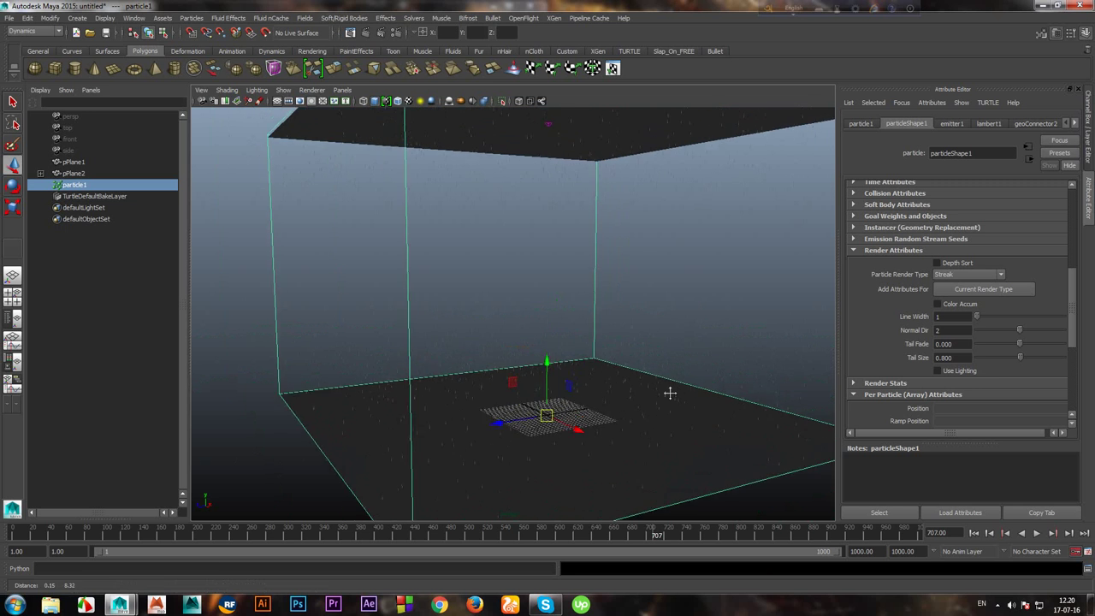
click(974, 532)
click(1037, 532)
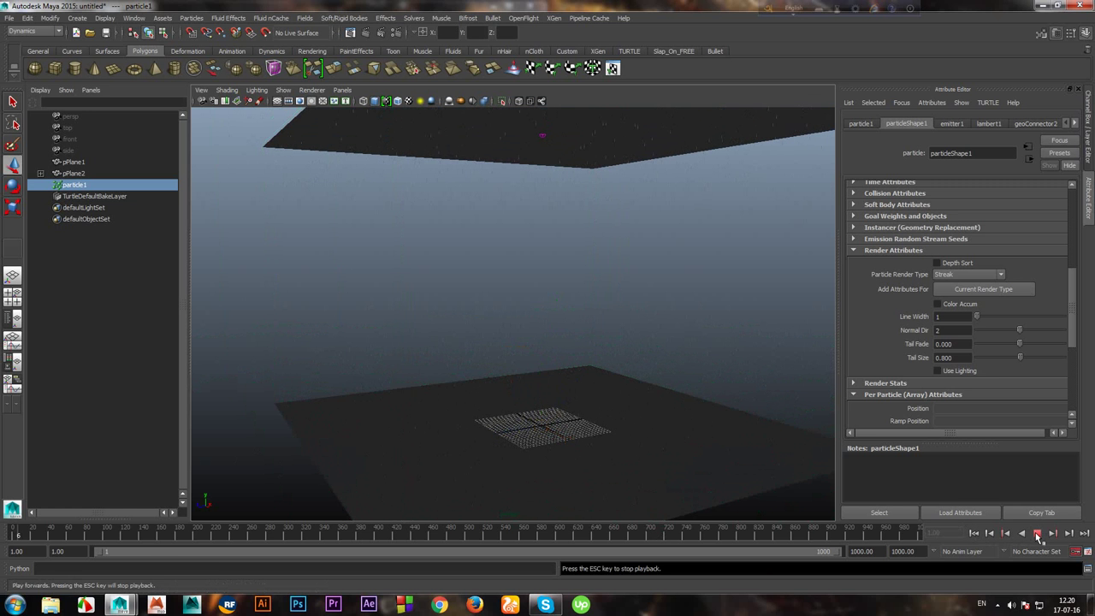
click(1036, 531)
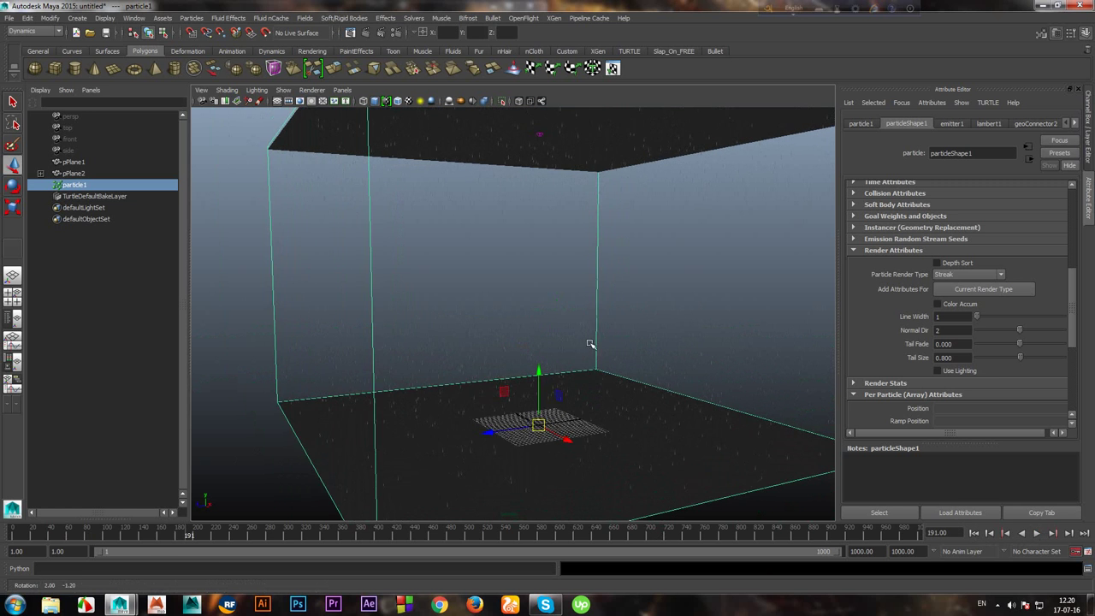
Orbit, pan and pull back the perspective view to see the whole room.
scroll(704, 350, down, 2)
mouse_move(613, 311)
alt+mouse_down()
mouse_move(570, 337)
mouse_move(596, 325)
mouse_move(536, 274)
alt+mouse_up()
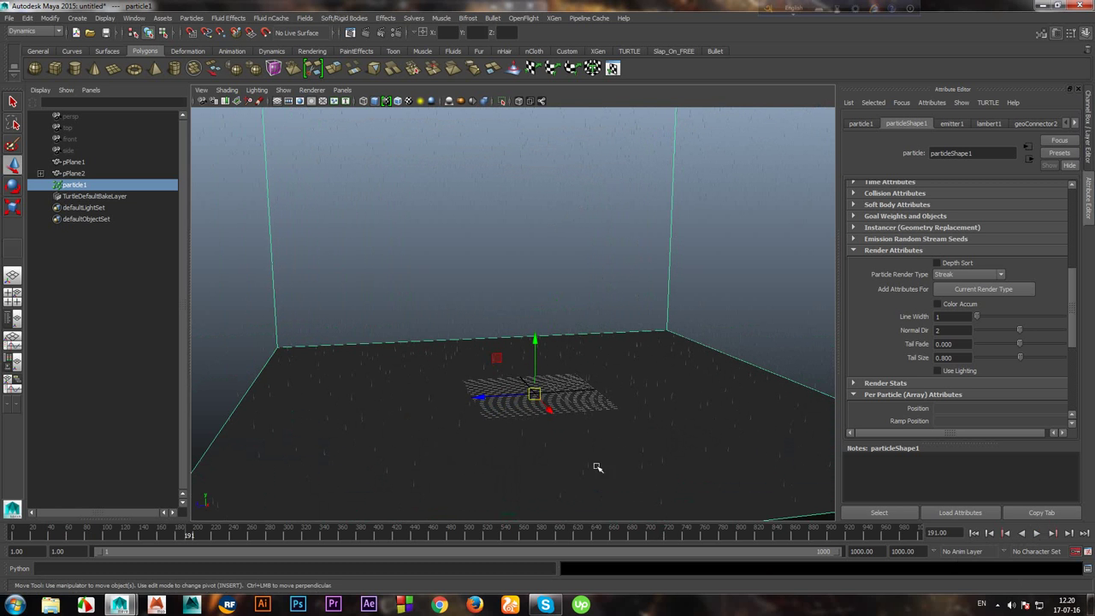
scroll(597, 467, up, 2)
scroll(488, 408, down, 1)
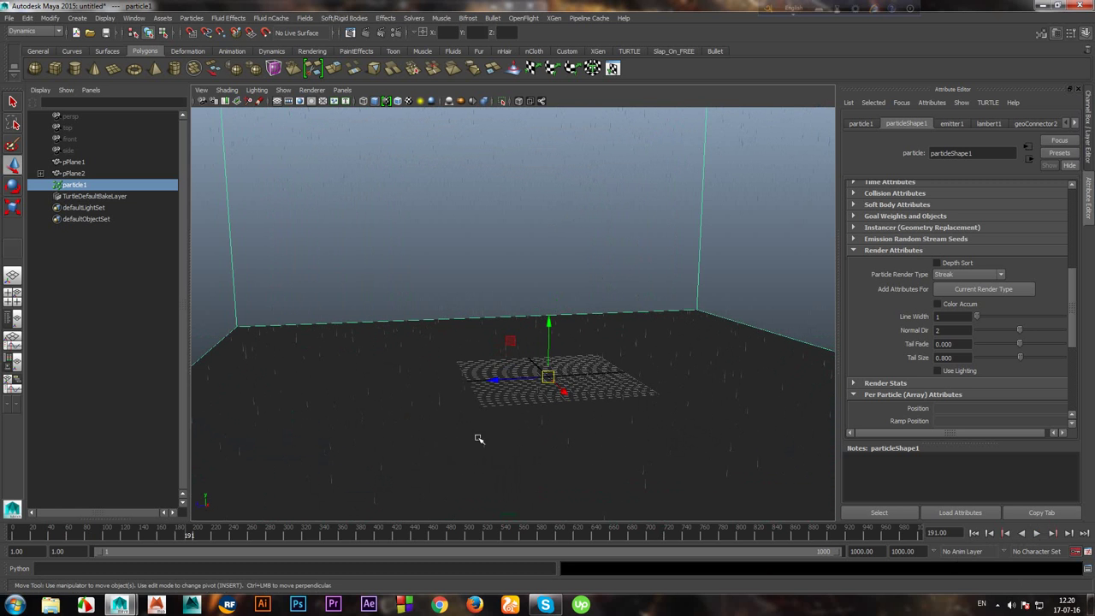
alt+middle_drag(693, 412, 717, 412)
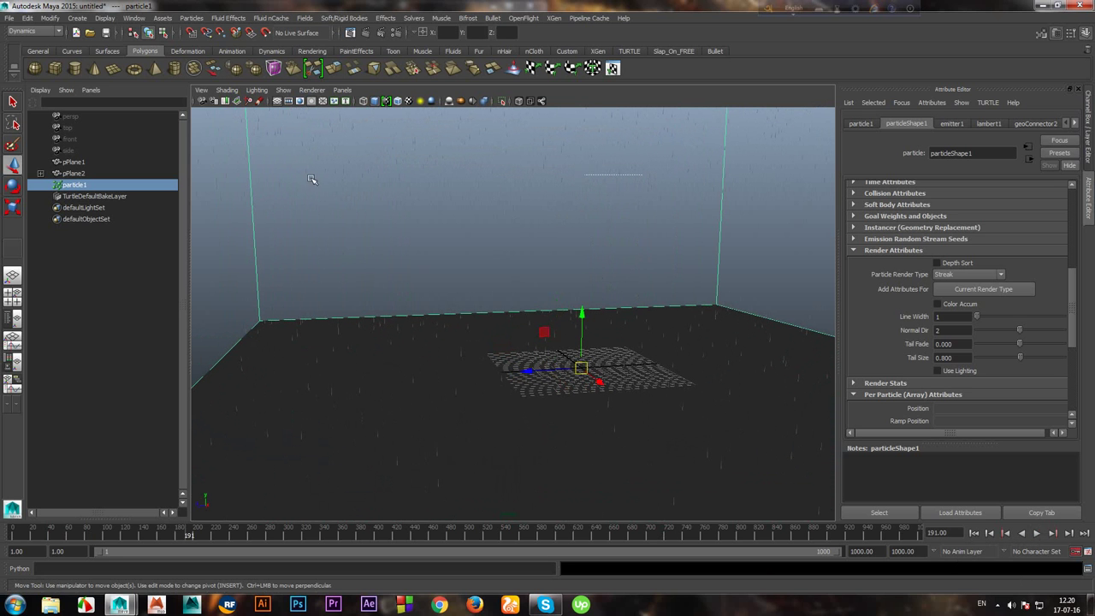
alt+right_drag(626, 222, 484, 332)
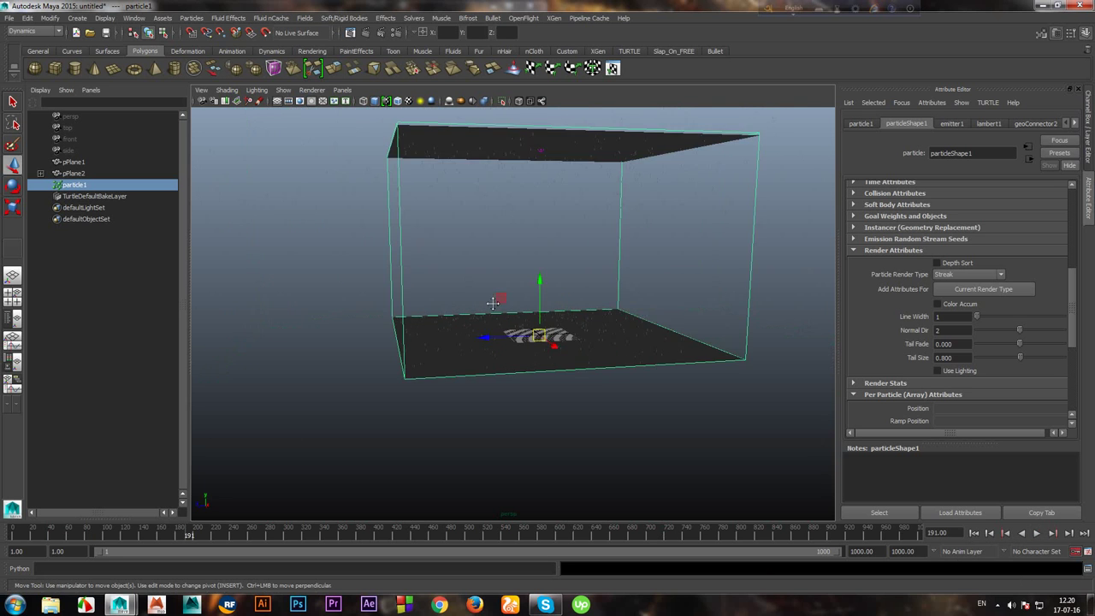
Create split collision event 'a' on particle1 with spread 0.500, generating particle2.
click(191, 18)
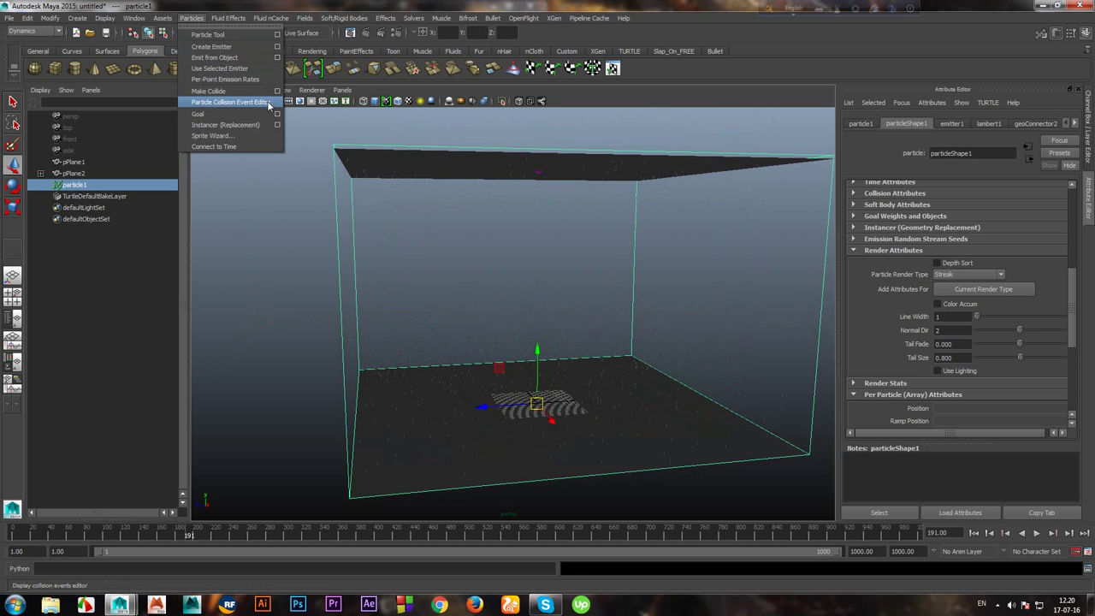
click(229, 102)
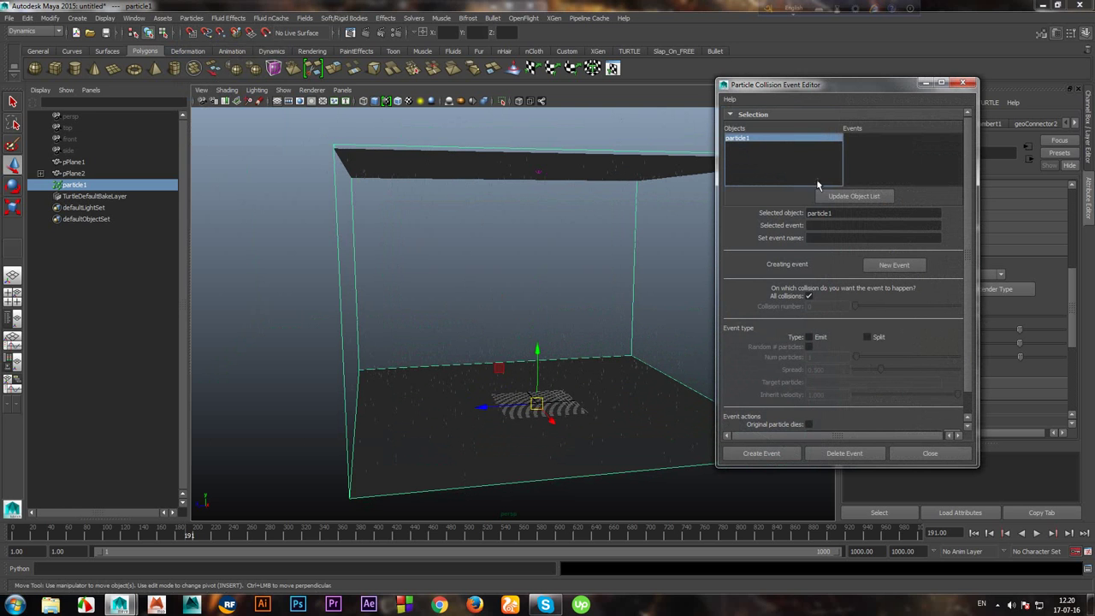
click(830, 238)
text(a)
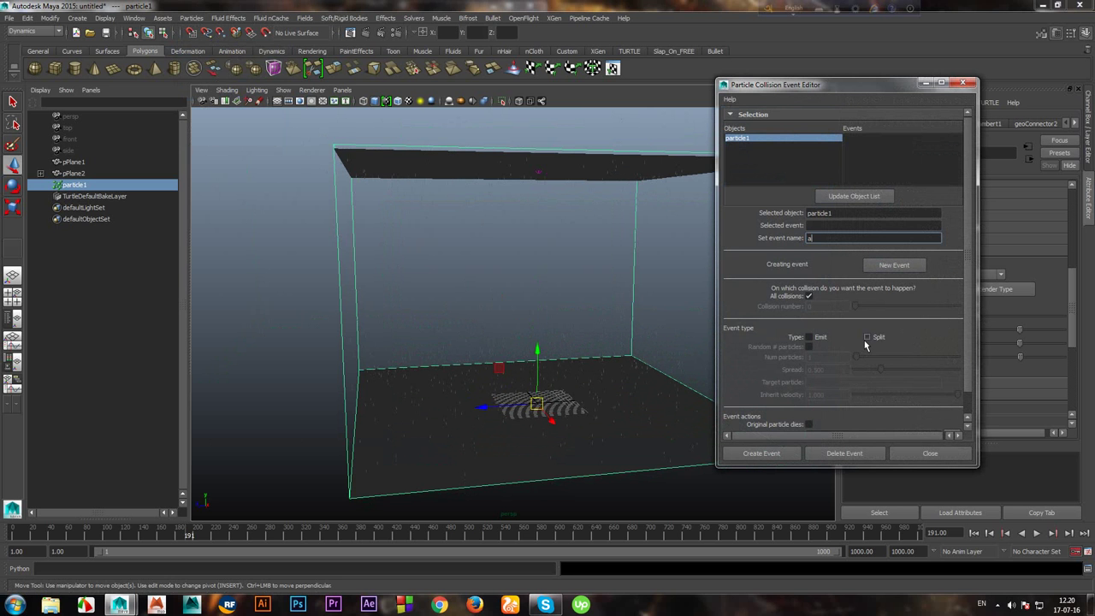
click(866, 339)
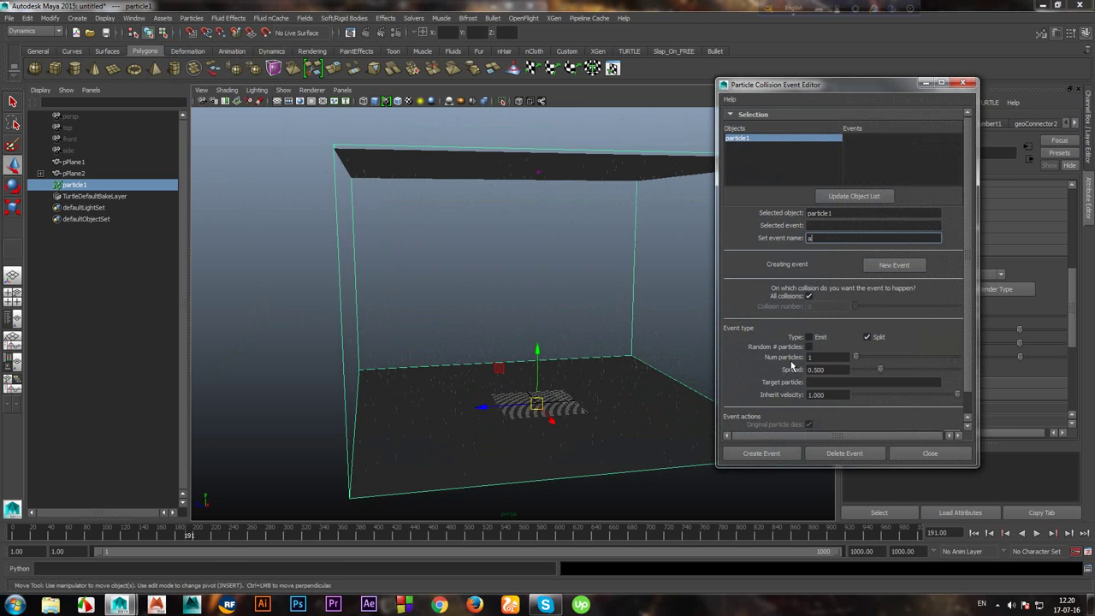
mouse_move(595, 431)
alt+mouse_down()
mouse_move(622, 415)
mouse_move(603, 408)
alt+mouse_up()
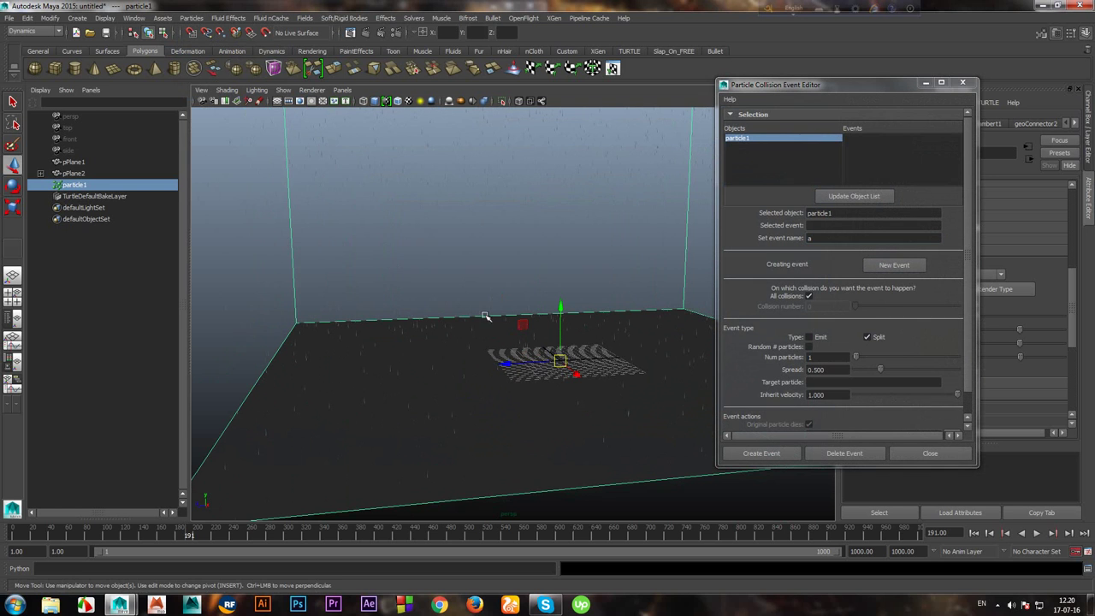
alt+drag(527, 419, 540, 417)
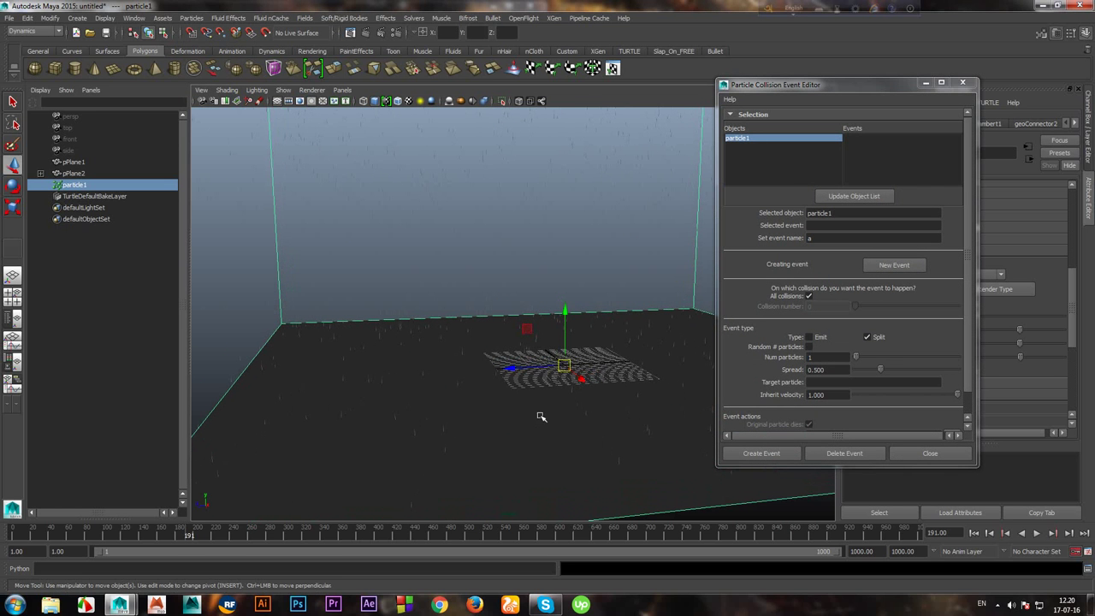
double_click(829, 355)
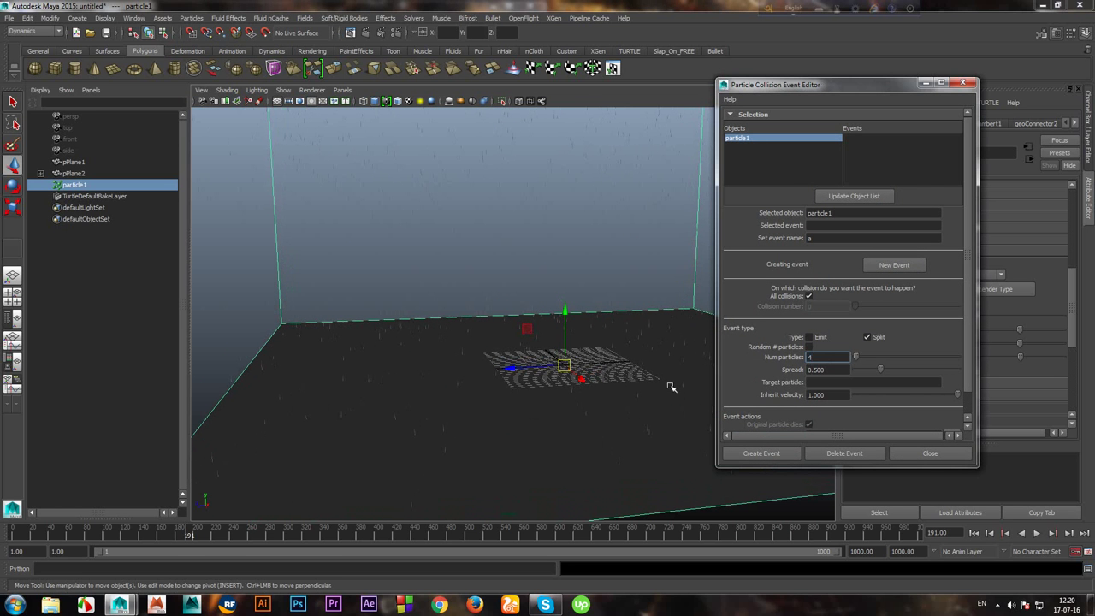
click(775, 453)
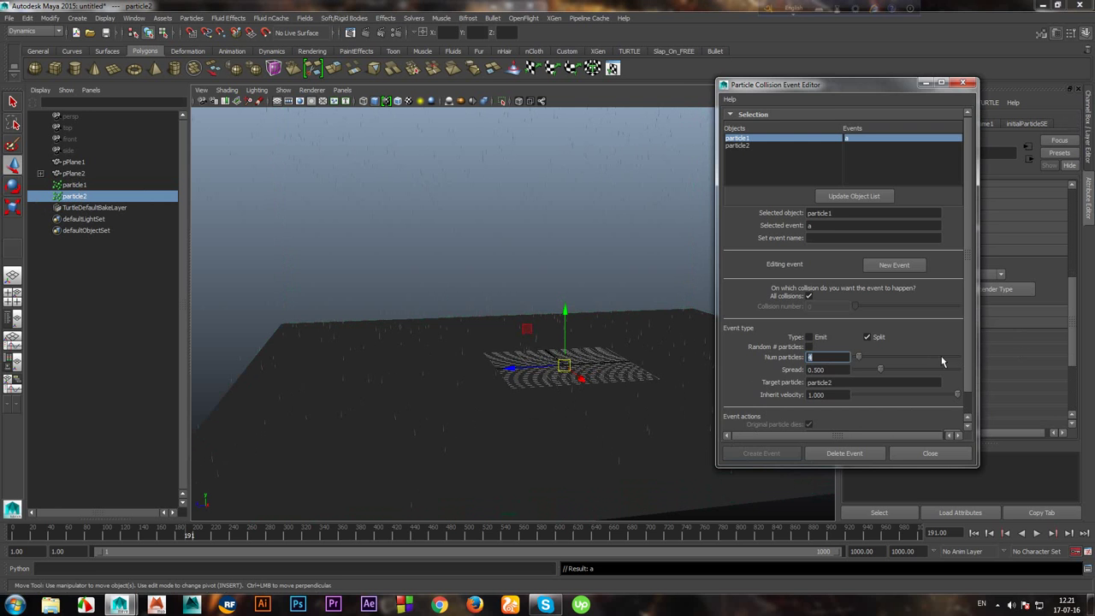
Close the collision event editor and play the simulation once to preview the splashes.
click(930, 452)
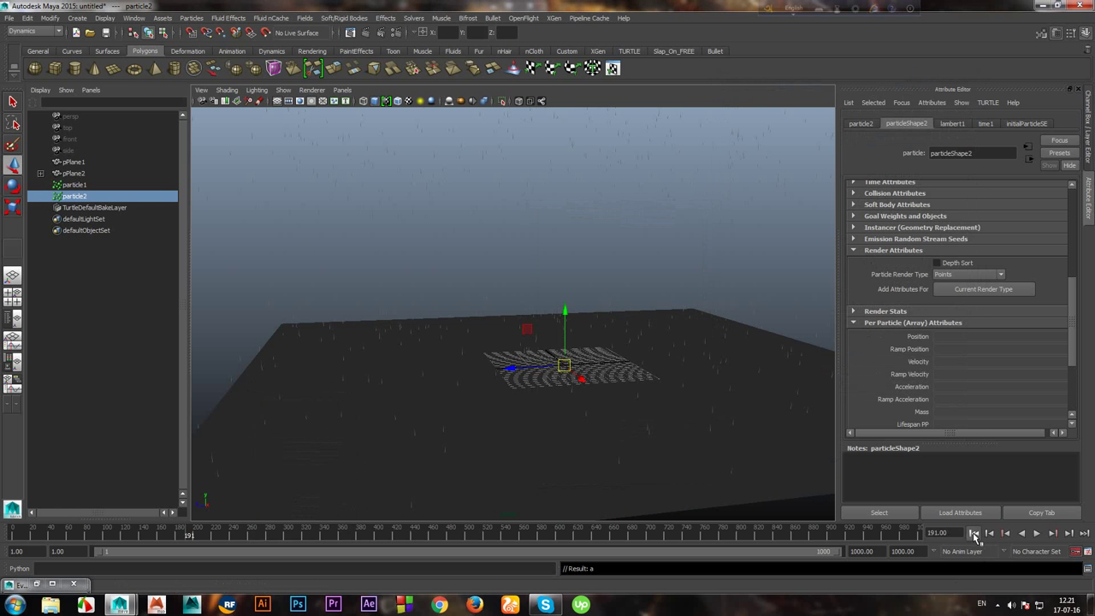
click(974, 533)
click(1037, 533)
scroll(636, 442, up, 2)
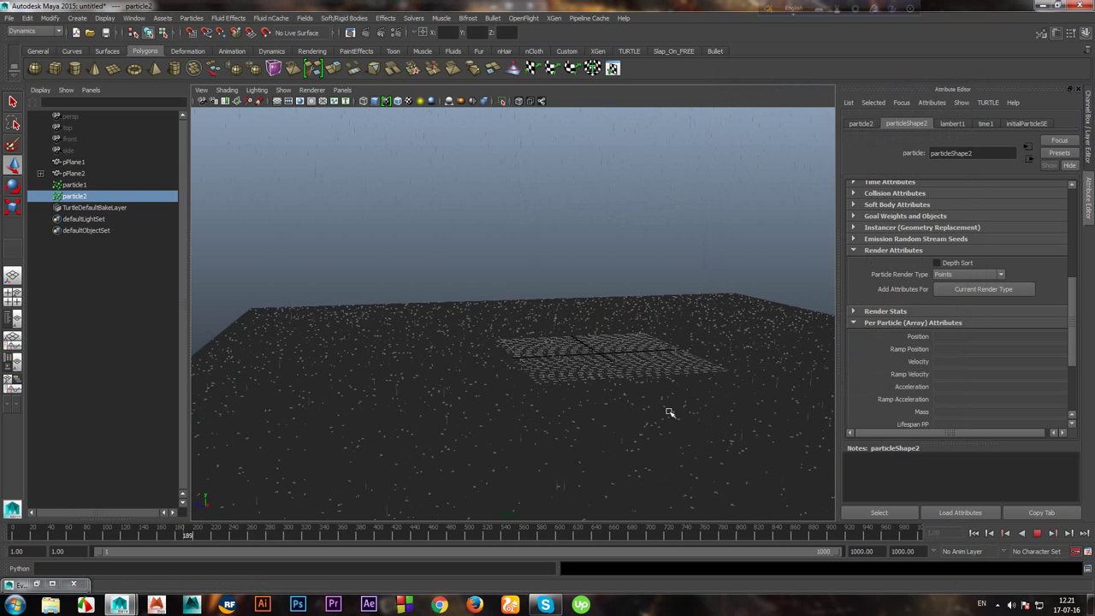
scroll(597, 420, down, 3)
click(1037, 533)
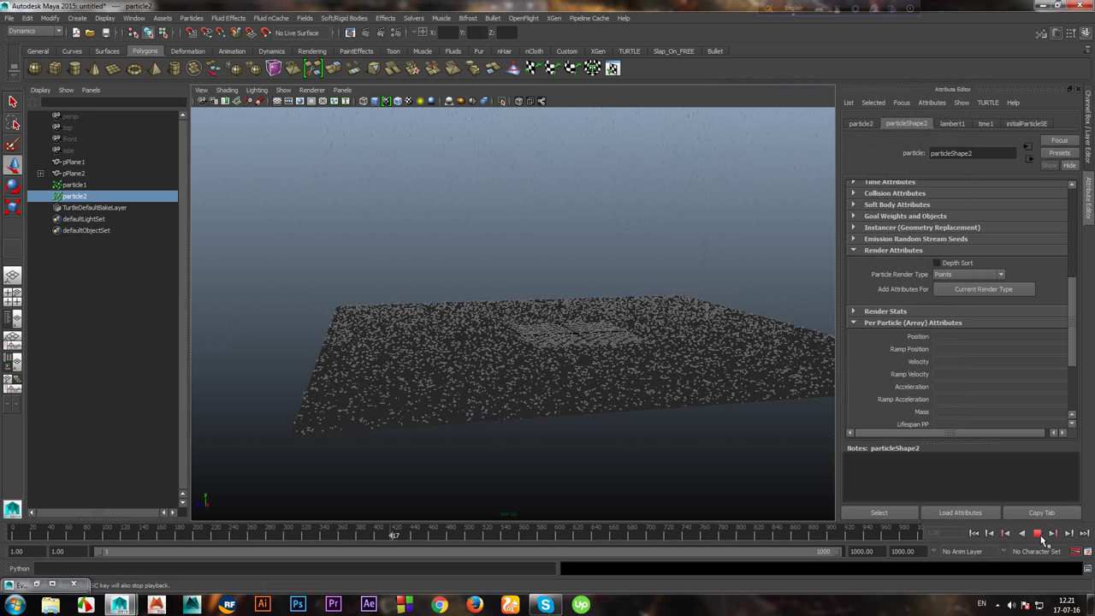
Select particle1 and then particle2 in the Outliner to inspect their attributes.
click(80, 185)
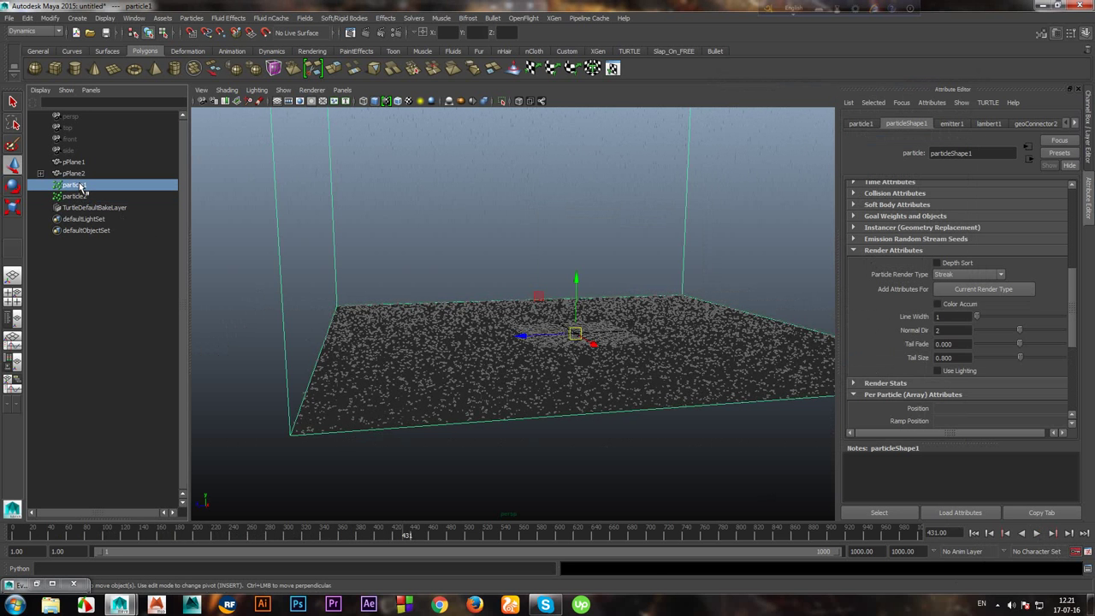
click(74, 197)
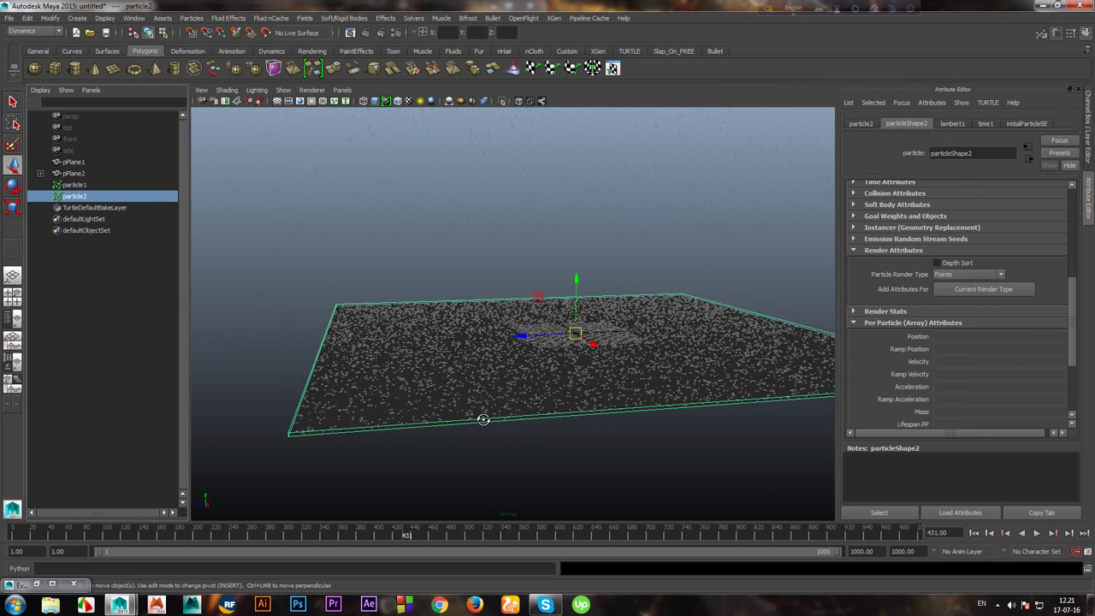
scroll(648, 379, up, 3)
scroll(658, 364, up, 2)
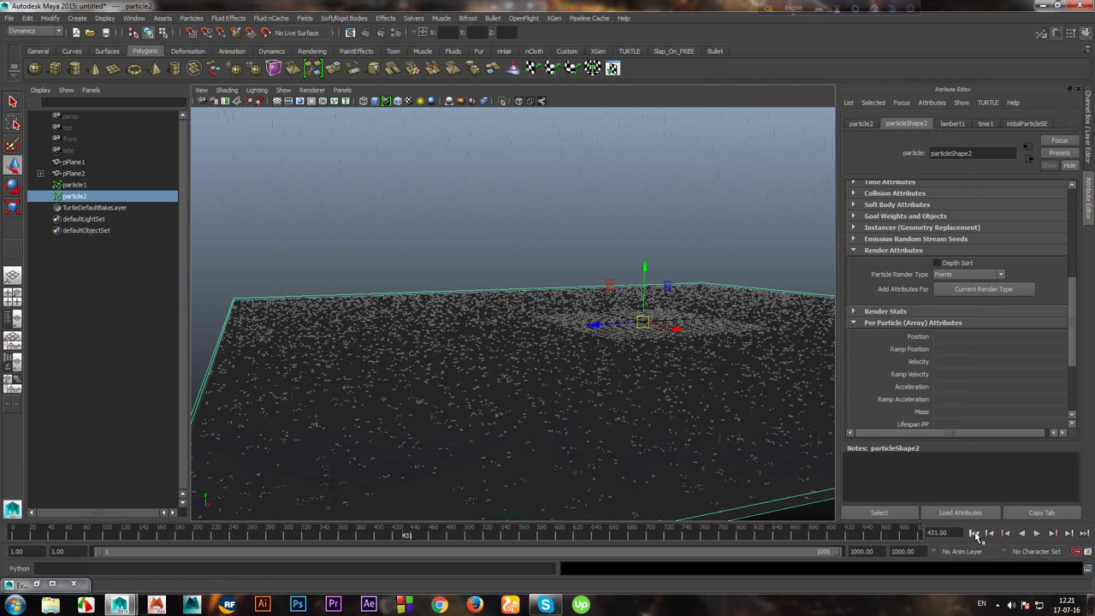
Replay the rain-and-splash simulation twice from the first frame.
click(974, 533)
click(1037, 533)
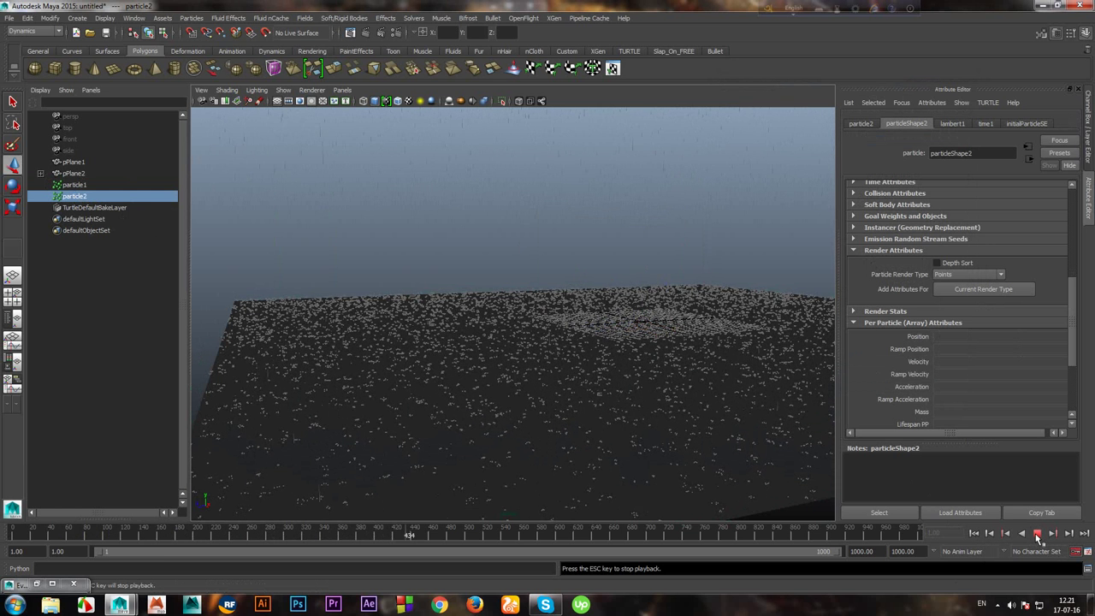
click(1037, 533)
click(973, 533)
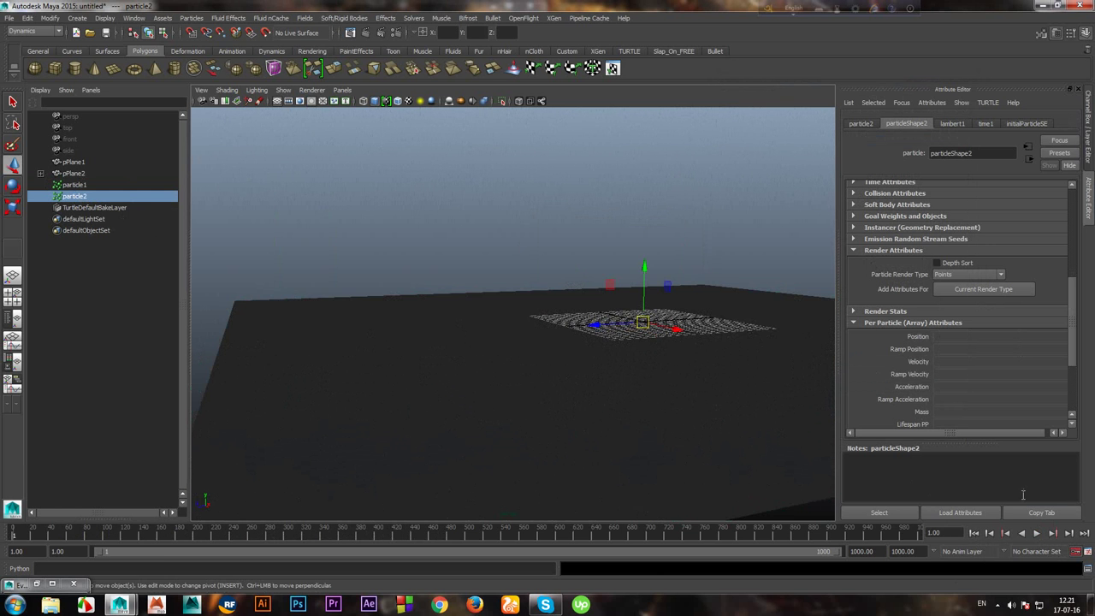
click(1037, 533)
click(1036, 533)
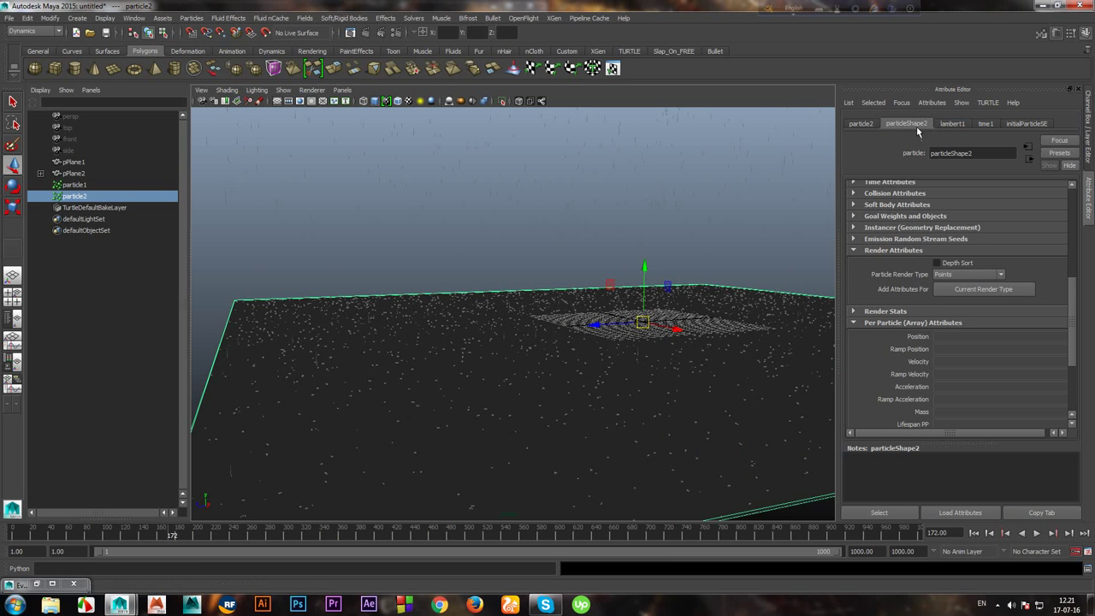
scroll(922, 278, up, 2)
scroll(921, 278, up, 2)
Give particle2 a Random range Lifespan Mode with Lifespan 2, replaying after each change.
click(962, 266)
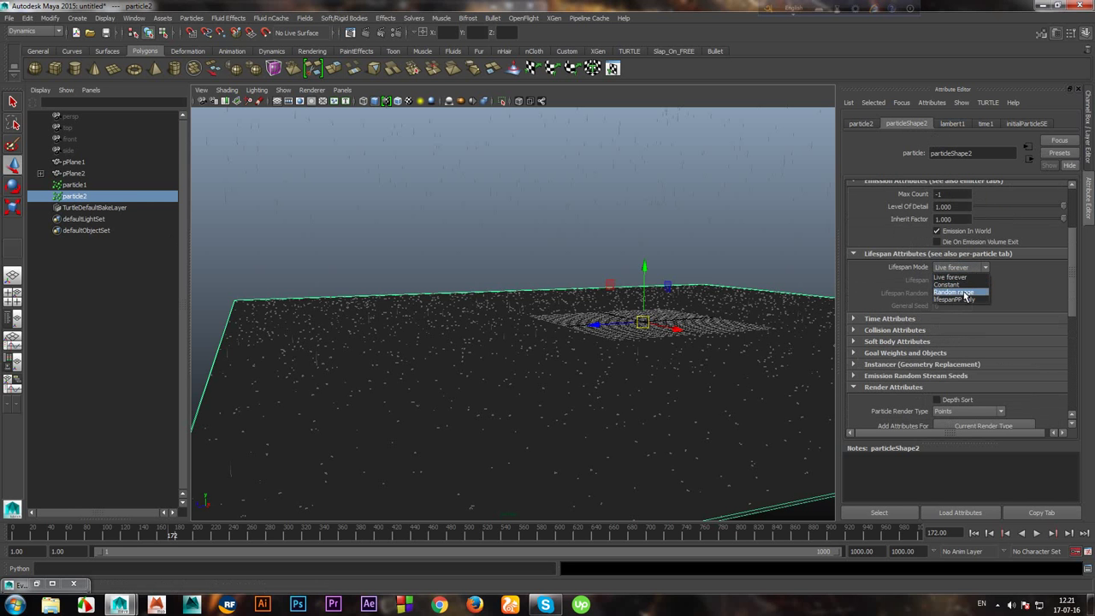
click(965, 295)
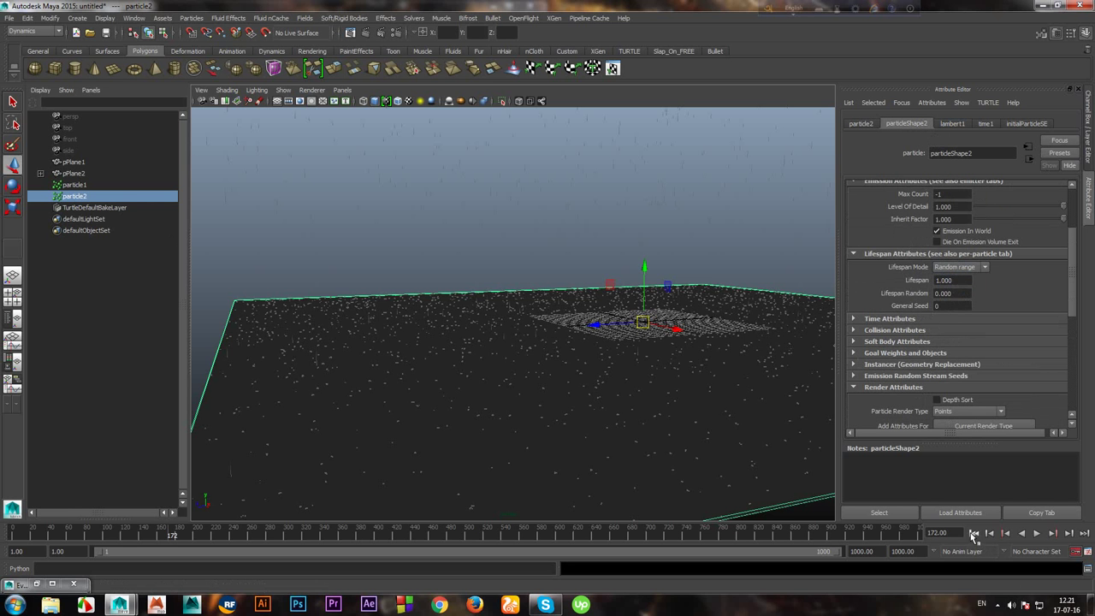
click(974, 533)
click(1036, 533)
click(1037, 533)
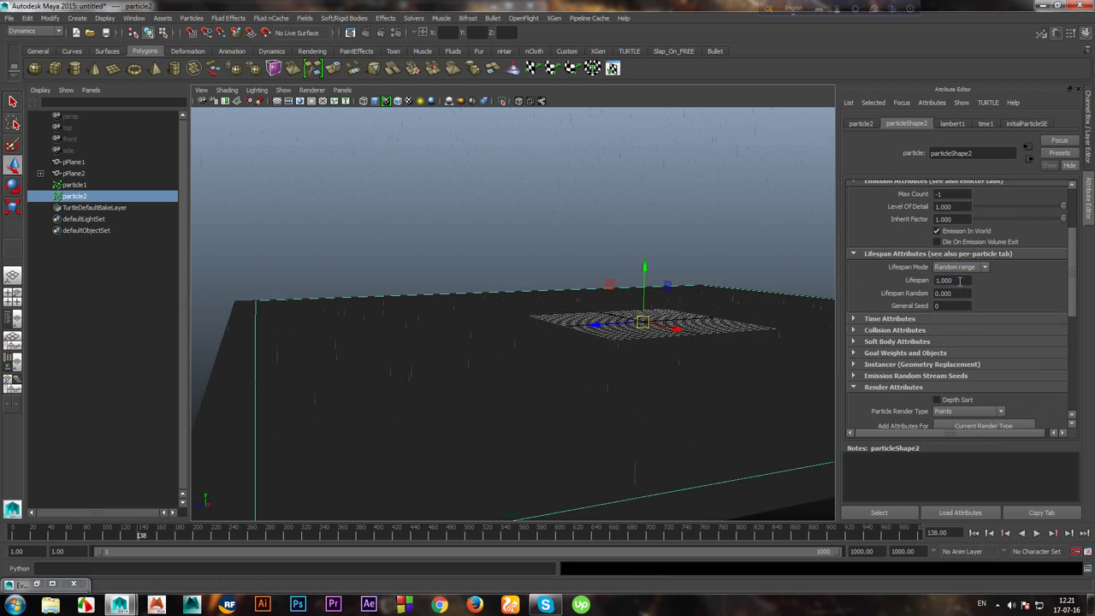
text(2)
key(Return)
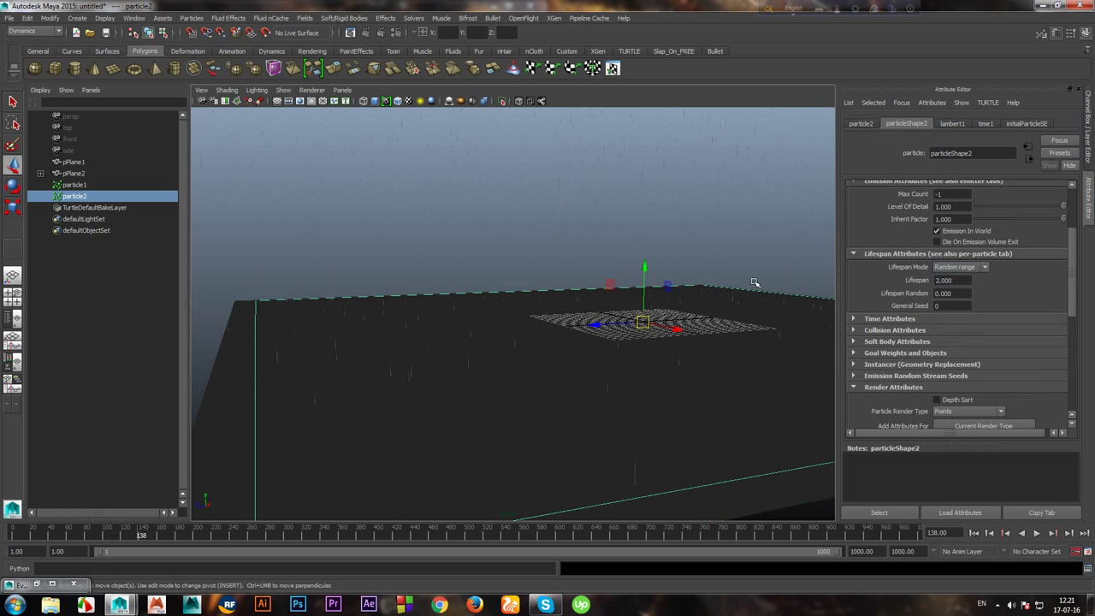
click(974, 533)
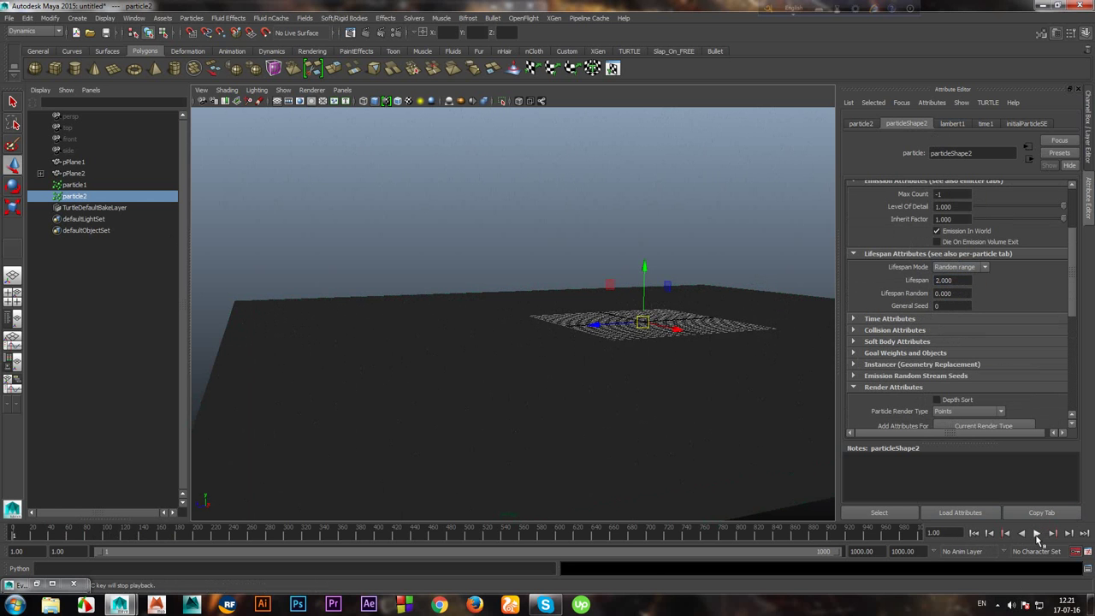
click(1036, 533)
click(1036, 533)
Raise particle2's Lifespan to 3 and replay, moving the camera closer to the plane.
double_click(944, 280)
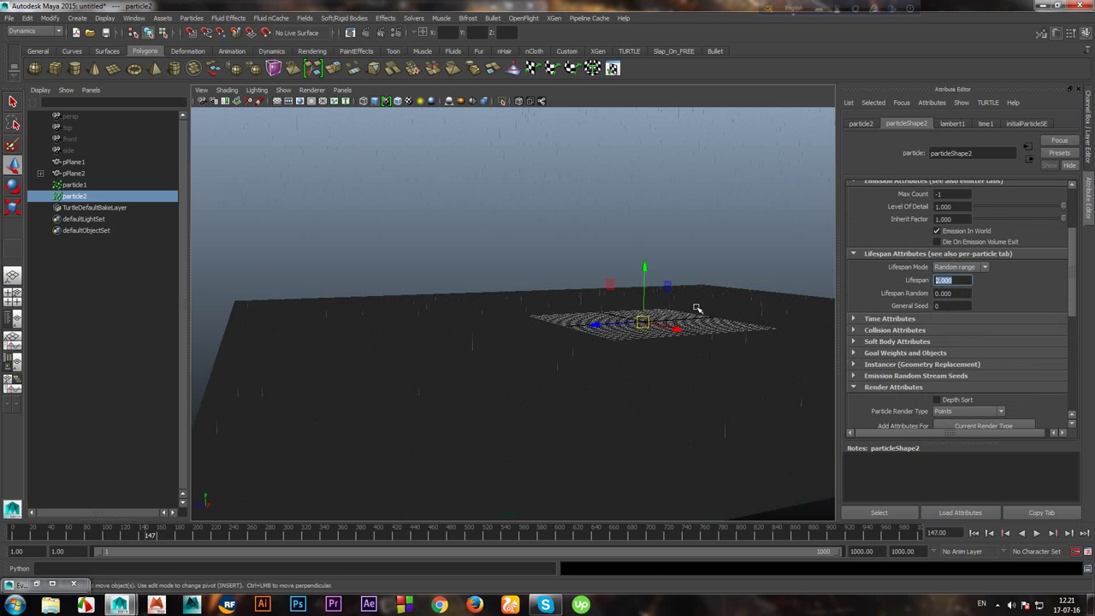
text(3)
key(Return)
click(974, 533)
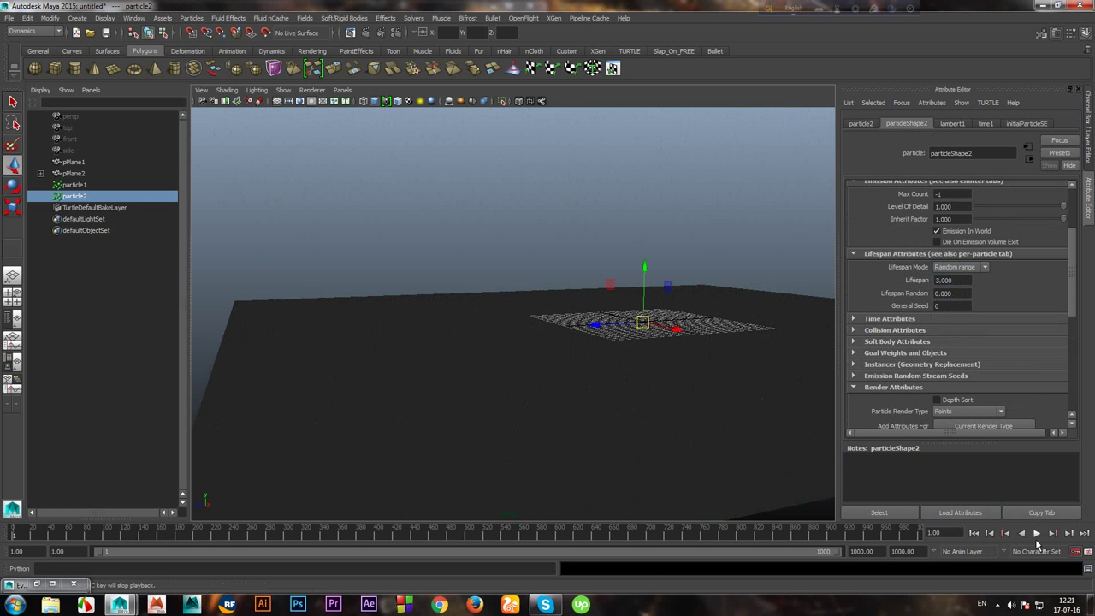
click(1037, 533)
alt+middle_drag(724, 392, 668, 383)
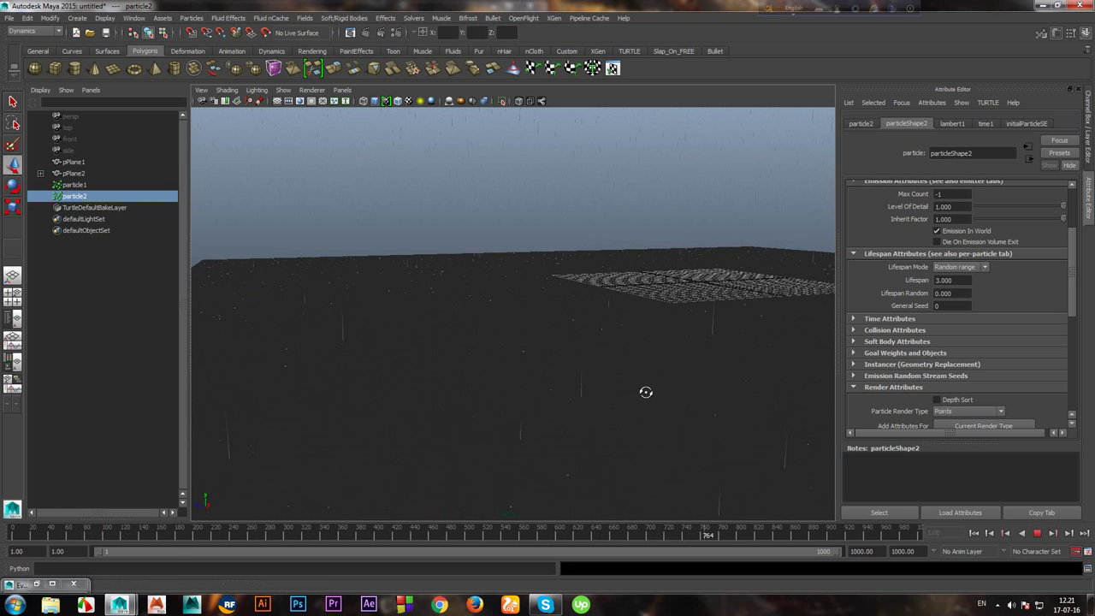
mouse_move(684, 380)
alt+mouse_down()
mouse_move(699, 376)
mouse_move(635, 386)
alt+mouse_up()
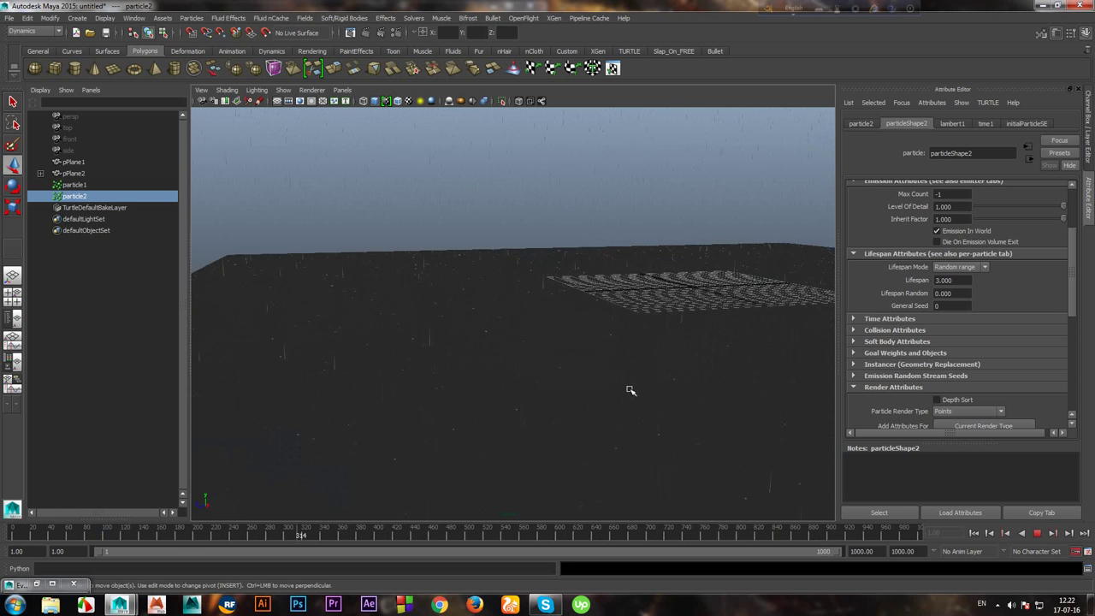
click(1037, 533)
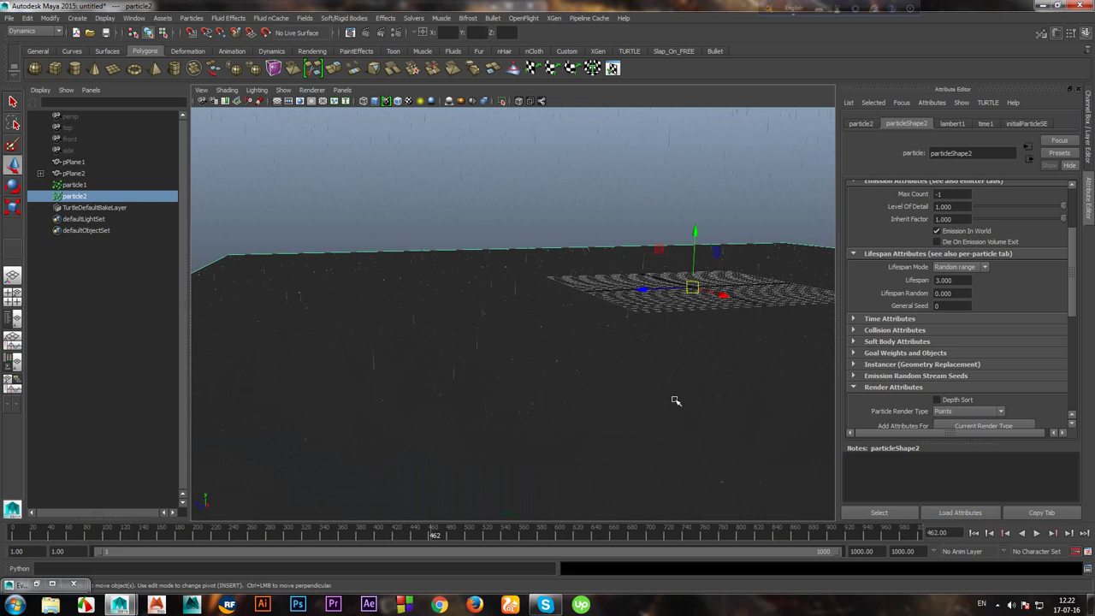
Try particle2's Lifespan Mode as Constant and replay the simulation.
mouse_move(676, 400)
alt+mouse_down()
mouse_move(741, 392)
mouse_move(690, 428)
alt+mouse_up()
mouse_move(676, 421)
alt+mouse_down()
mouse_move(675, 431)
mouse_move(670, 423)
mouse_move(717, 428)
alt+mouse_up()
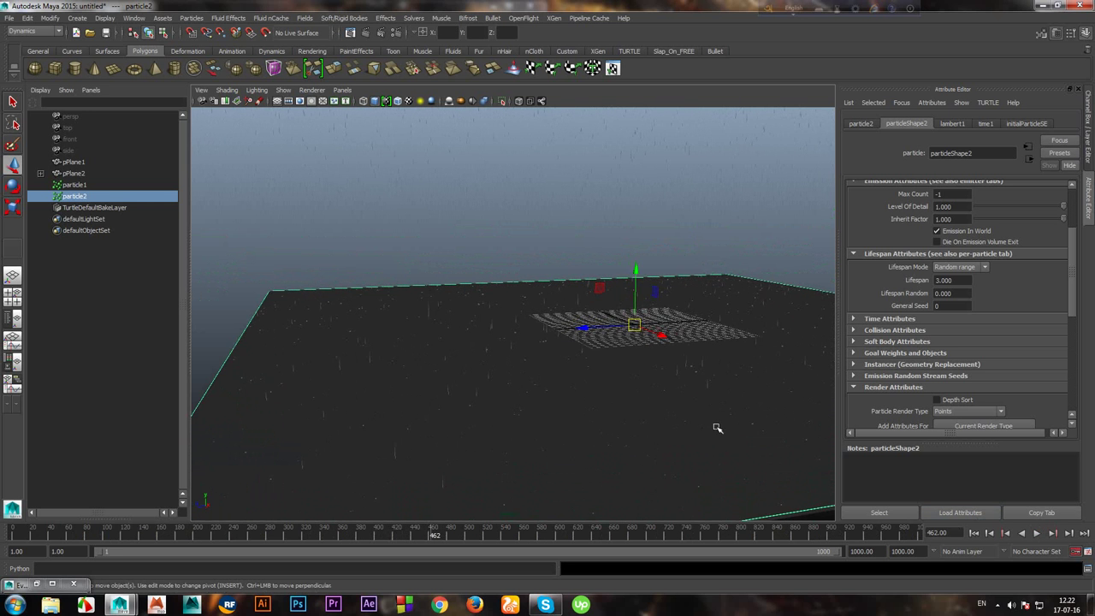
alt+drag(724, 387, 741, 384)
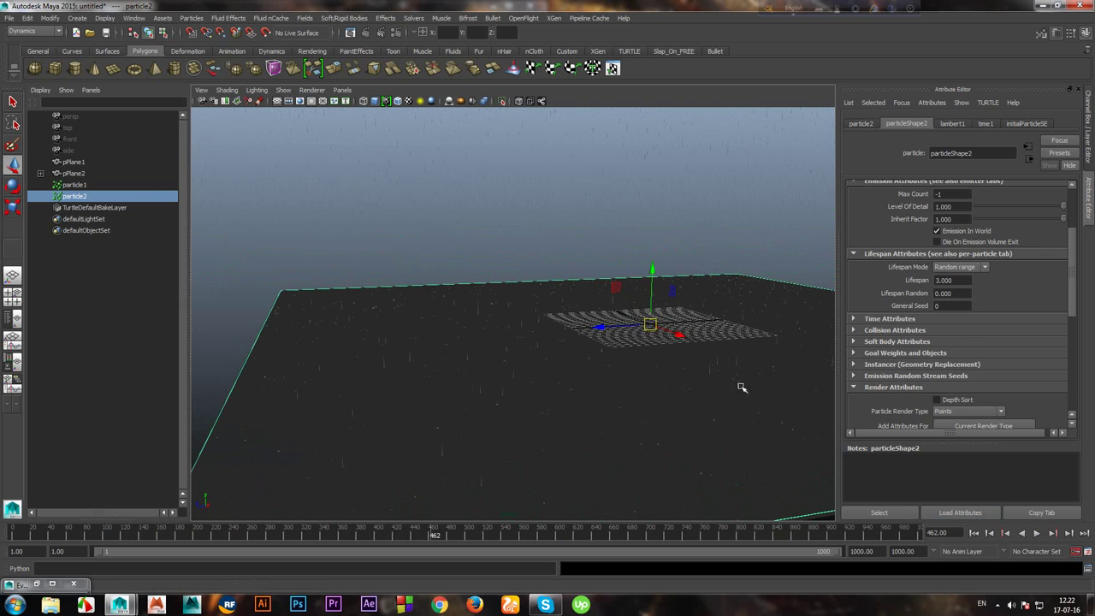
click(978, 271)
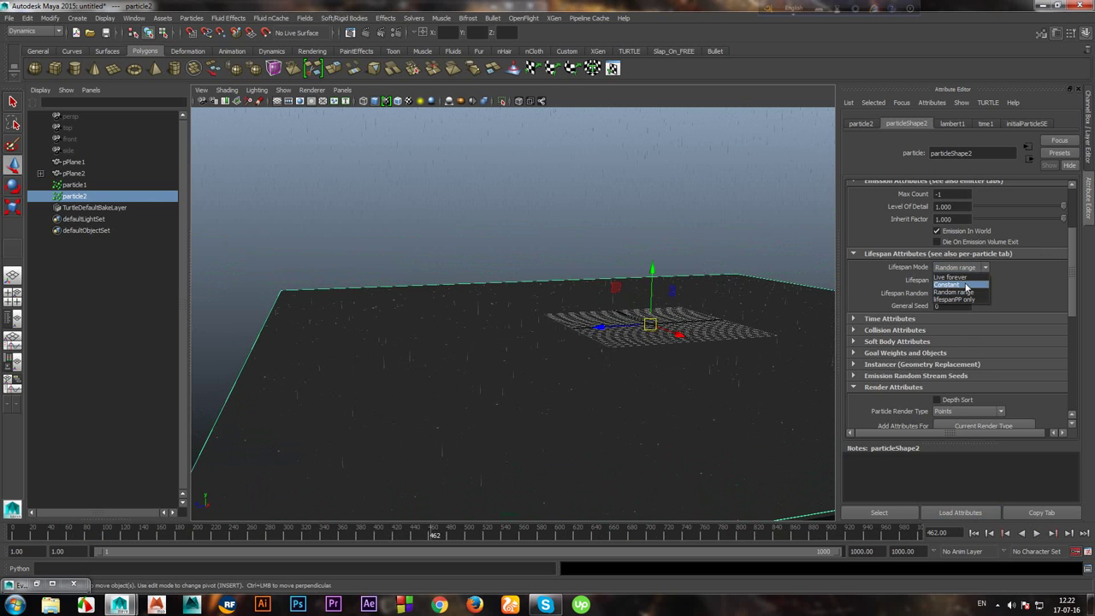
click(946, 284)
alt+drag(565, 445, 596, 447)
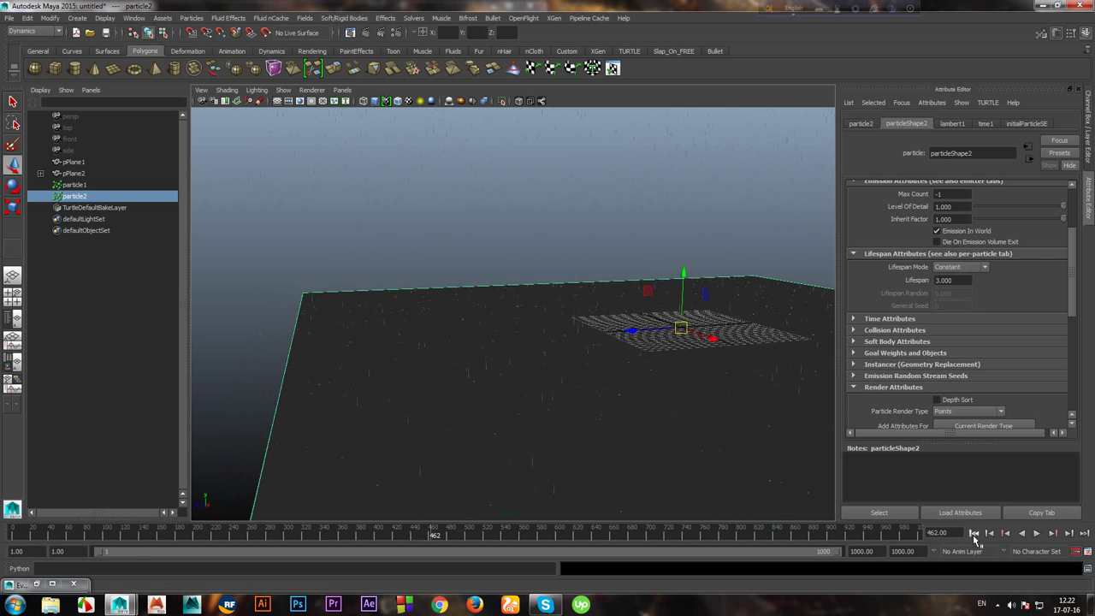
click(1037, 533)
mouse_move(702, 455)
alt+mouse_down()
mouse_move(662, 366)
mouse_move(691, 363)
mouse_move(680, 391)
mouse_move(690, 391)
alt+mouse_up()
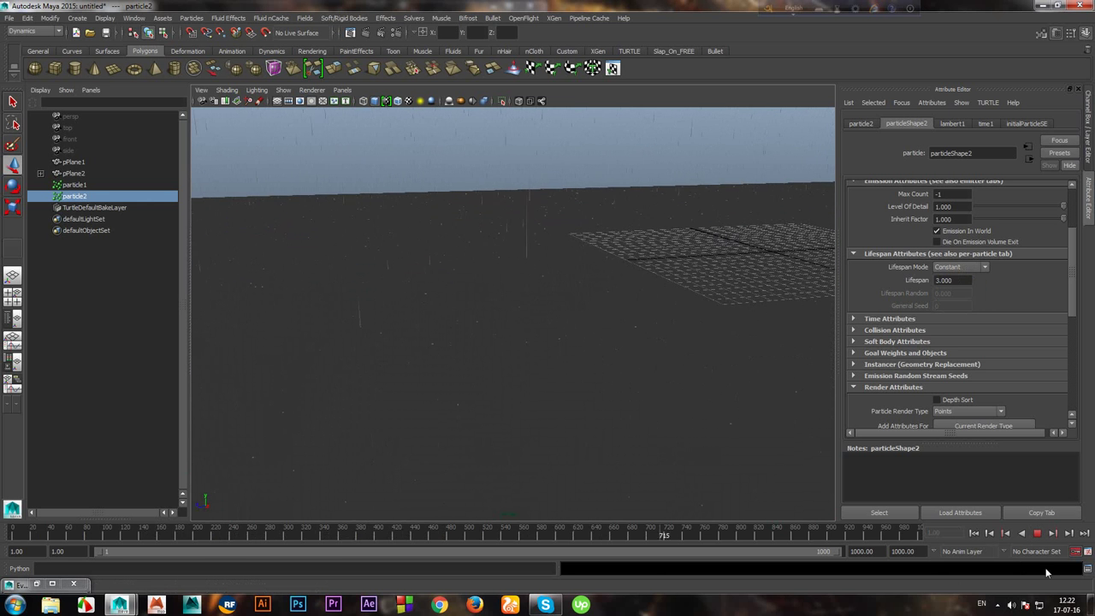
click(1038, 534)
Restore Random range lifespan, replay to frame 265, and select the large plane pPlane1.
click(962, 268)
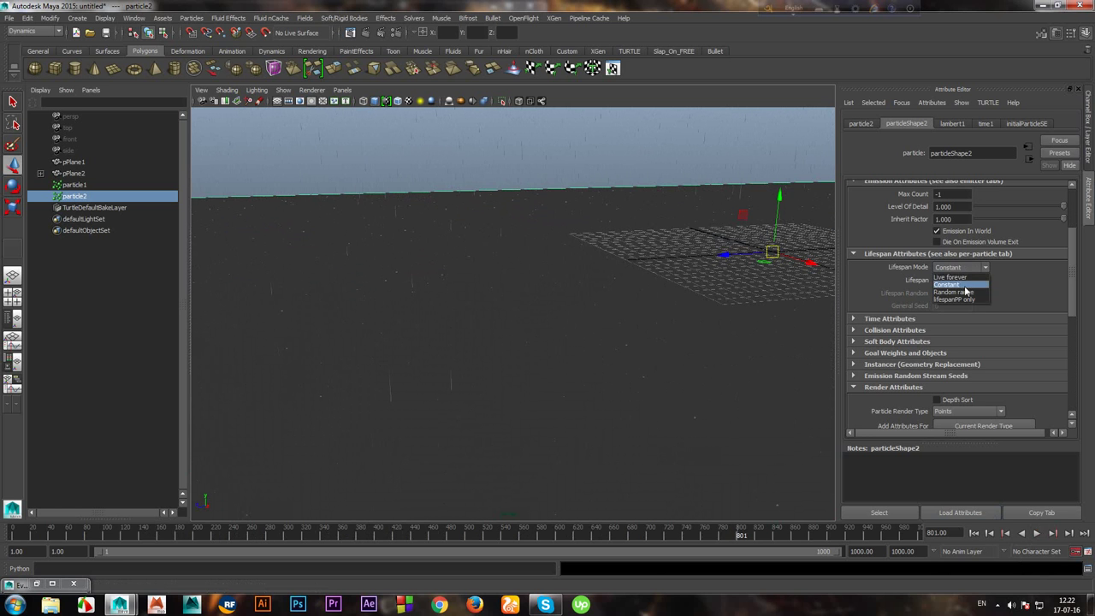
click(963, 292)
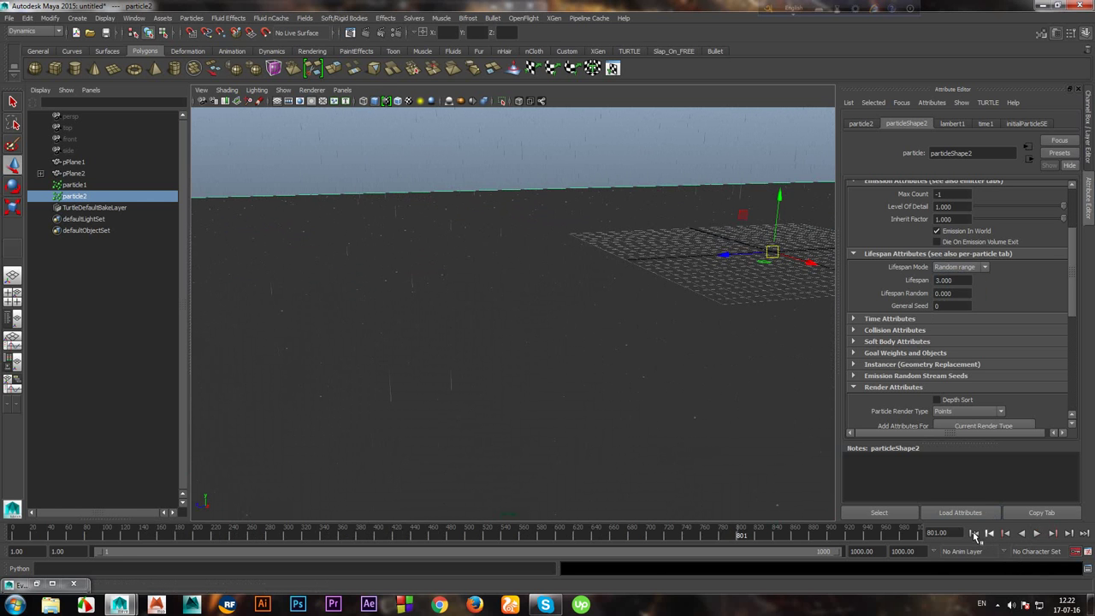
click(973, 533)
click(1038, 533)
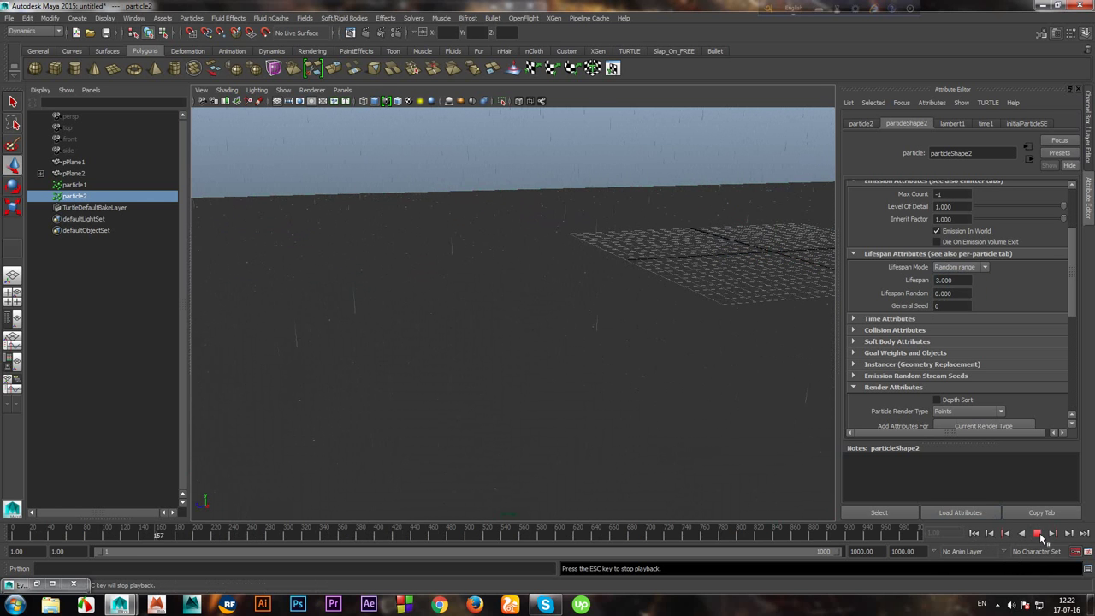
click(1038, 534)
mouse_move(619, 371)
alt+mouse_down()
mouse_move(623, 399)
mouse_move(650, 413)
mouse_move(557, 416)
alt+mouse_up()
click(557, 415)
Scale pPlane1 up and assign it a new Ocean Shader from the Hypershade.
click(13, 208)
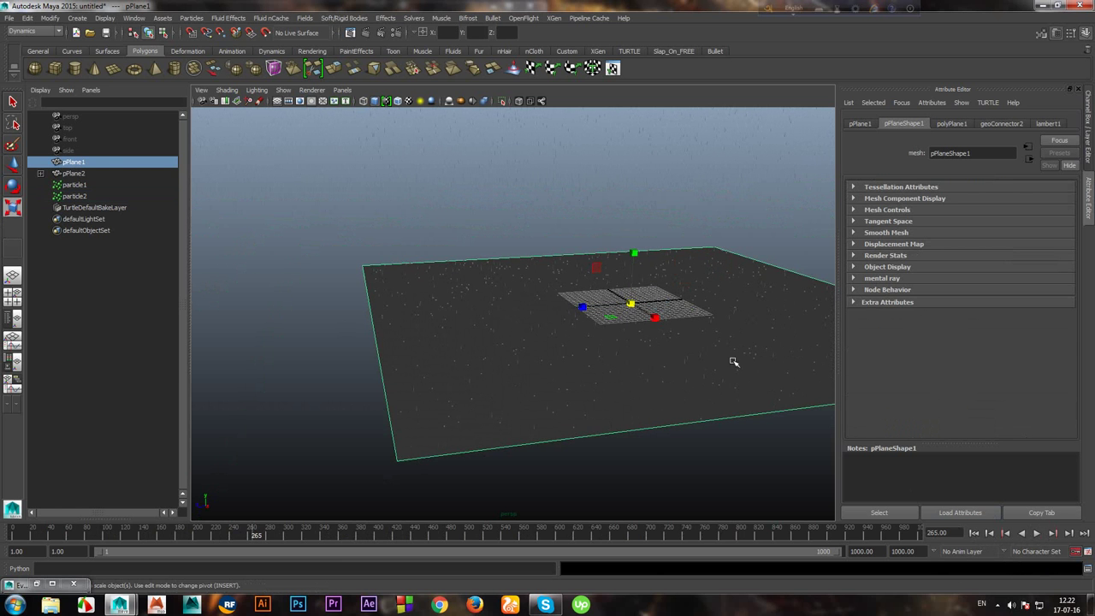
drag(631, 304, 261, 253)
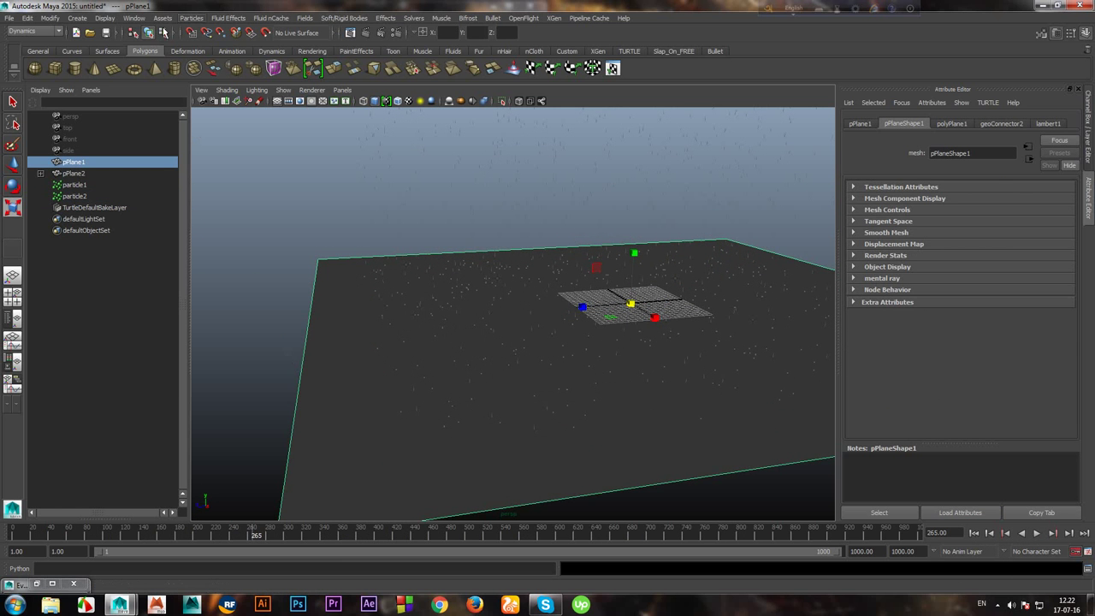
click(134, 18)
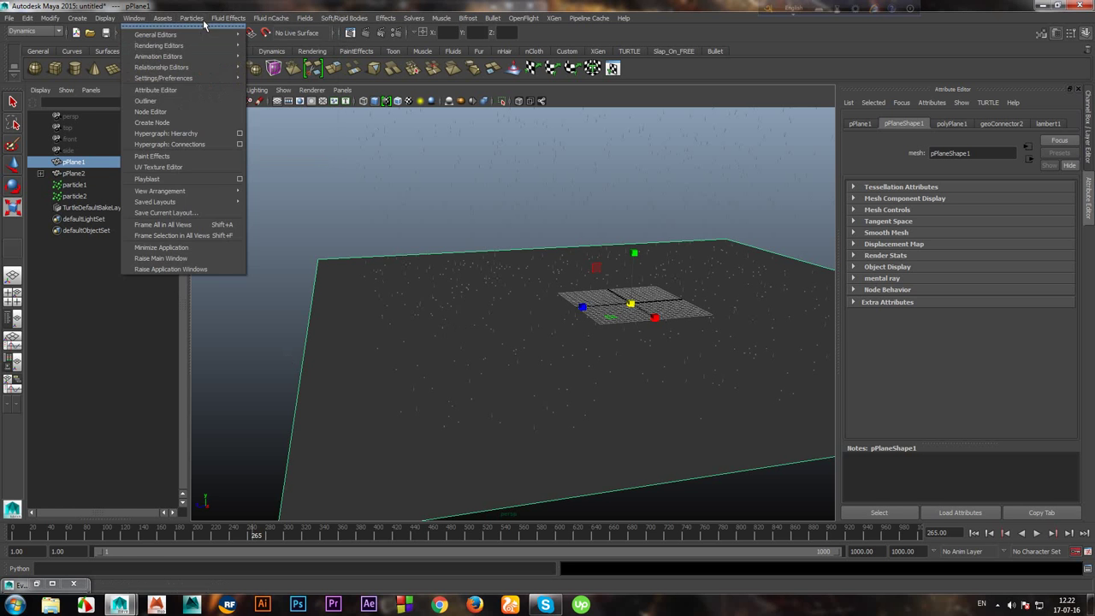
mouse_move(159, 45)
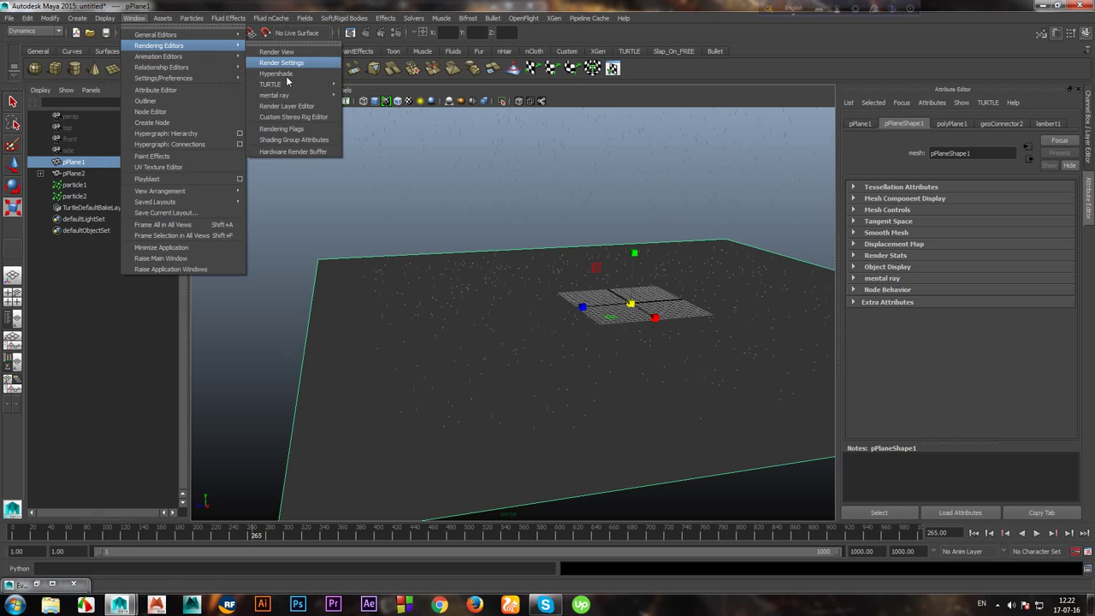
click(284, 74)
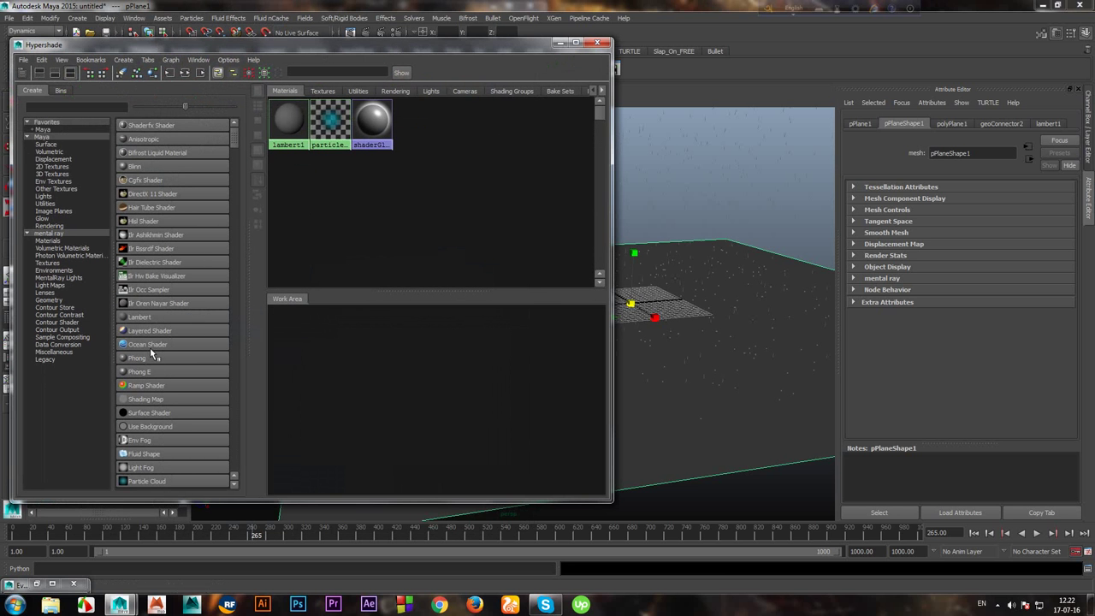
click(150, 345)
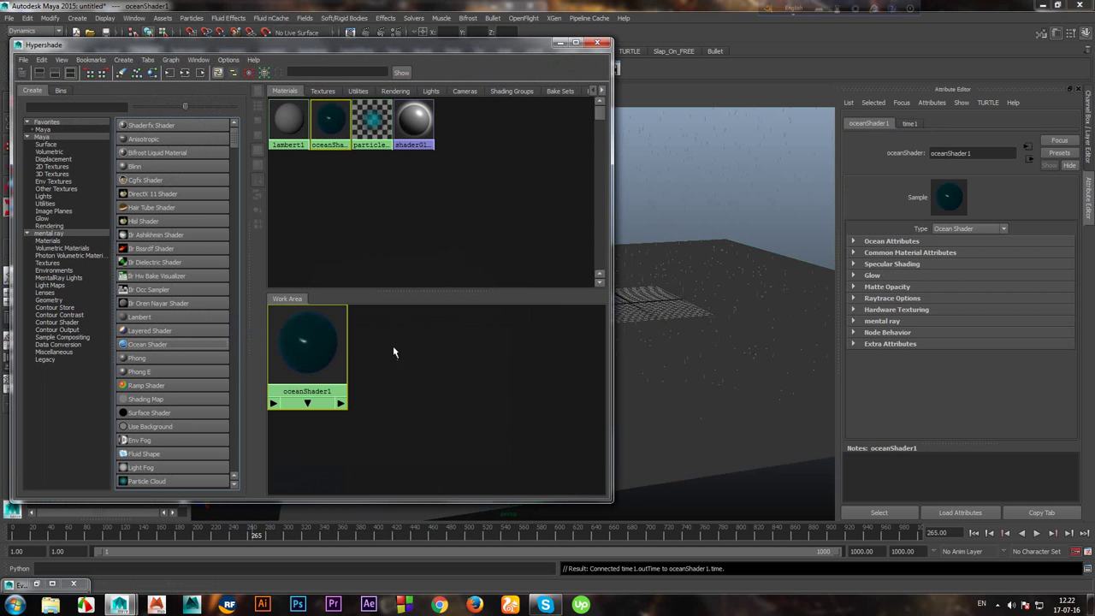
click(755, 422)
right_drag(307, 347, 278, 401)
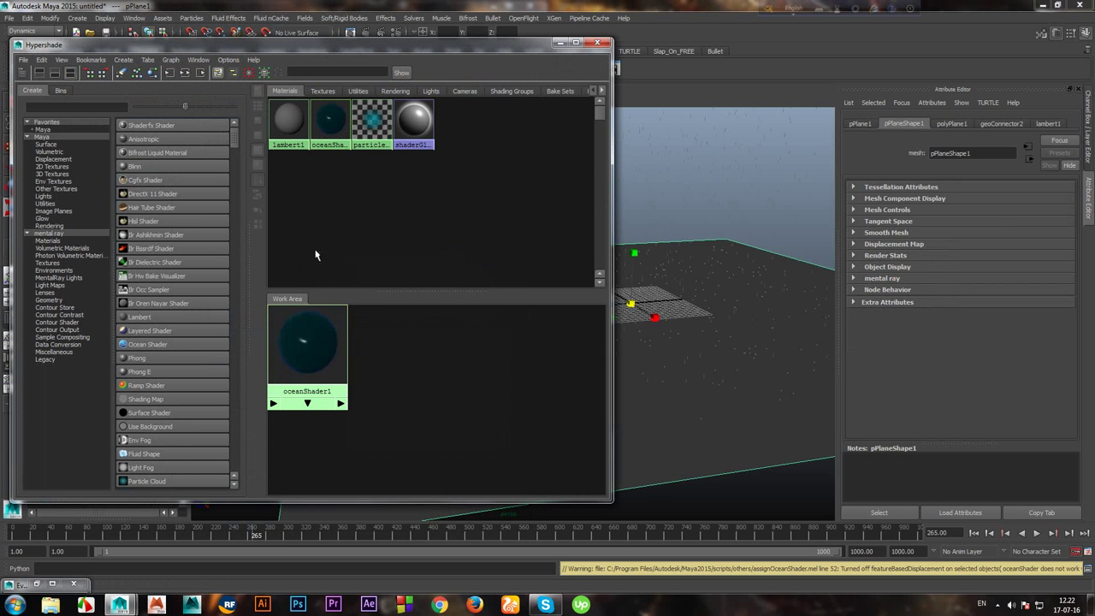
click(559, 42)
Level the view and replay the rain over the ocean up to frame 172.
scroll(628, 351, up, 3)
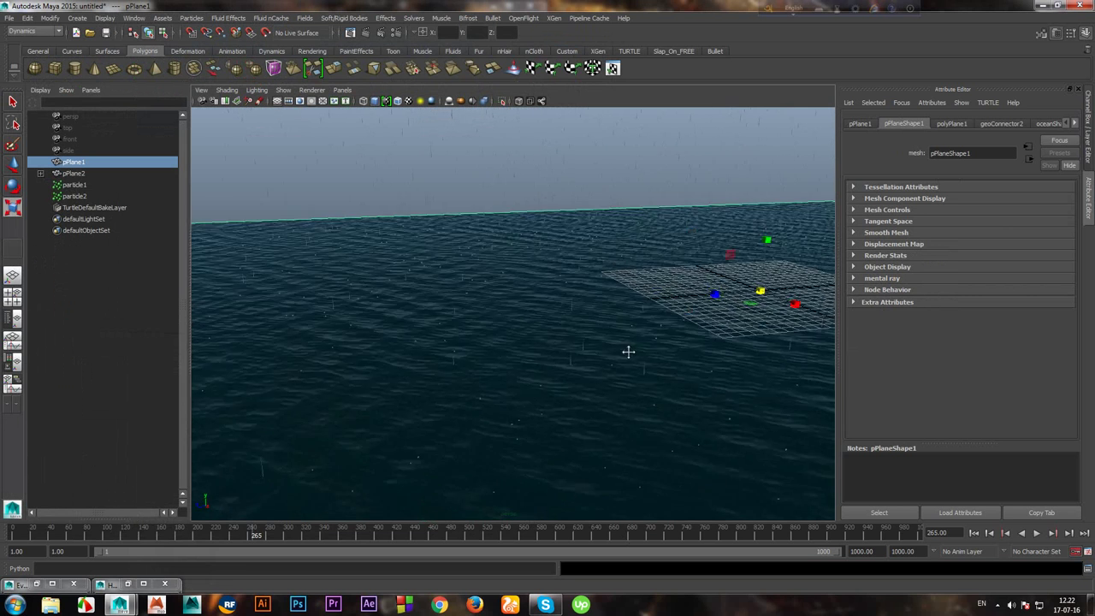
mouse_move(628, 351)
alt+mouse_down()
mouse_move(651, 386)
mouse_move(636, 379)
mouse_move(656, 364)
mouse_move(616, 371)
mouse_move(673, 373)
mouse_move(614, 379)
alt+mouse_up()
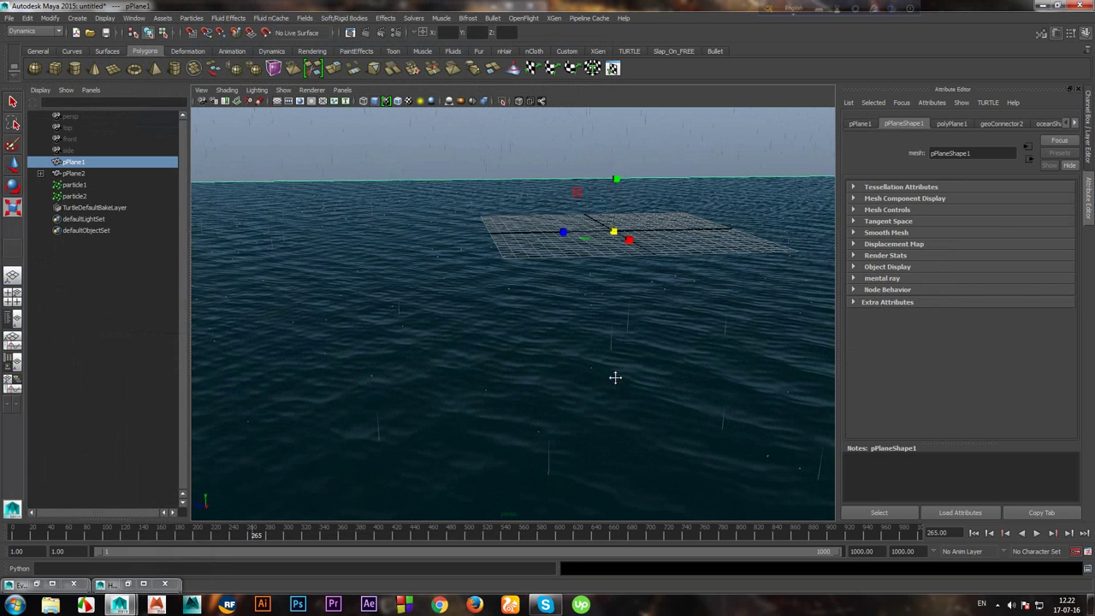
click(975, 534)
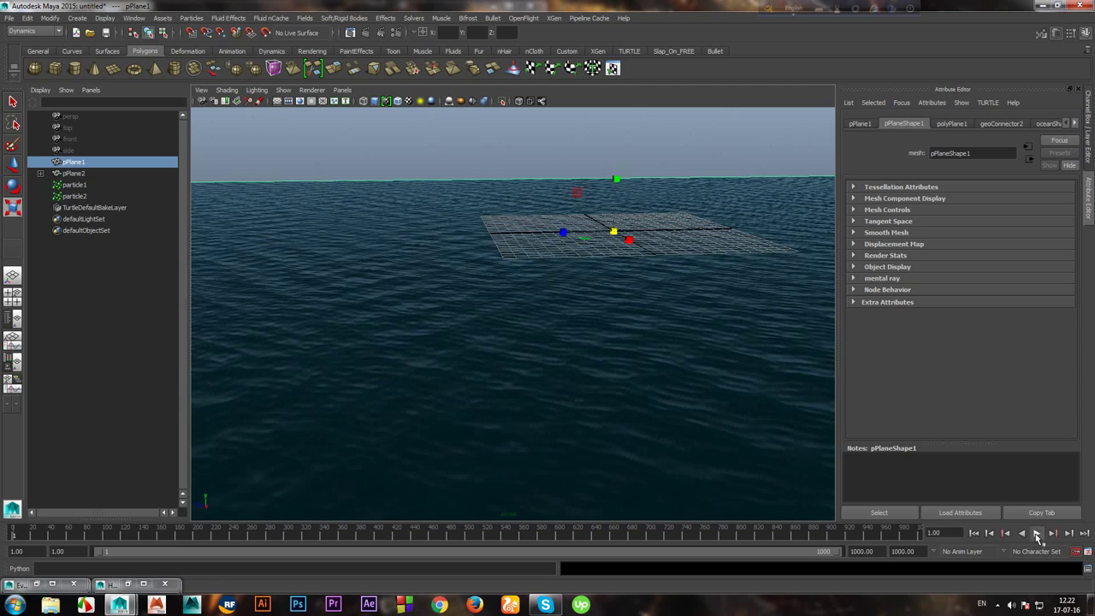
click(1037, 533)
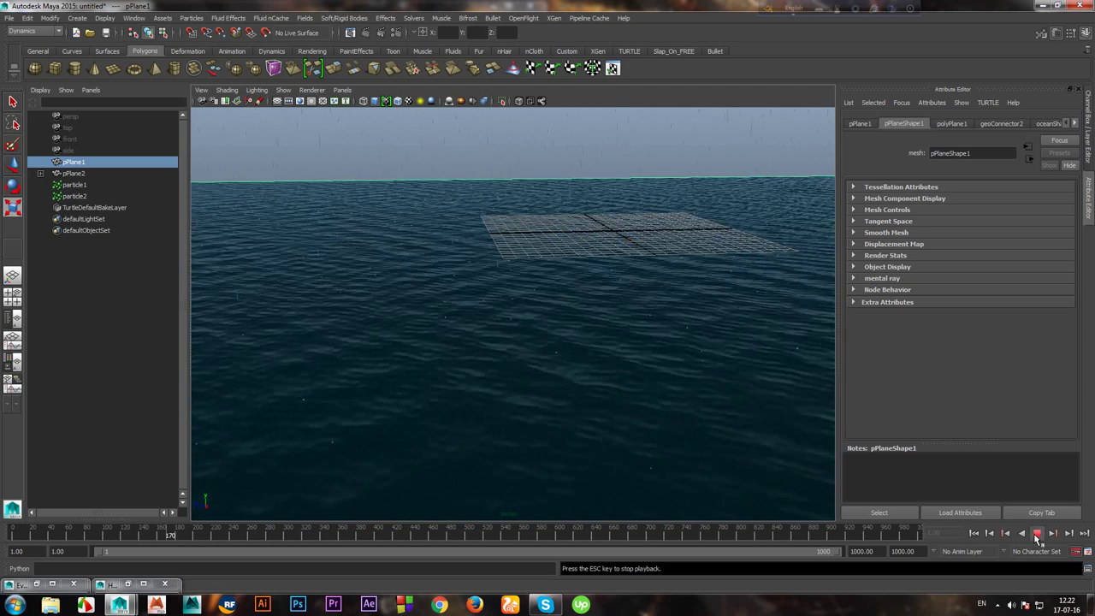
click(1037, 533)
alt+middle_drag(618, 391, 619, 430)
Select particle1, set emitter1's Rate to 1000 particles/sec, and replay from the start.
click(677, 227)
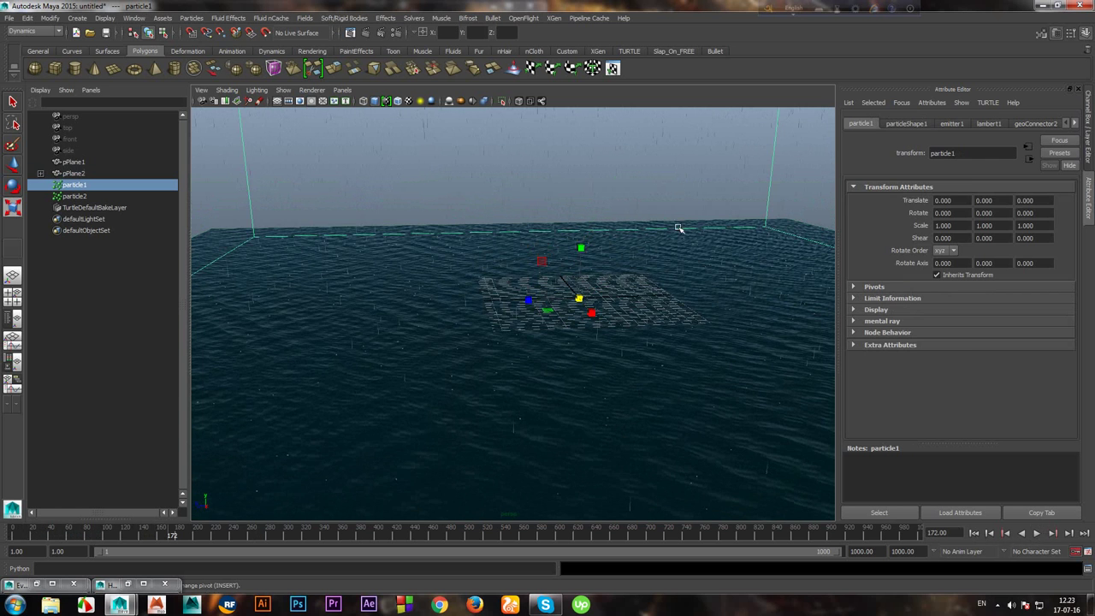
alt+middle_drag(677, 227, 660, 270)
click(953, 124)
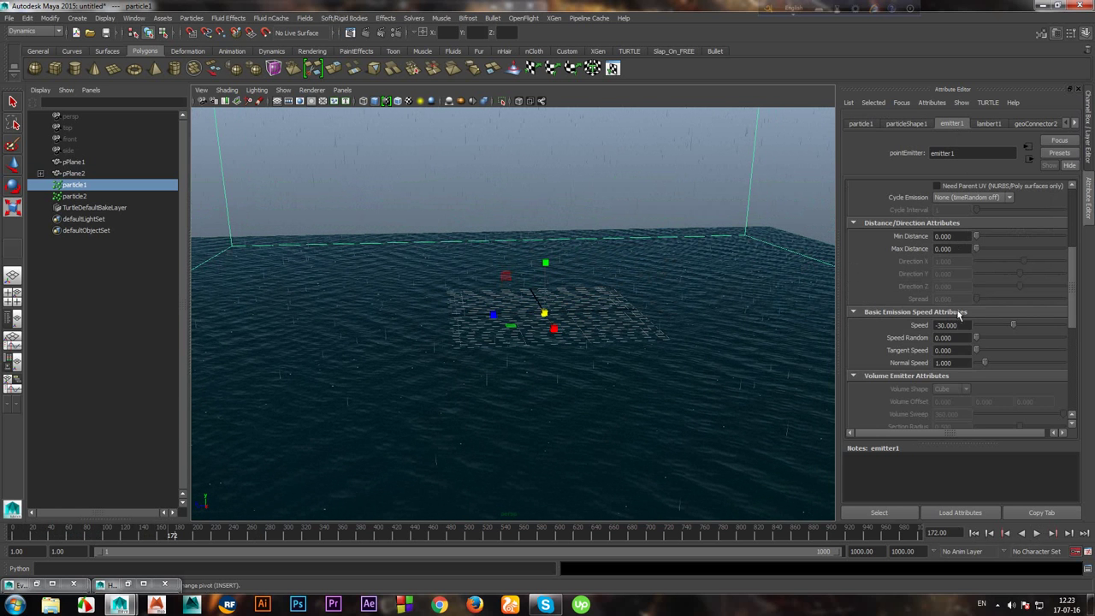
scroll(974, 261, up, 3)
click(969, 245)
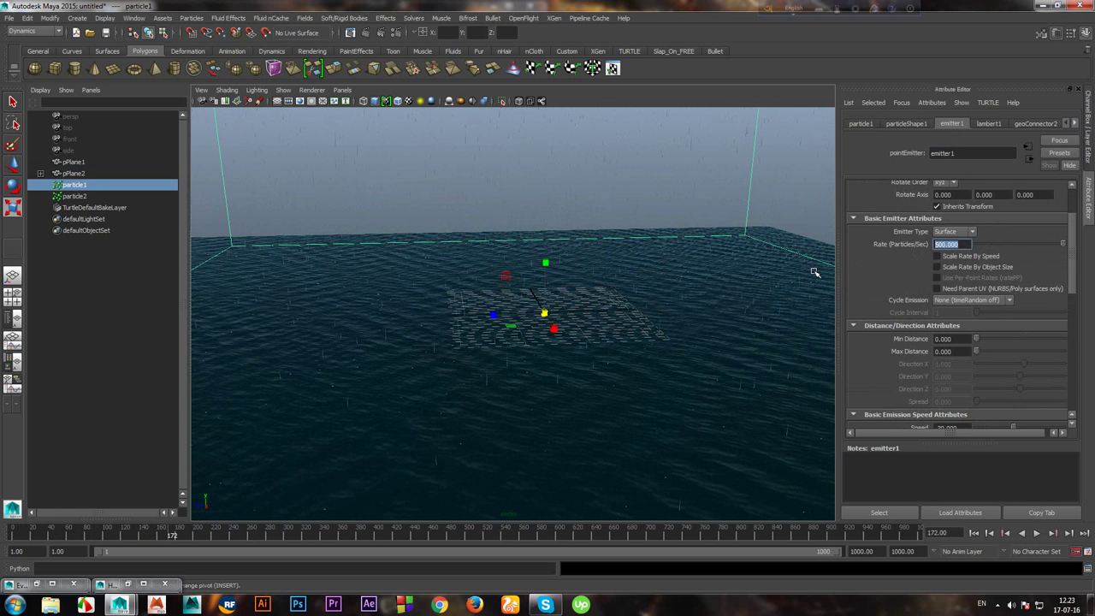
text(10)
key(Return)
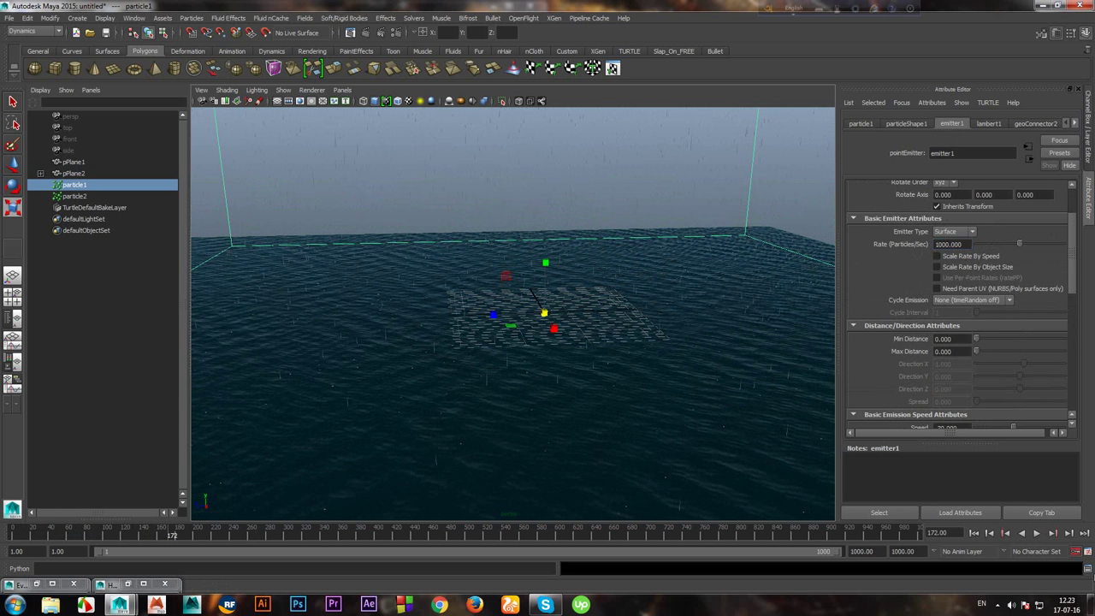
click(974, 533)
click(1037, 533)
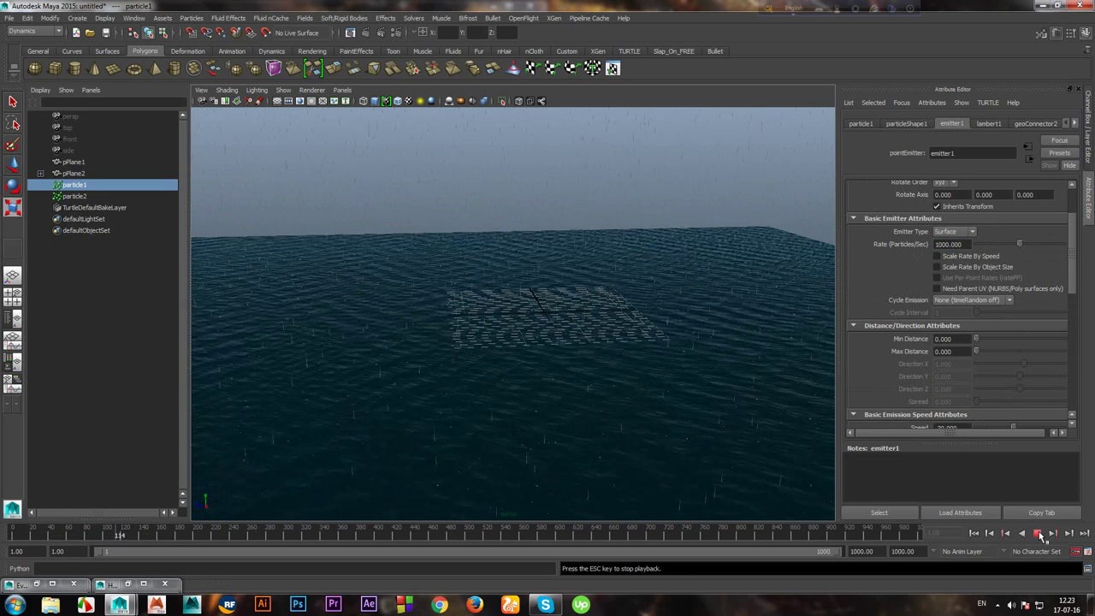
Stop at frame 131, orbit to a low ocean view, and test-render the frame at 960 x 540.
click(1038, 533)
mouse_move(539, 410)
alt+mouse_down()
mouse_move(587, 399)
mouse_move(578, 412)
alt+mouse_up()
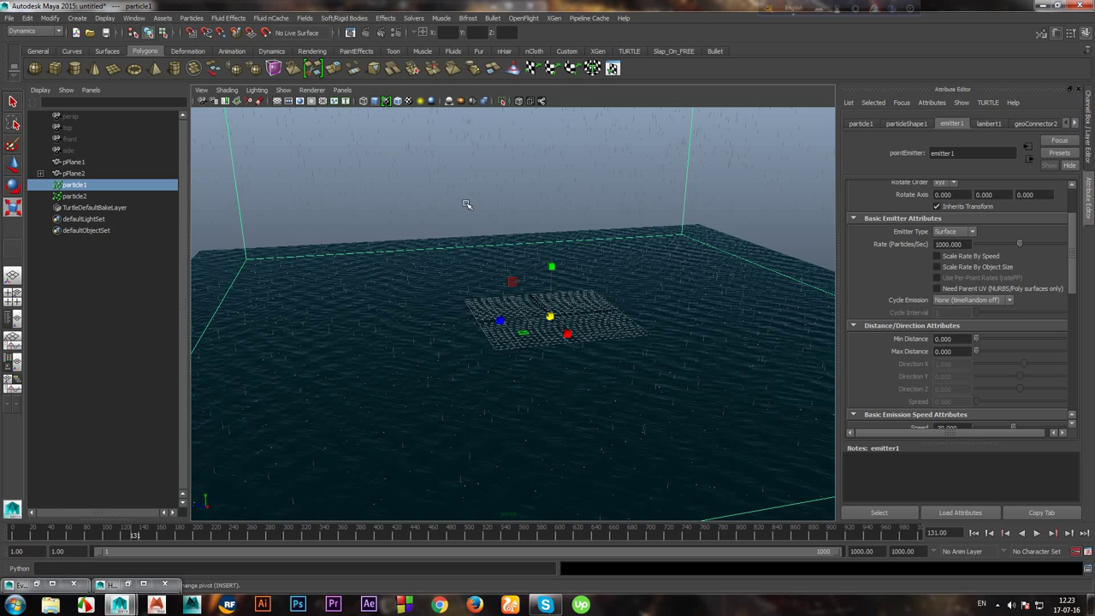
mouse_move(466, 203)
alt+mouse_down()
mouse_move(440, 179)
mouse_move(505, 208)
mouse_move(540, 178)
mouse_move(557, 220)
mouse_move(581, 207)
alt+mouse_up()
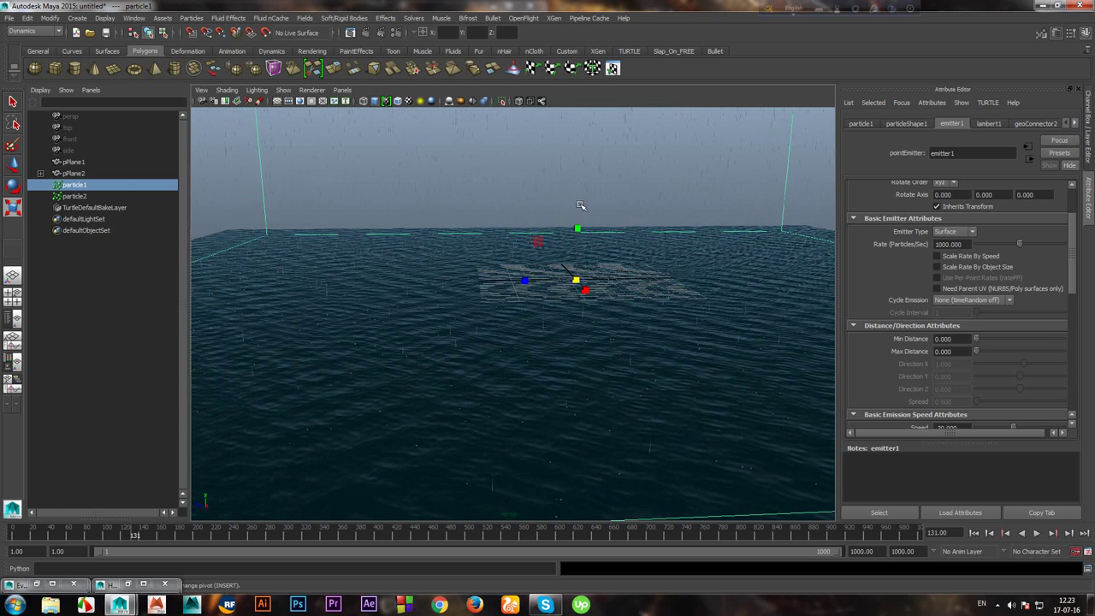
click(366, 33)
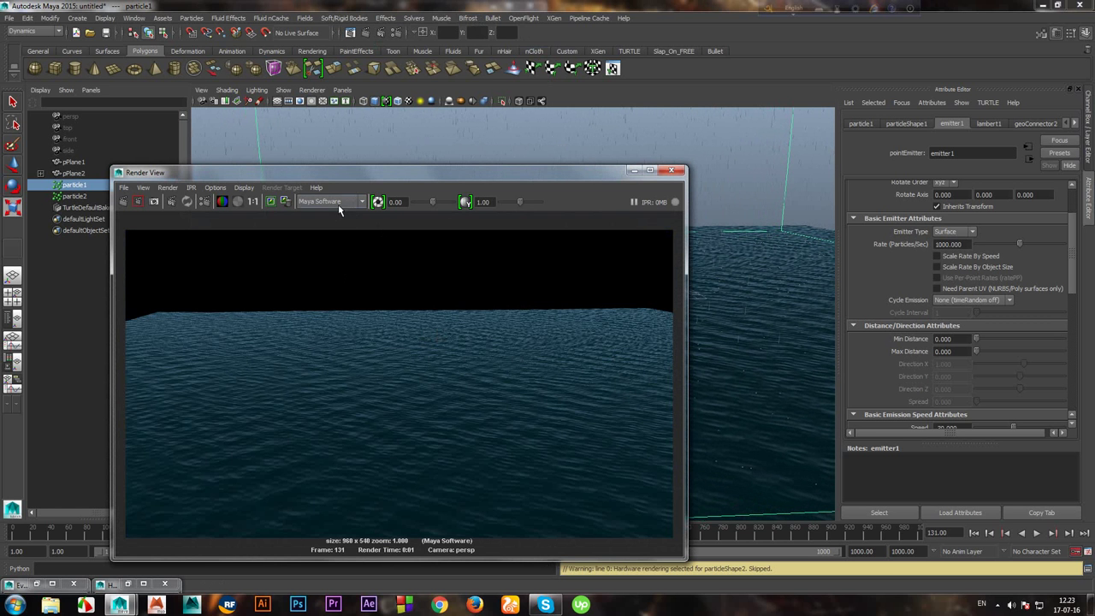
click(671, 170)
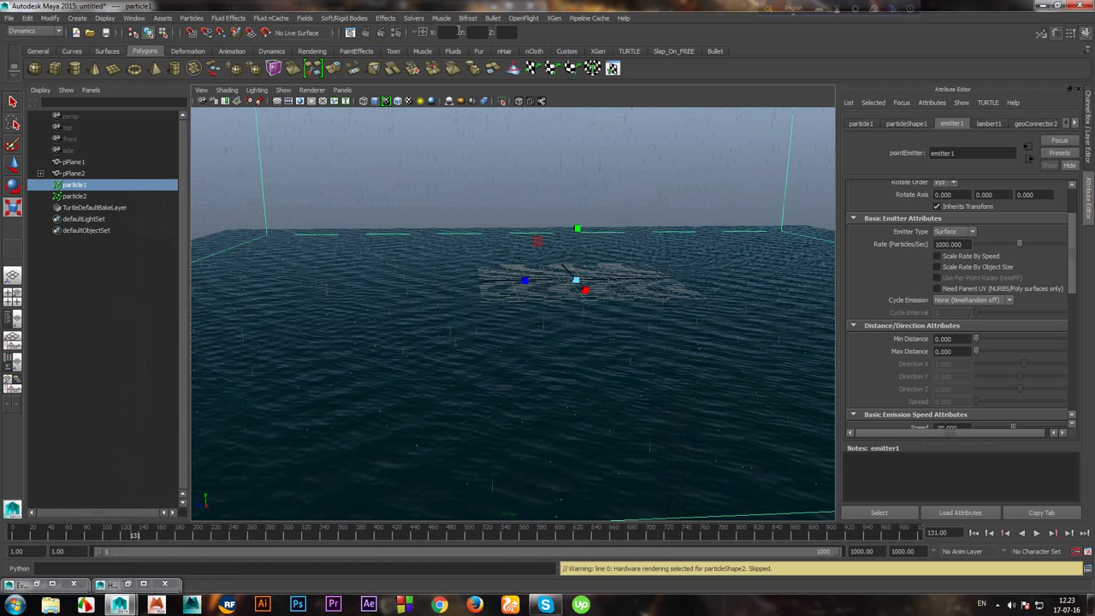
Set the renderer to mental ray in Render Settings.
click(398, 34)
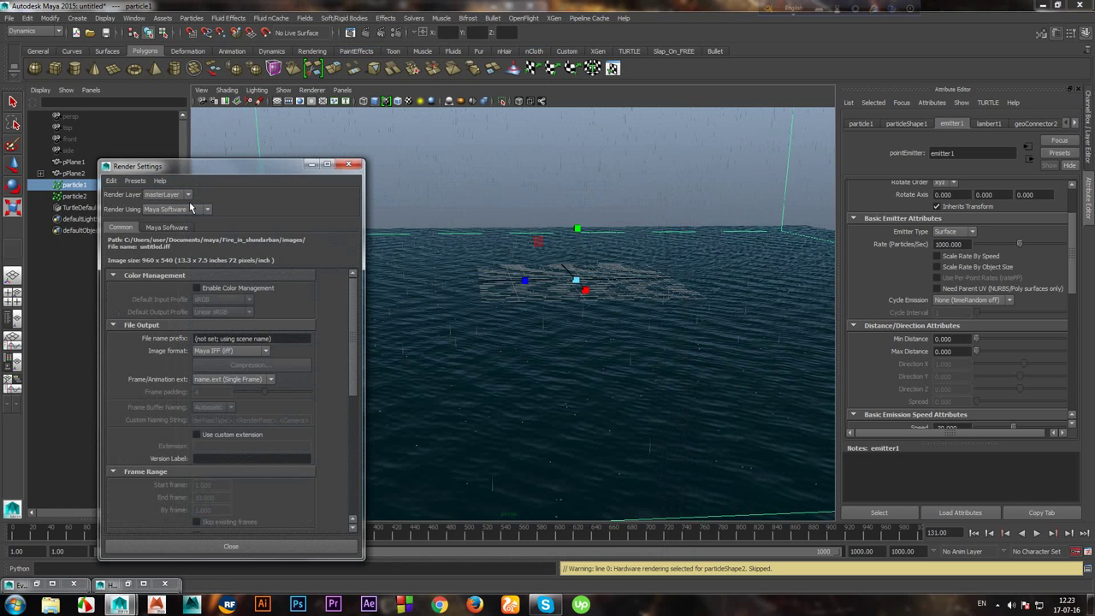
click(190, 210)
click(175, 249)
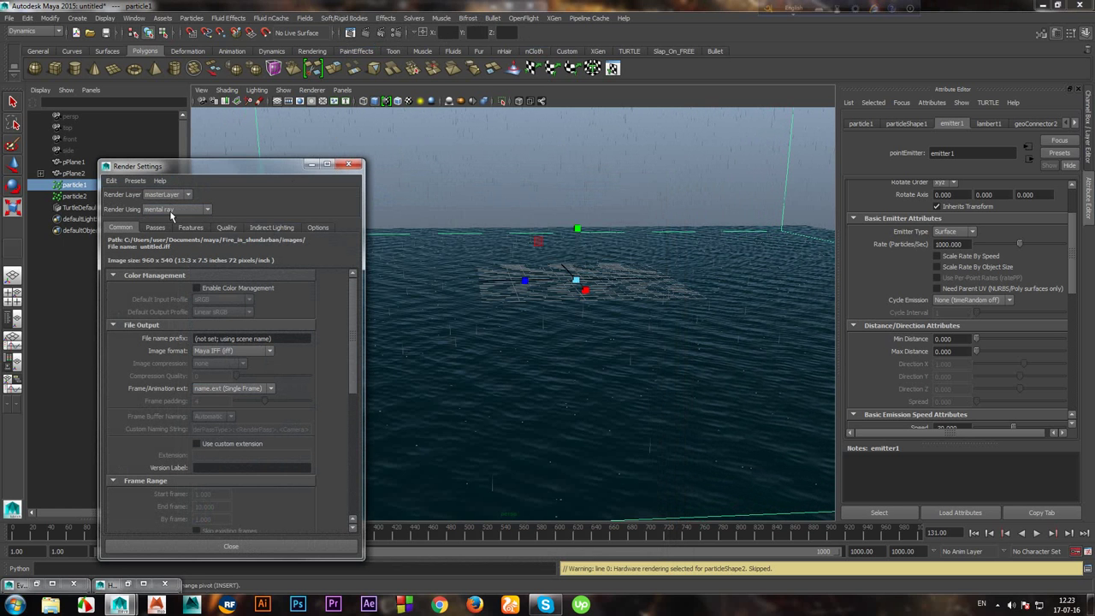
click(348, 163)
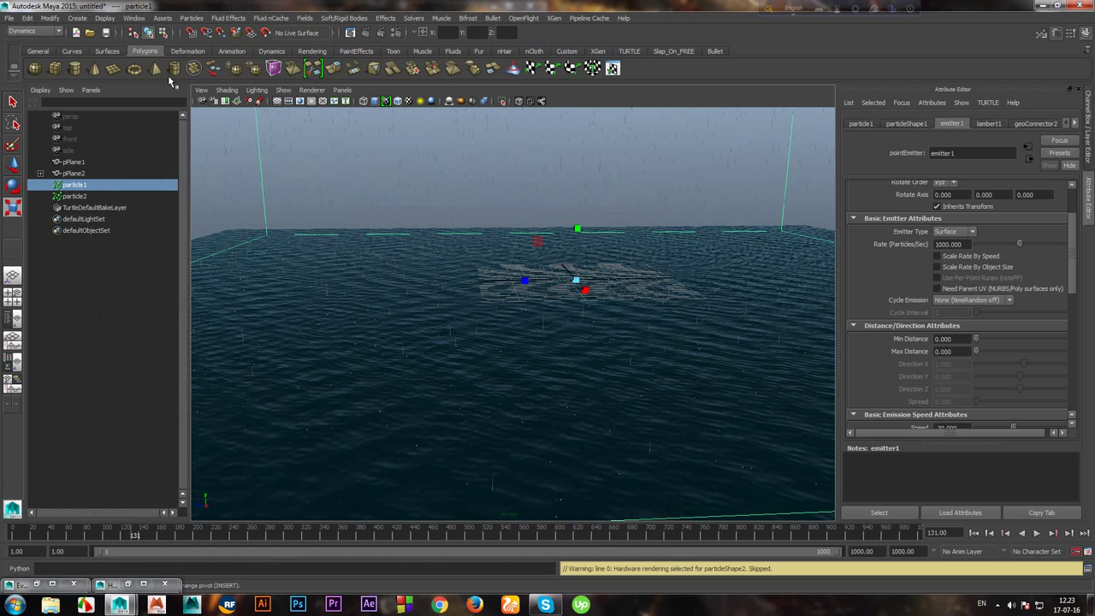
Load Mayatomr.mll with auto-load in the Plug-in Manager, then reopen Render Settings.
click(137, 19)
mouse_move(165, 78)
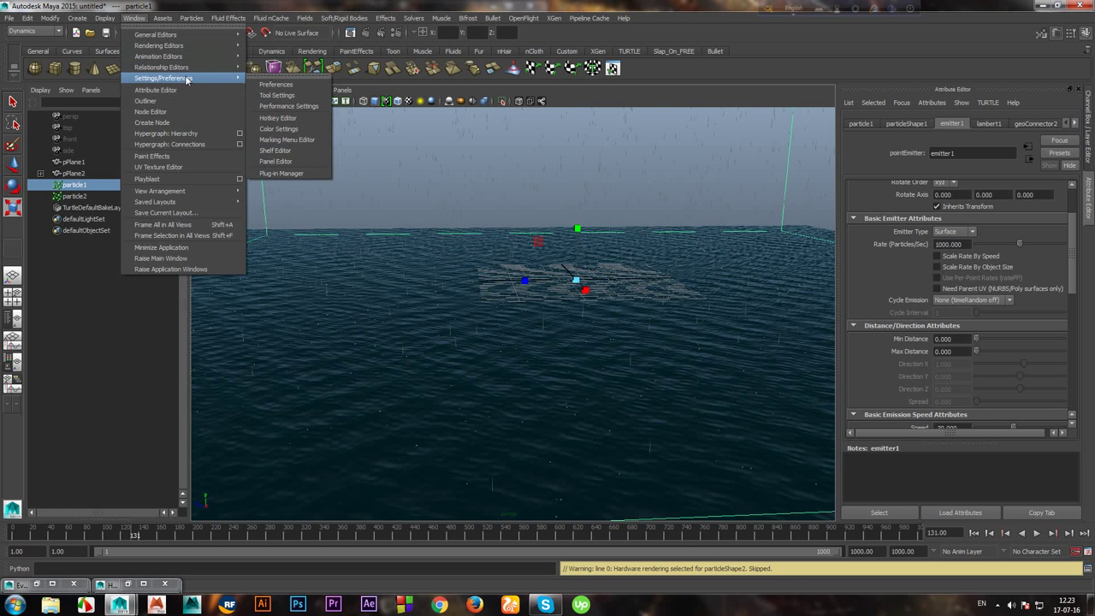
click(282, 173)
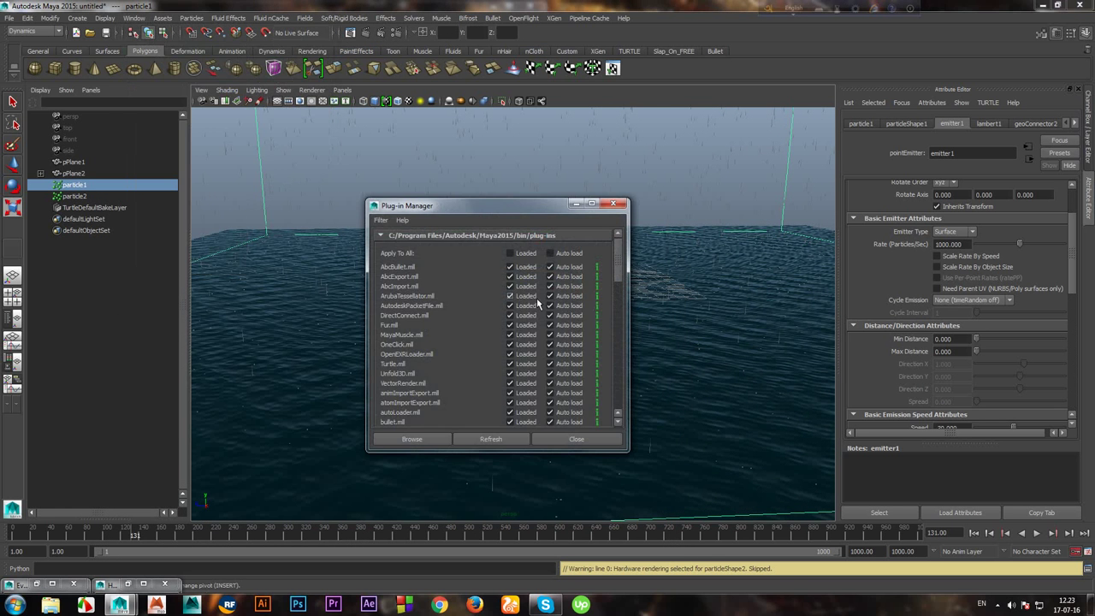
scroll(537, 298, down, 10)
scroll(474, 360, down, 5)
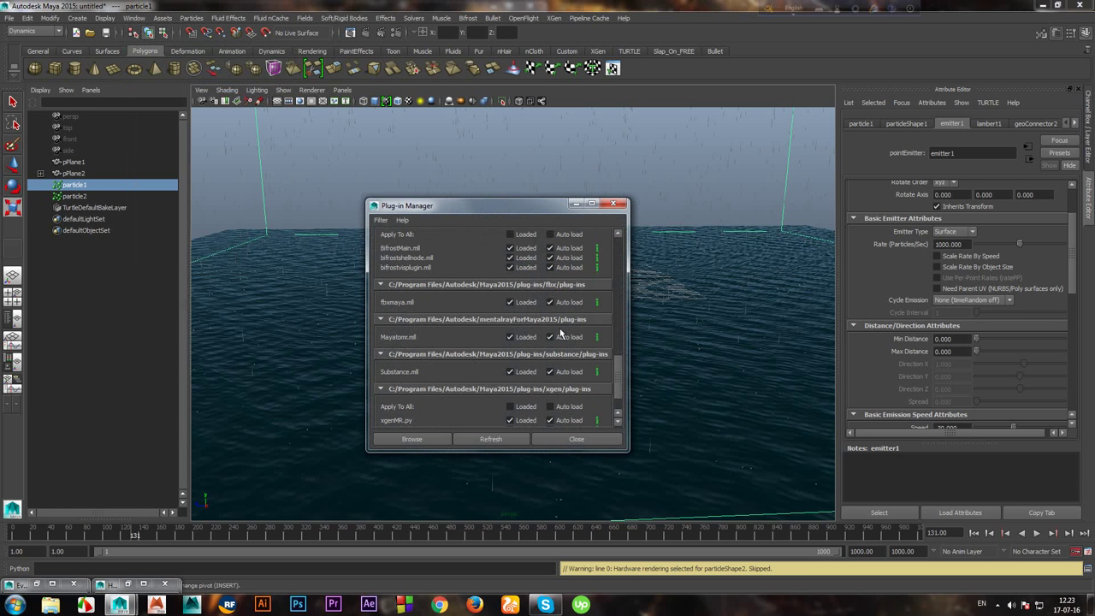
click(576, 440)
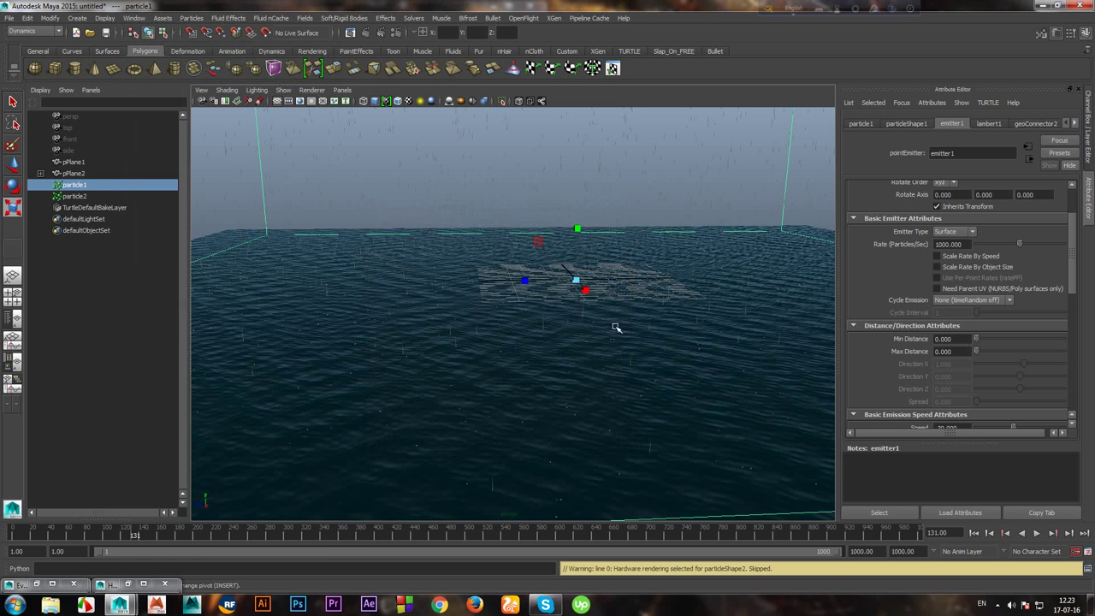
click(381, 33)
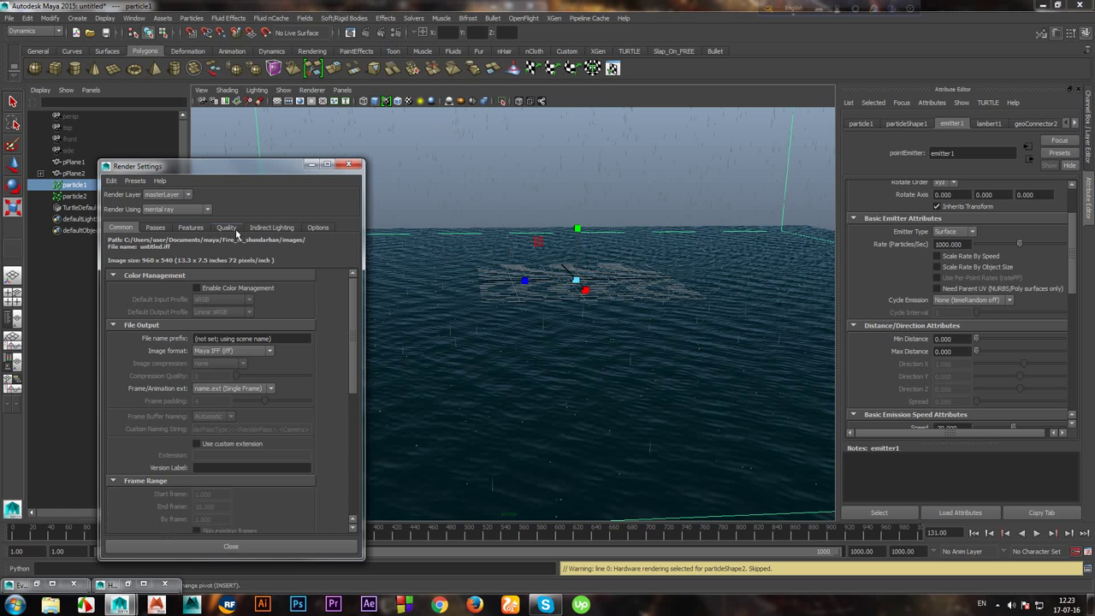
Create a mental ray Physical Sun and Sky from the indirect lighting options.
click(271, 227)
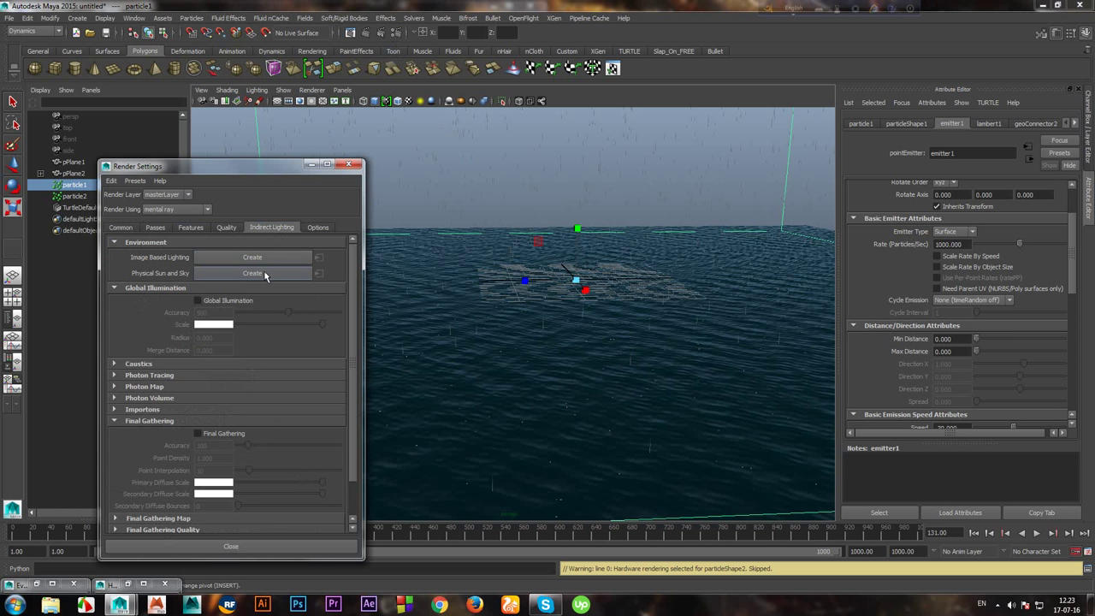
click(265, 274)
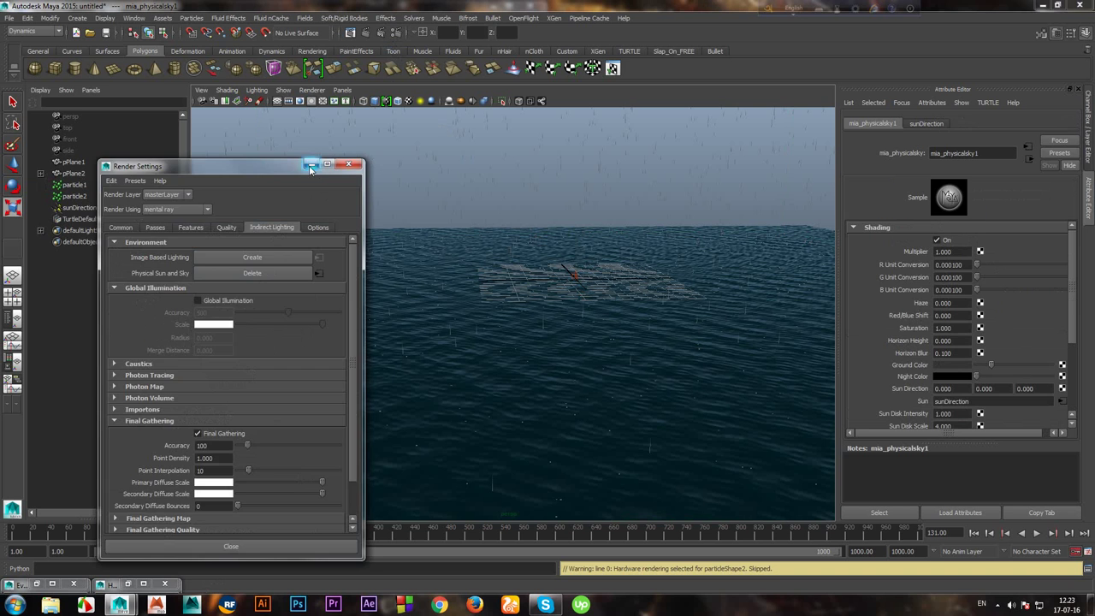
click(349, 164)
Raise the sunDirection light above the ocean, tilt it to a new angle, then select particle1.
click(576, 272)
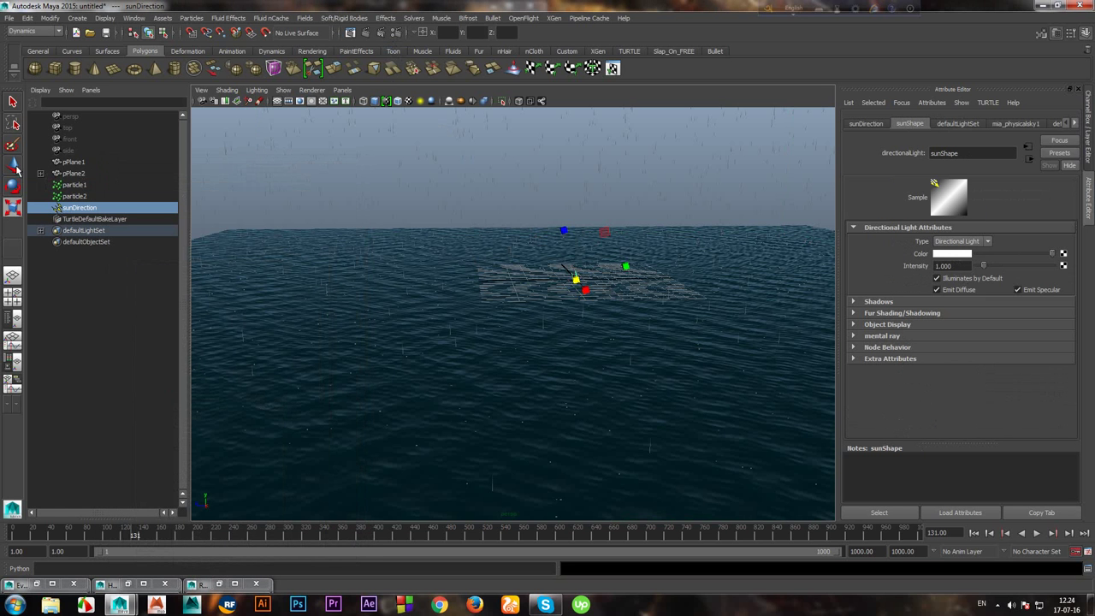
drag(579, 226, 578, 158)
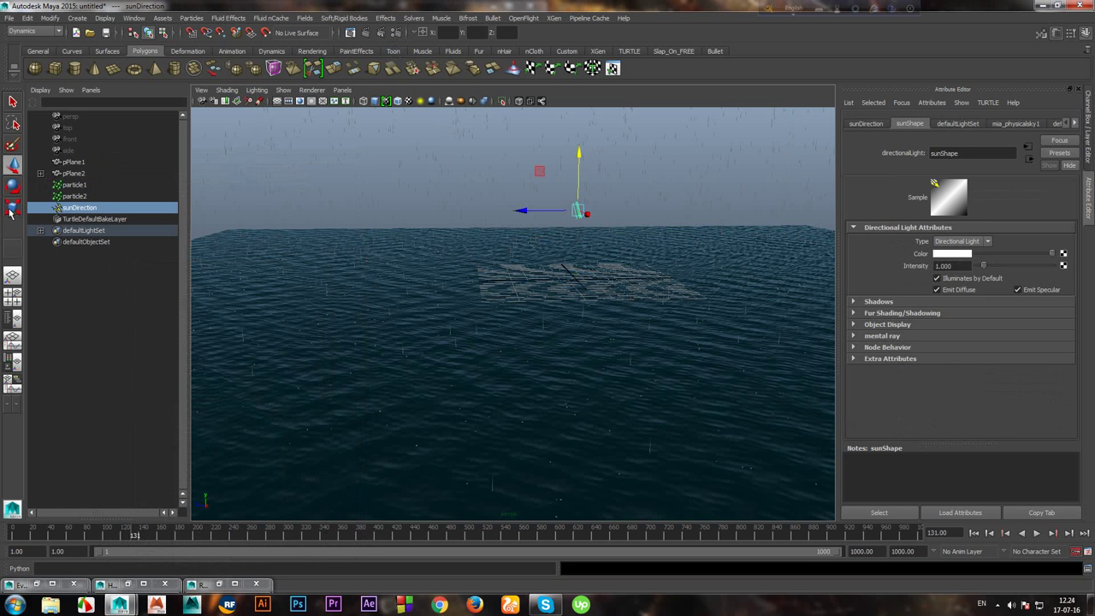
click(11, 209)
drag(578, 210, 552, 297)
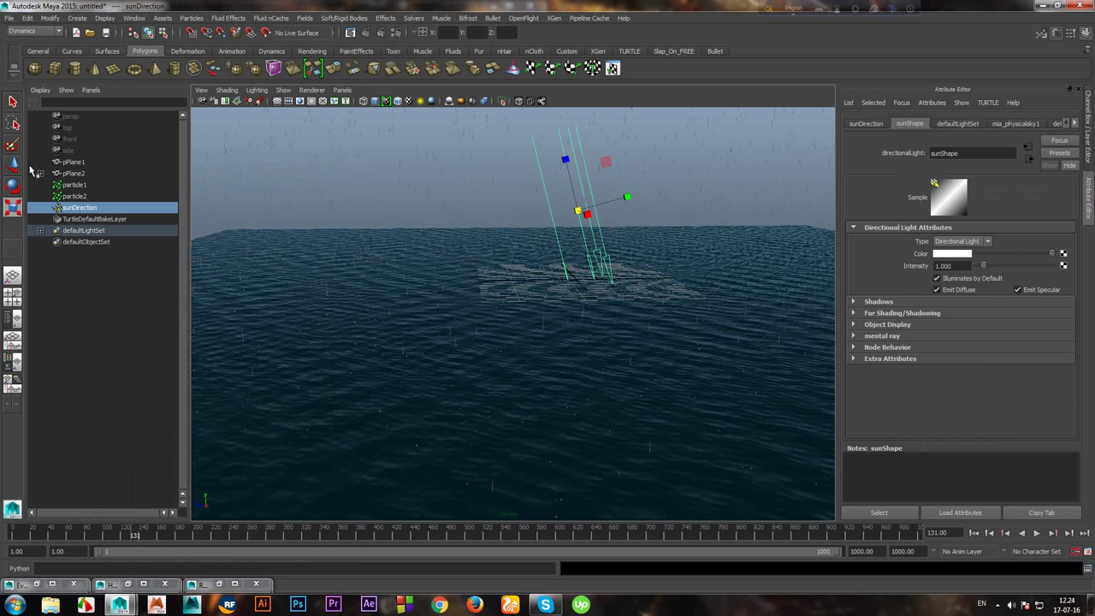
click(12, 184)
drag(561, 195, 568, 237)
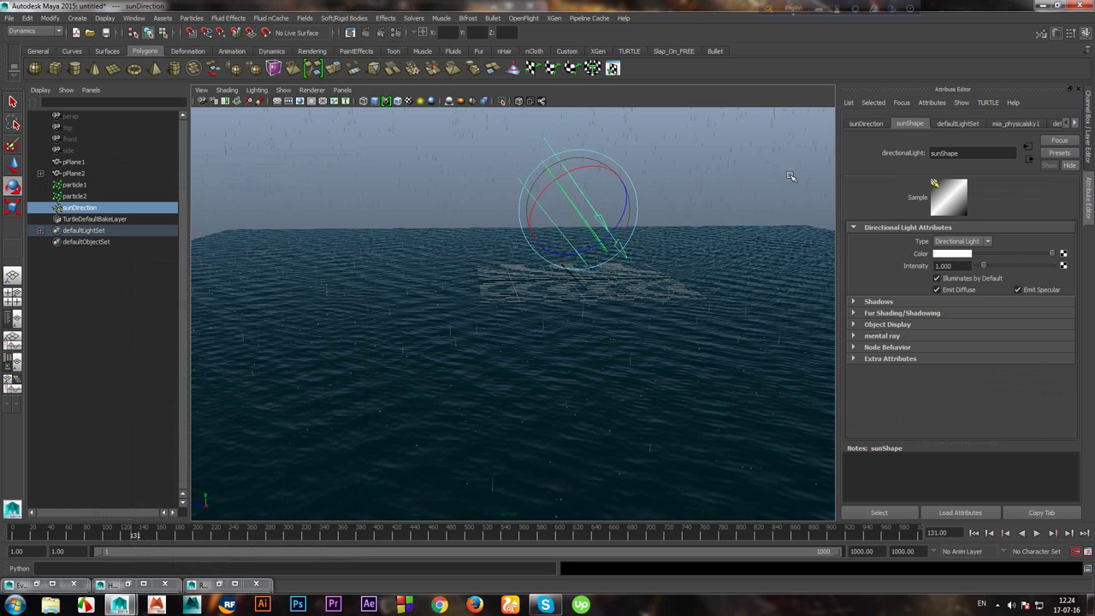
click(763, 163)
drag(637, 158, 660, 199)
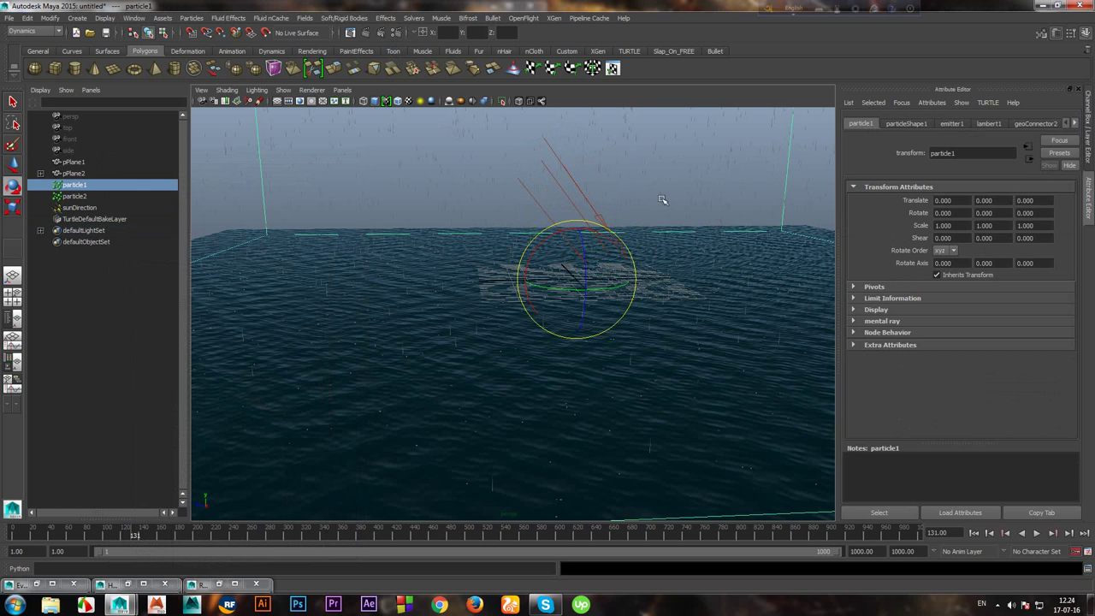
Assign particle1 a new Blinn material and make its colour cyan.
click(989, 124)
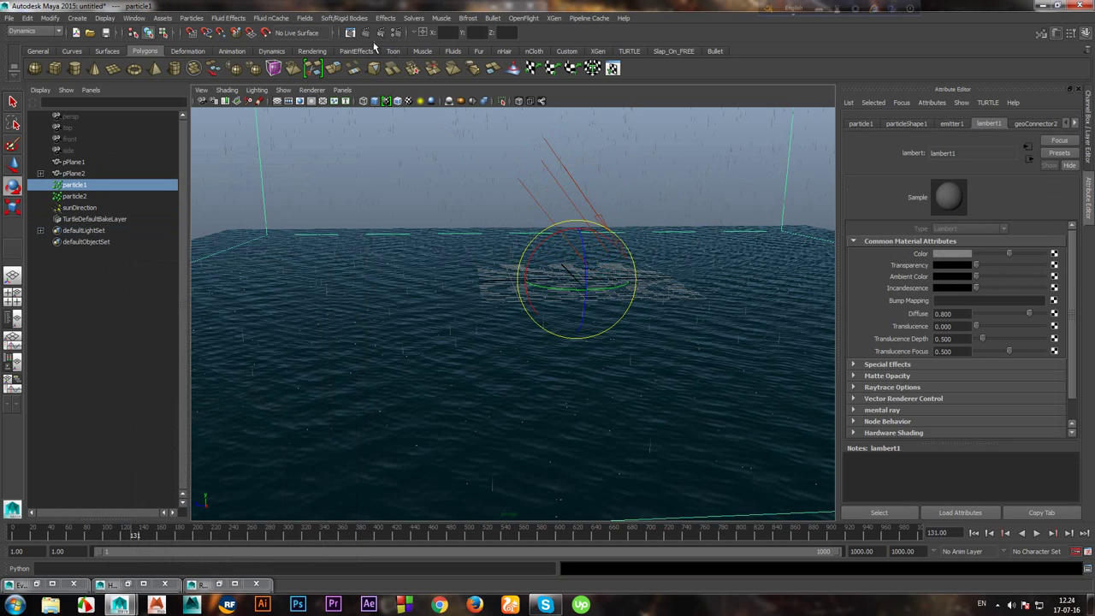
click(322, 52)
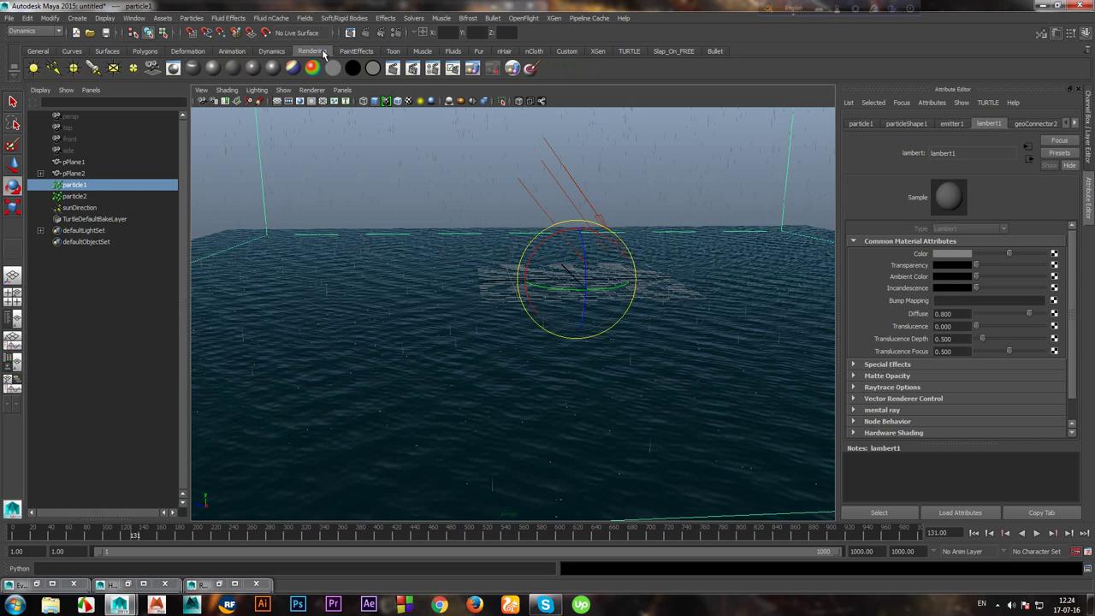
click(212, 67)
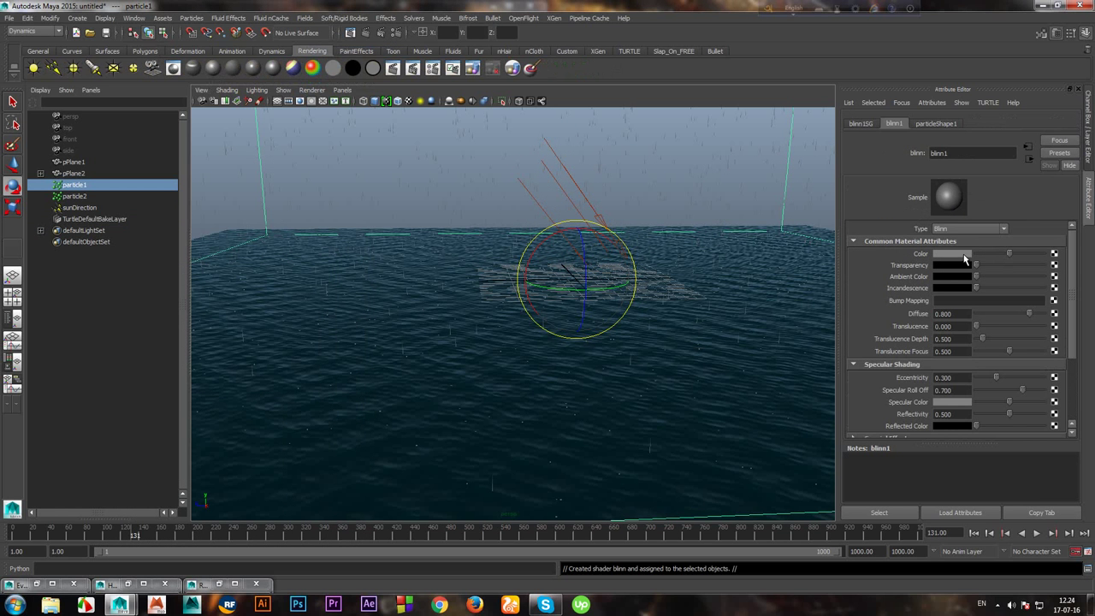
click(963, 254)
click(959, 226)
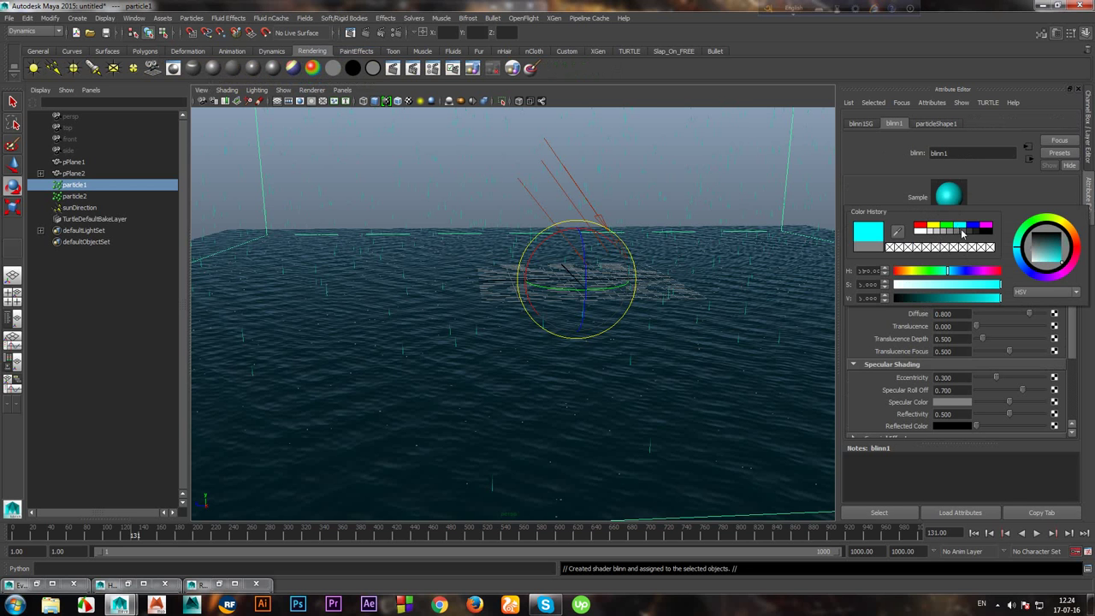
Tune blinn1 to a light teal-cyan with Eccentricity 1.000 and Diffuse lowered to 0.470.
drag(961, 302, 954, 298)
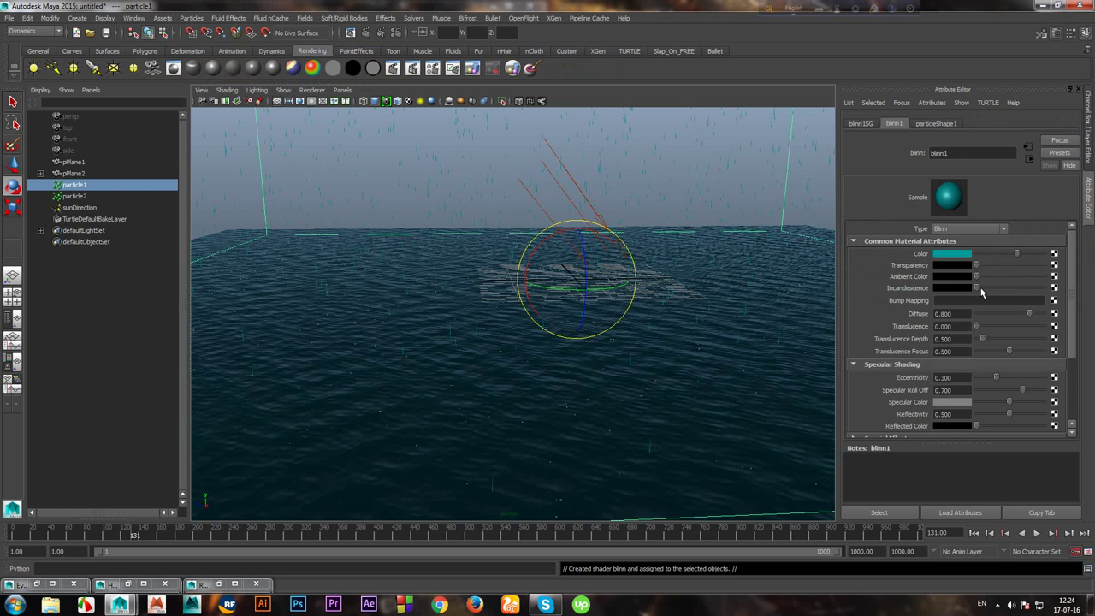
mouse_move(981, 293)
mouse_down()
mouse_move(988, 266)
mouse_move(1006, 276)
mouse_move(984, 278)
mouse_move(980, 292)
mouse_up()
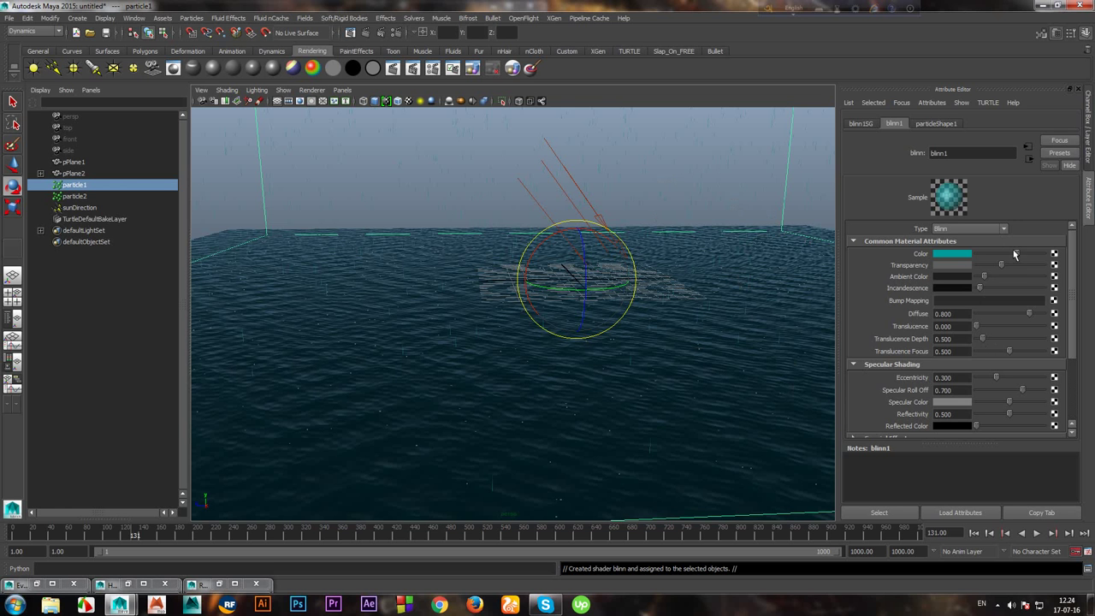
mouse_move(1014, 254)
mouse_down()
mouse_move(1005, 272)
mouse_move(1017, 257)
mouse_up()
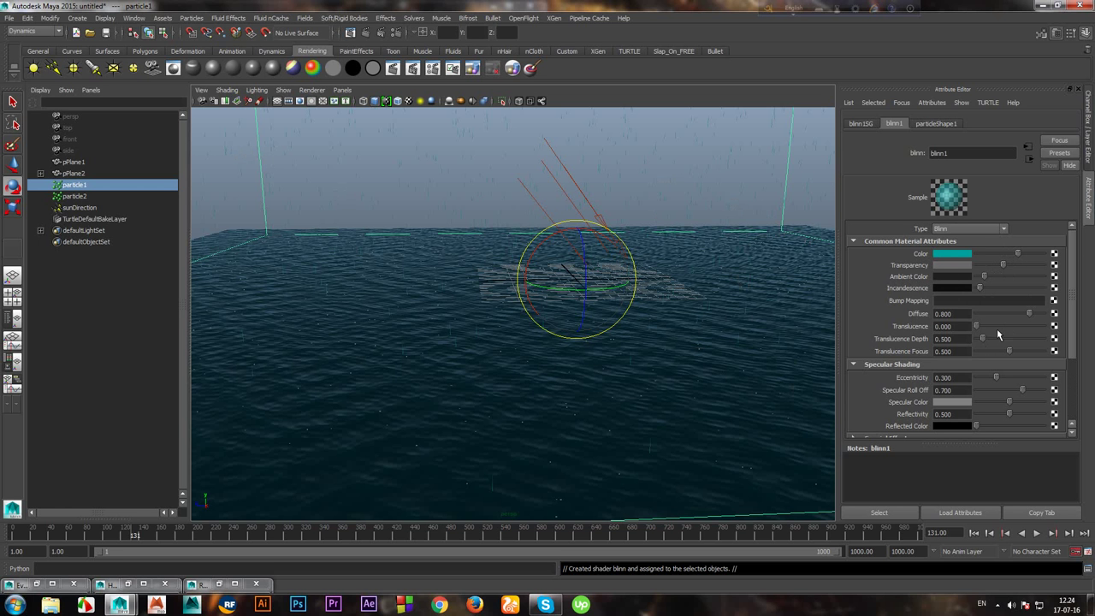
drag(998, 377, 1053, 384)
drag(1017, 254, 980, 282)
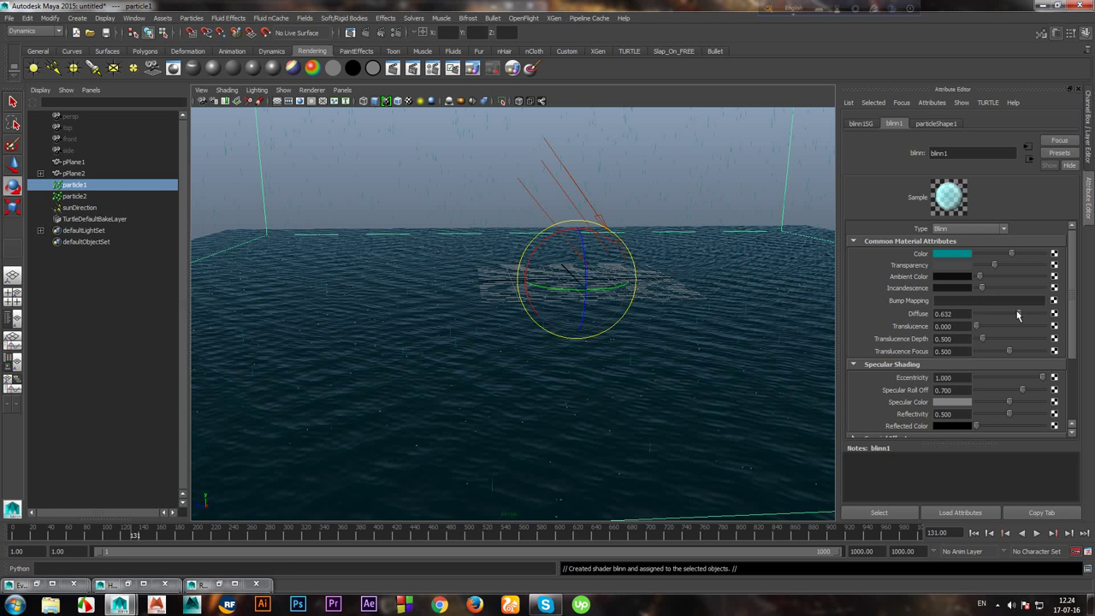
mouse_move(1017, 316)
mouse_down()
mouse_move(990, 313)
mouse_move(1011, 315)
mouse_up()
drag(1010, 254, 1031, 254)
click(534, 270)
alt+drag(644, 302, 659, 299)
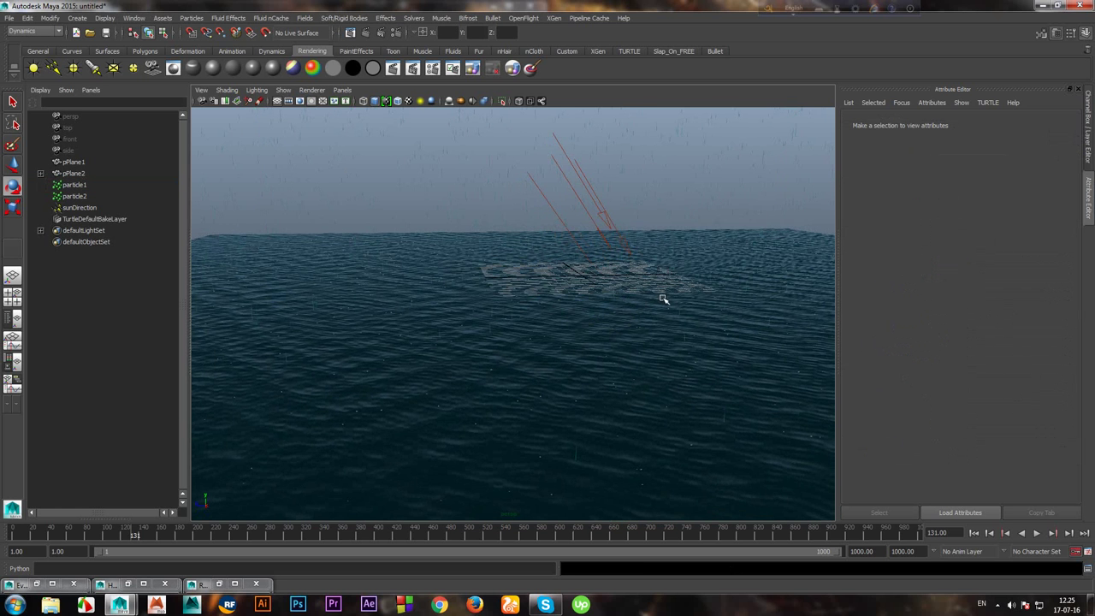
Test-render frame 131 with mental ray, close the render, and replay the rain from frame one.
click(366, 32)
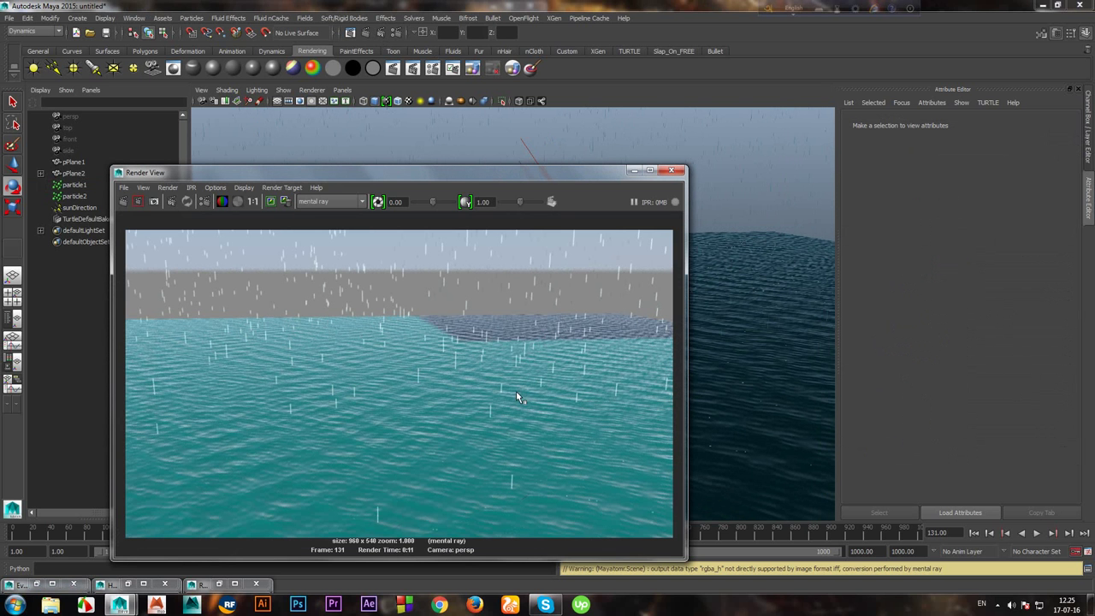
click(672, 171)
click(974, 533)
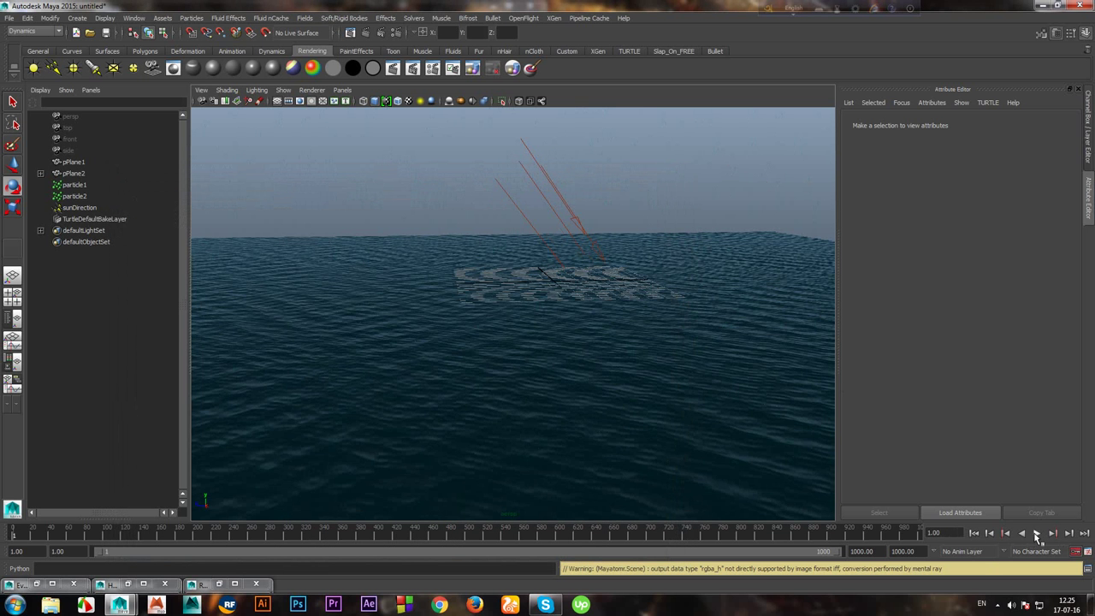
click(1037, 534)
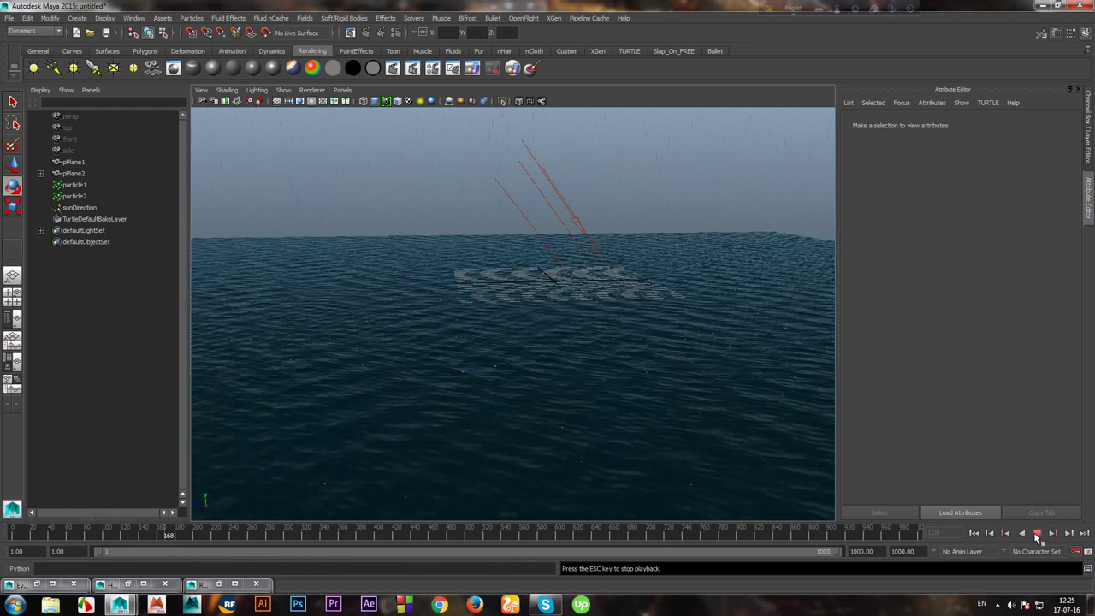
mouse_move(666, 258)
alt+mouse_down()
mouse_move(659, 335)
mouse_move(636, 323)
mouse_move(660, 335)
mouse_move(634, 351)
mouse_move(646, 324)
alt+mouse_up()
mouse_move(558, 337)
alt+mouse_down()
mouse_move(557, 359)
mouse_move(611, 164)
alt+mouse_up()
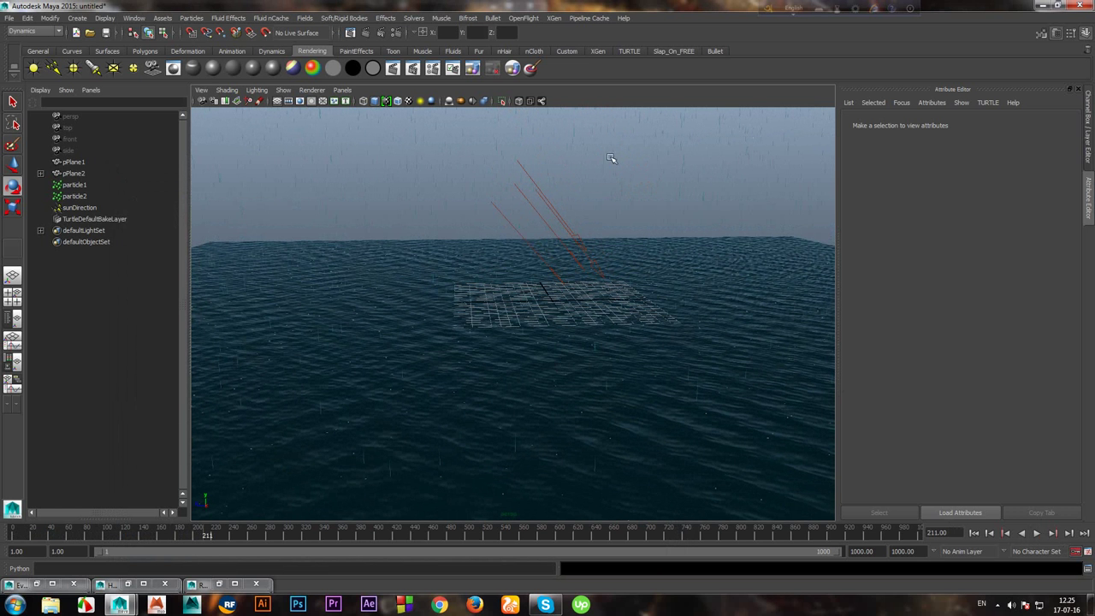
Select the particle2 splash particles and assign them a new blinn2 material coloured full cyan.
click(610, 238)
click(93, 197)
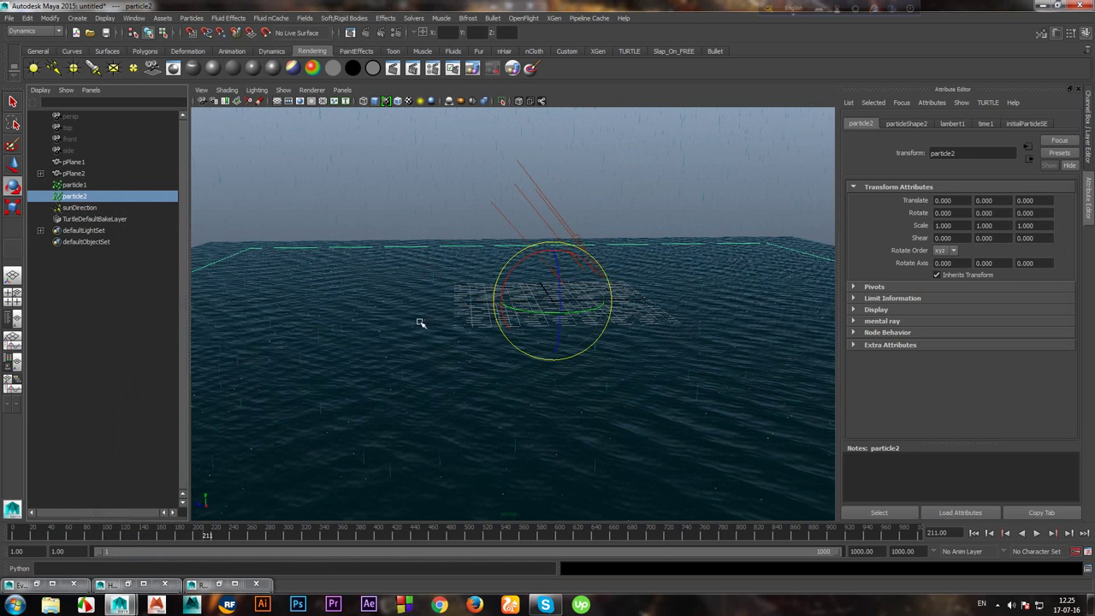
click(956, 124)
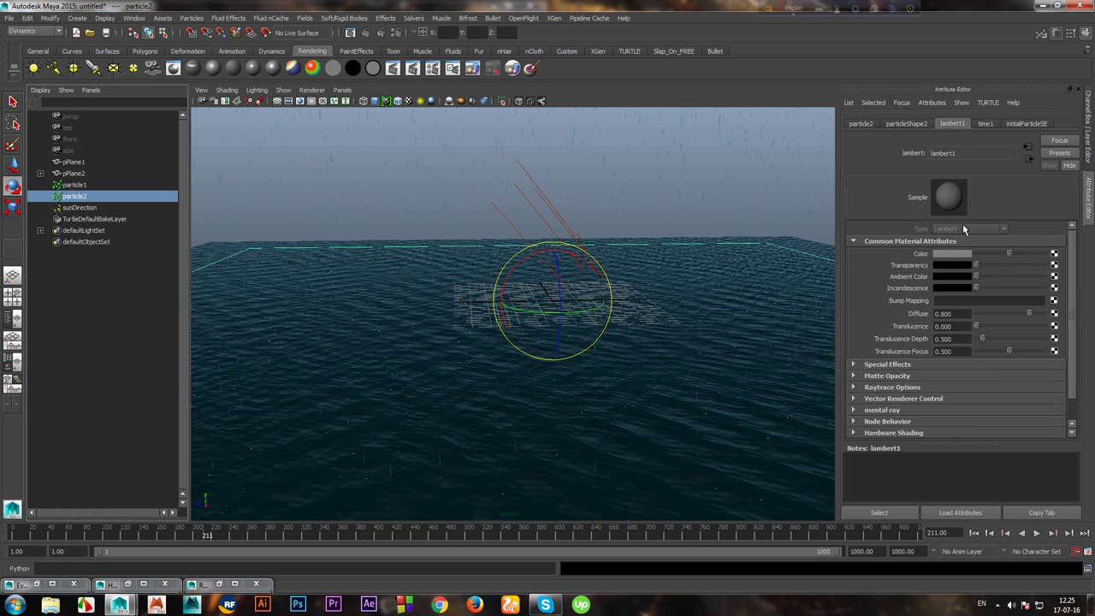
click(232, 70)
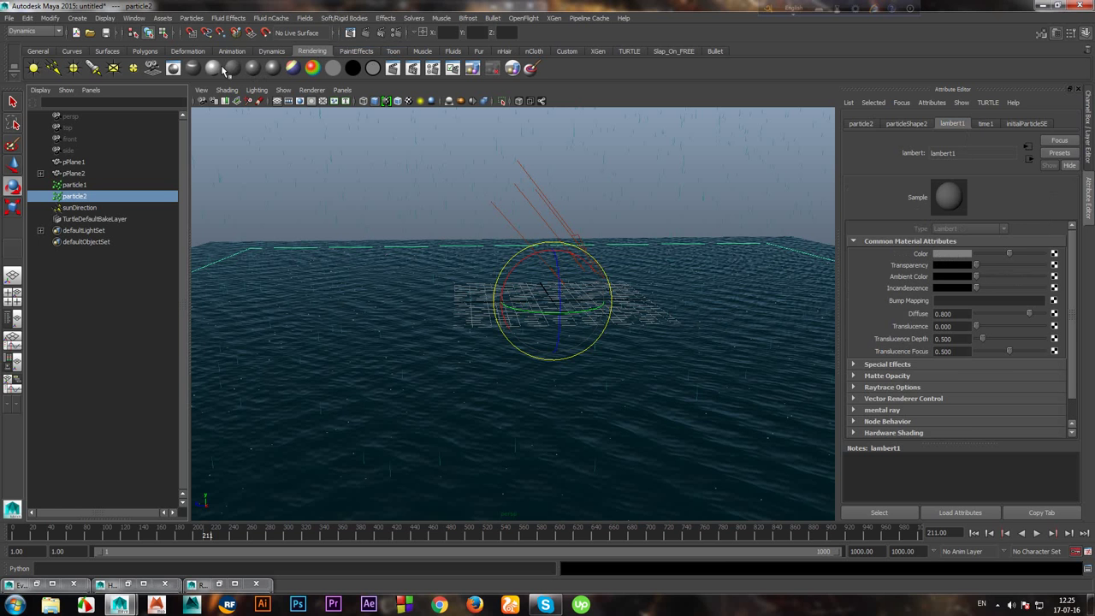
click(944, 254)
click(938, 224)
click(951, 224)
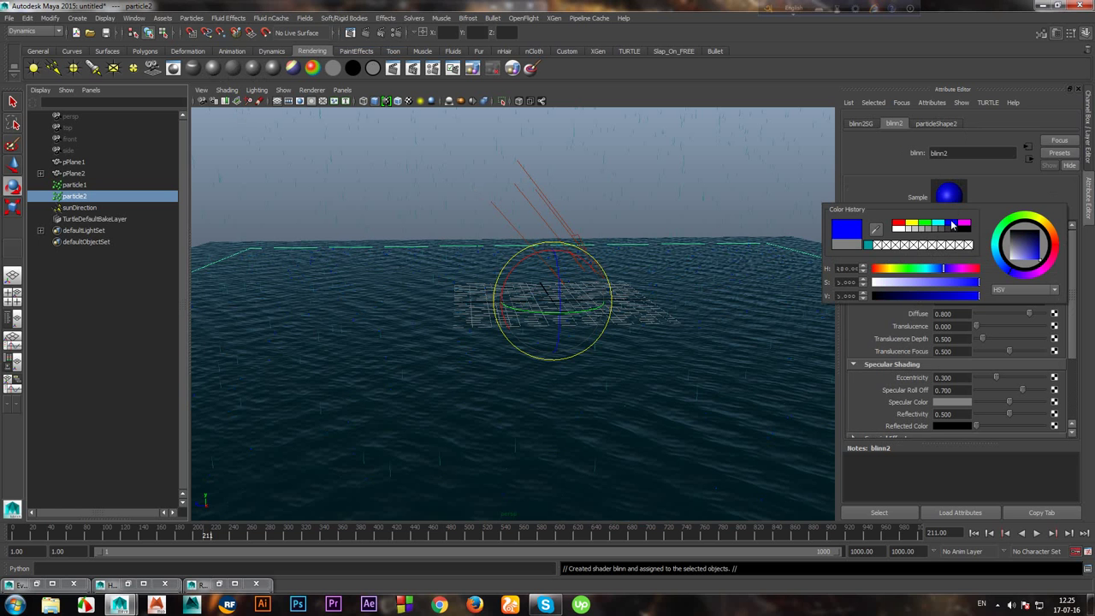
mouse_move(945, 282)
mouse_down()
mouse_move(932, 280)
mouse_move(961, 297)
mouse_up()
click(940, 224)
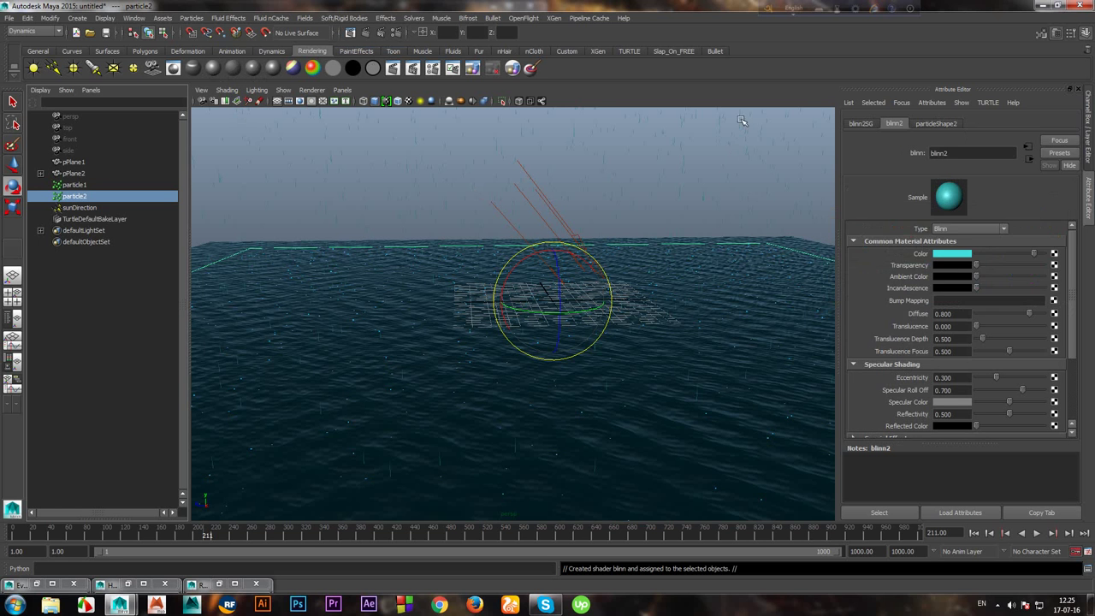
click(732, 317)
scroll(747, 318, up, 1)
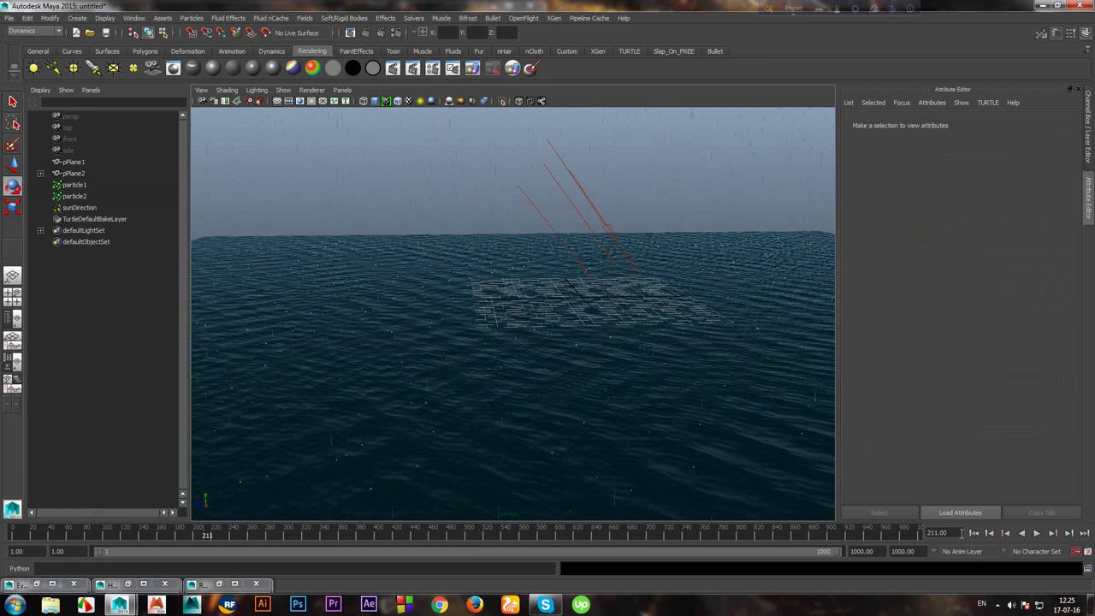
Replay the rain simulation from the first frame and stop it at frame 235.
click(974, 533)
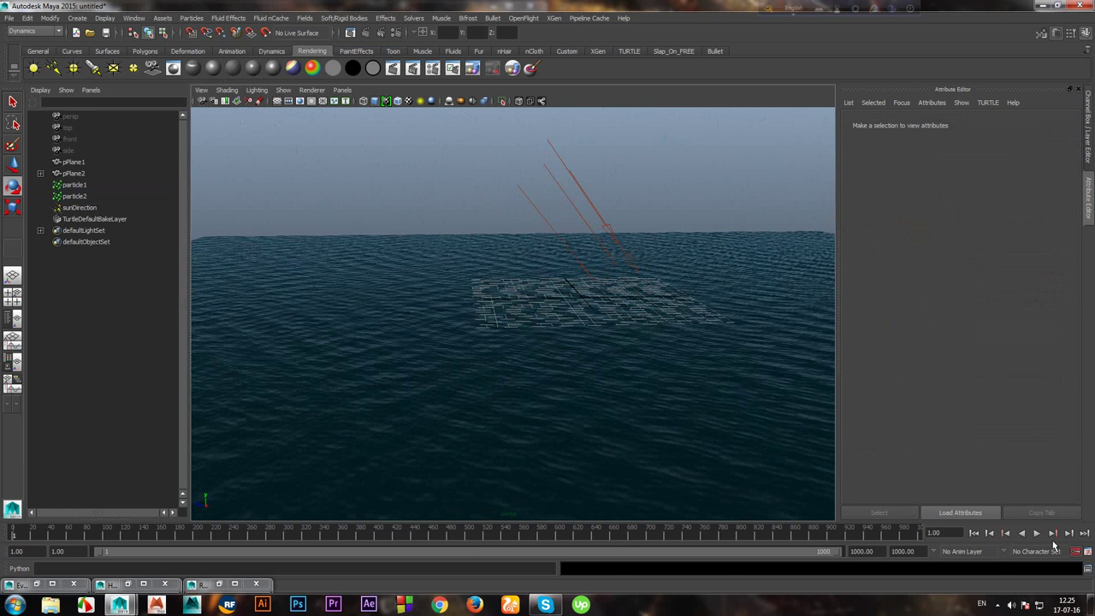
click(1037, 533)
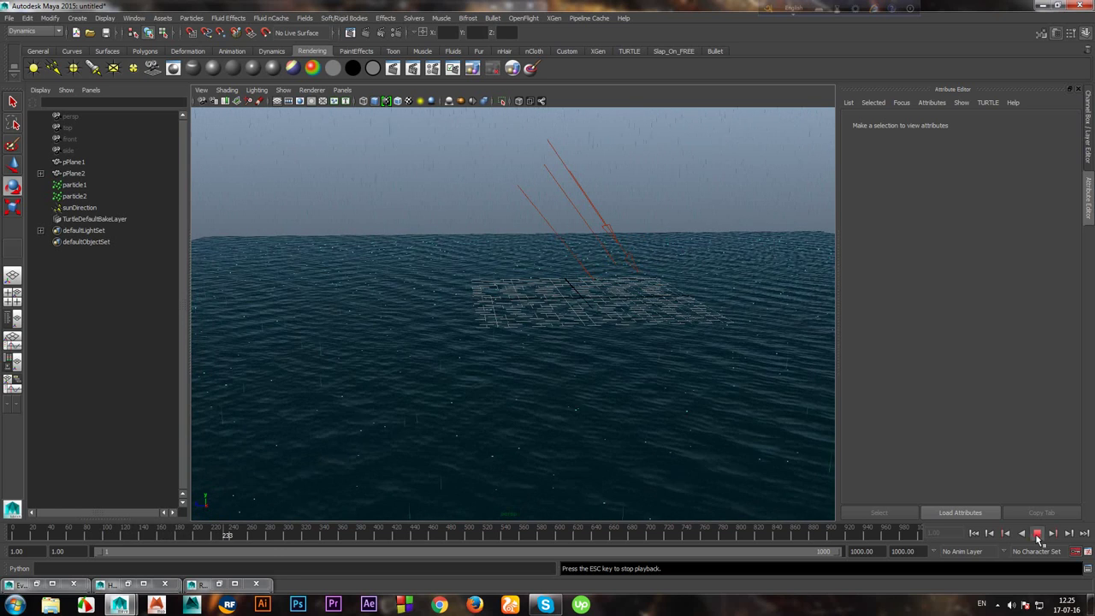
click(1039, 534)
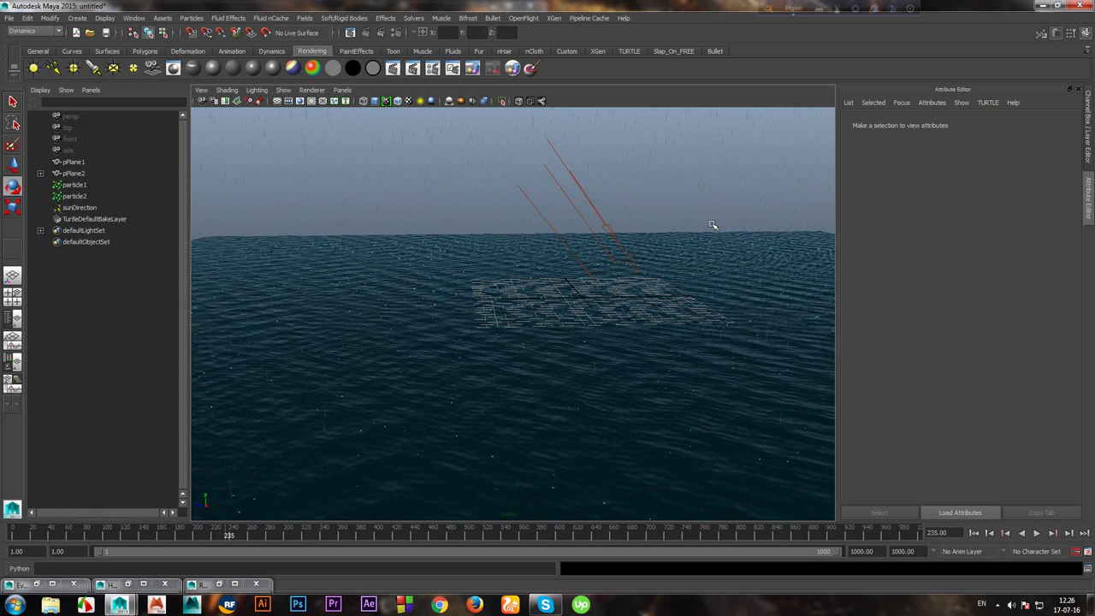
alt+middle_drag(713, 225, 709, 225)
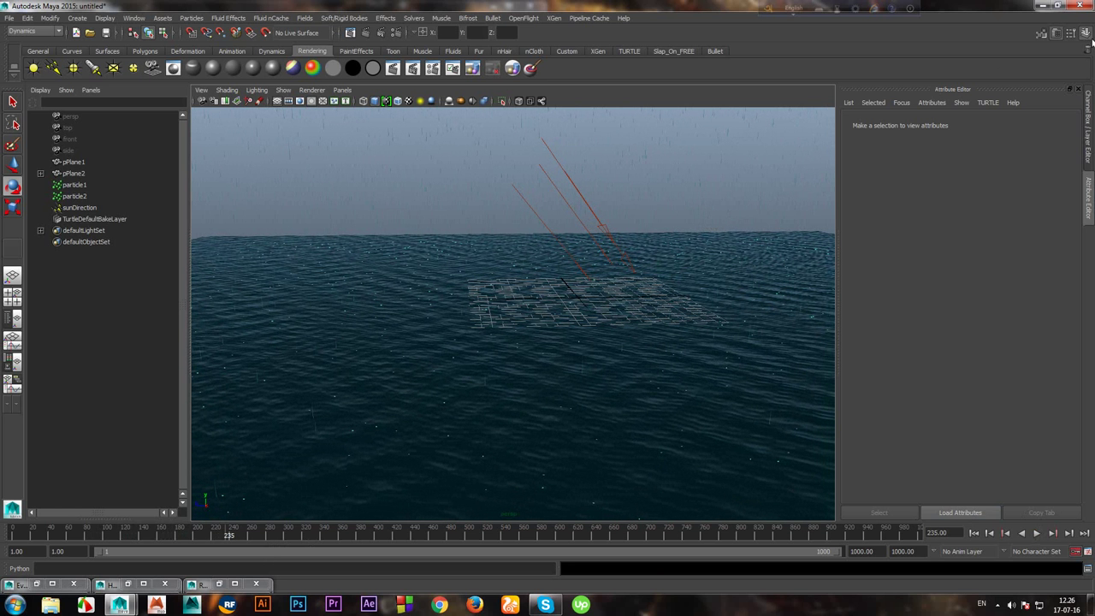